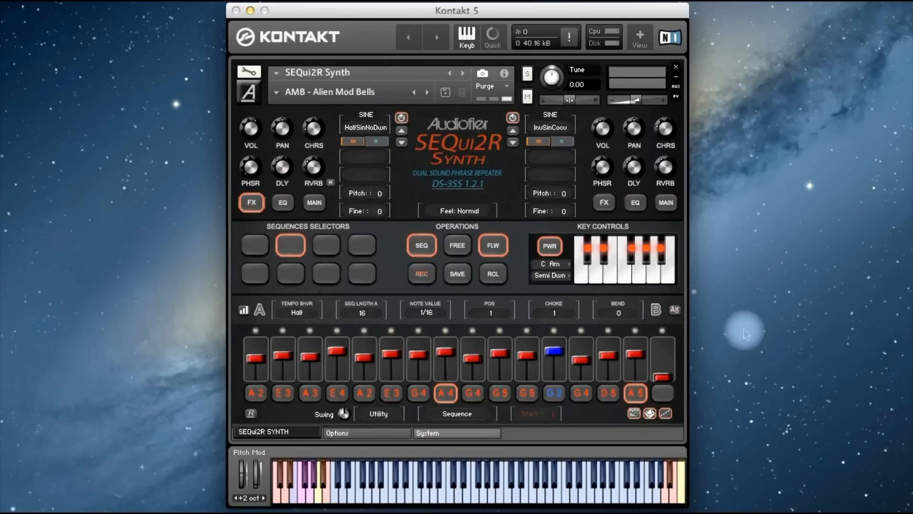
View the main synthesis controls of sound A and sound B, ending on sound A's
{"action": "left_click", "coordinate": [314, 203]}
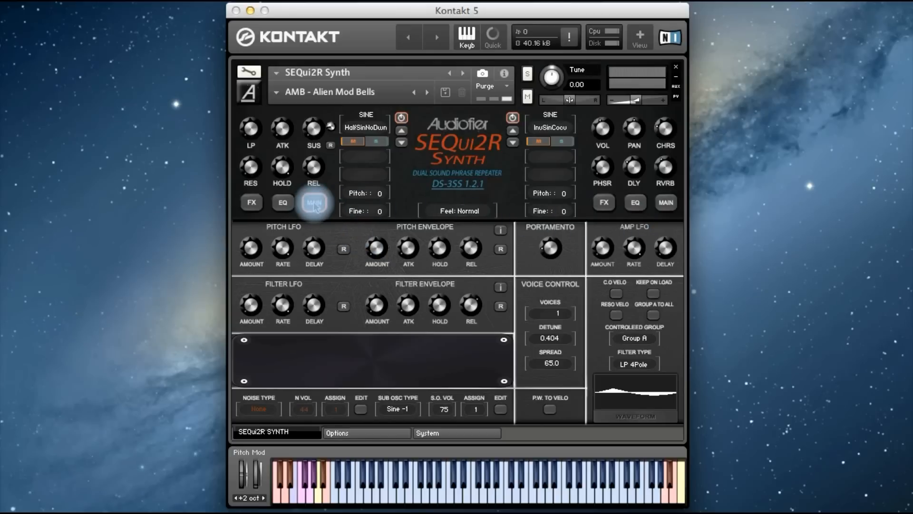
{"action": "left_click", "coordinate": [665, 203]}
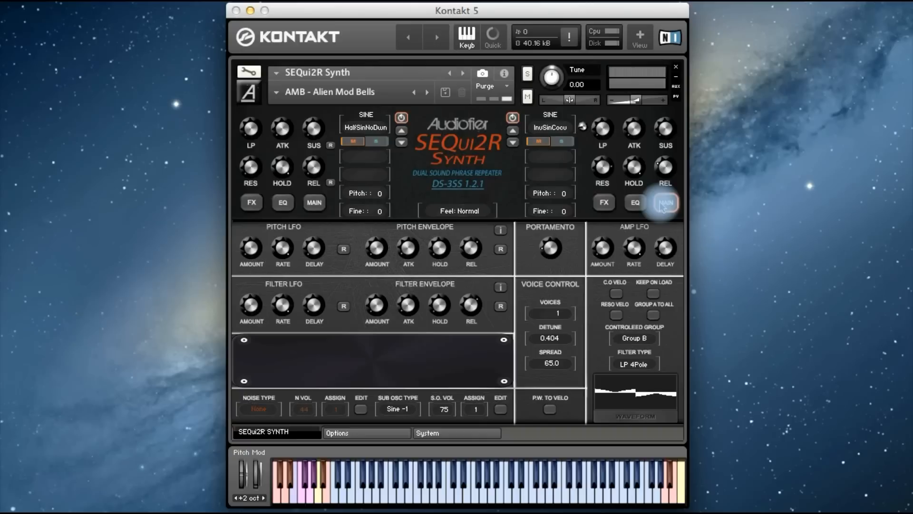
{"action": "left_click", "coordinate": [314, 202]}
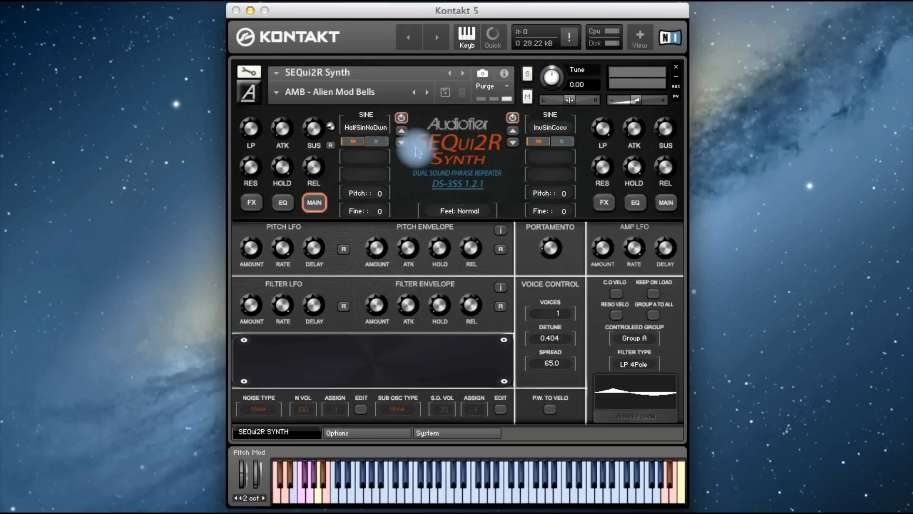
Switch sound A's oscillator to the PULSE wave category, using the PulseBiSqr waveform
{"action": "left_click", "coordinate": [364, 127]}
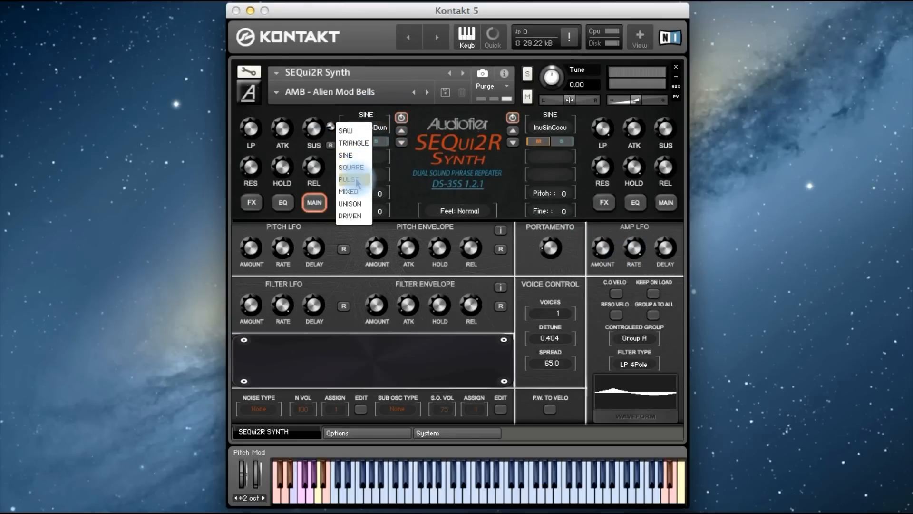
{"action": "left_click", "coordinate": [364, 179]}
{"action": "left_click", "coordinate": [365, 127]}
{"action": "left_click", "coordinate": [363, 206]}
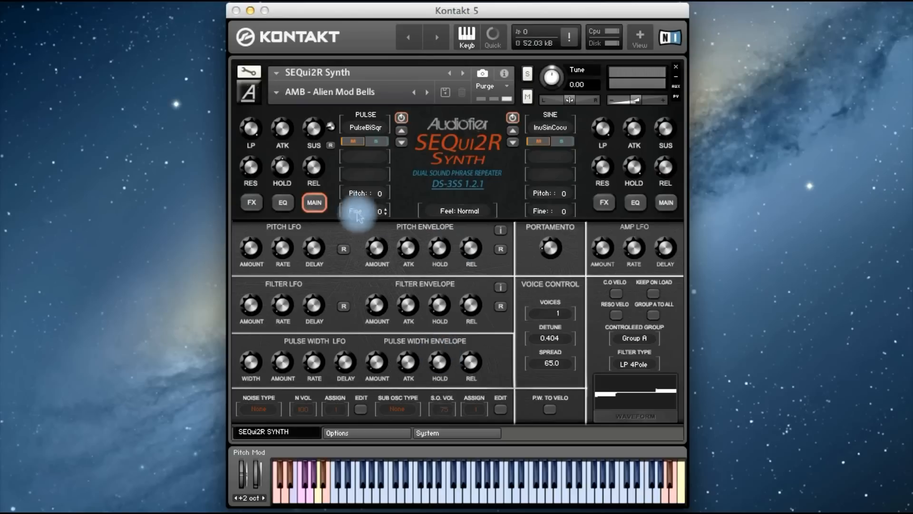
Compare the pulse width controls on sound A's main page with sound B's main page, ending on sound A's
{"action": "left_click", "coordinate": [314, 203]}
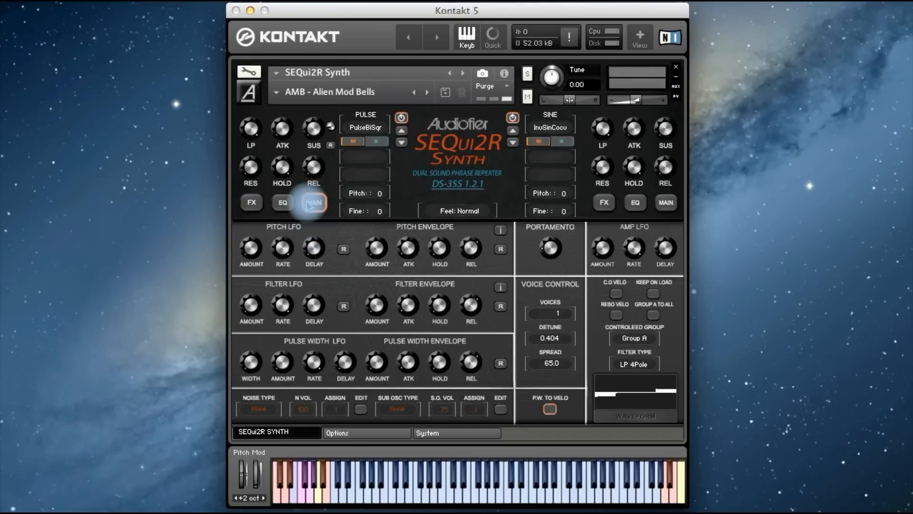
{"action": "left_click", "coordinate": [665, 203]}
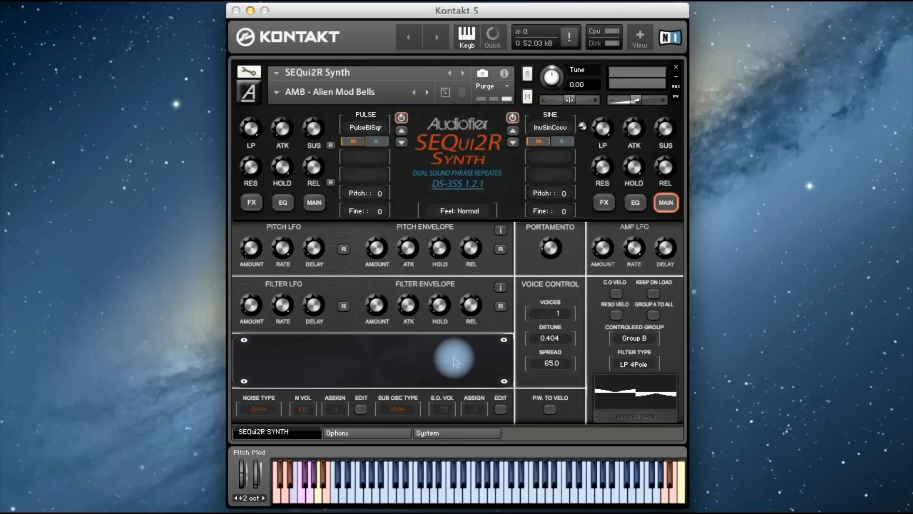
{"action": "left_click", "coordinate": [318, 203]}
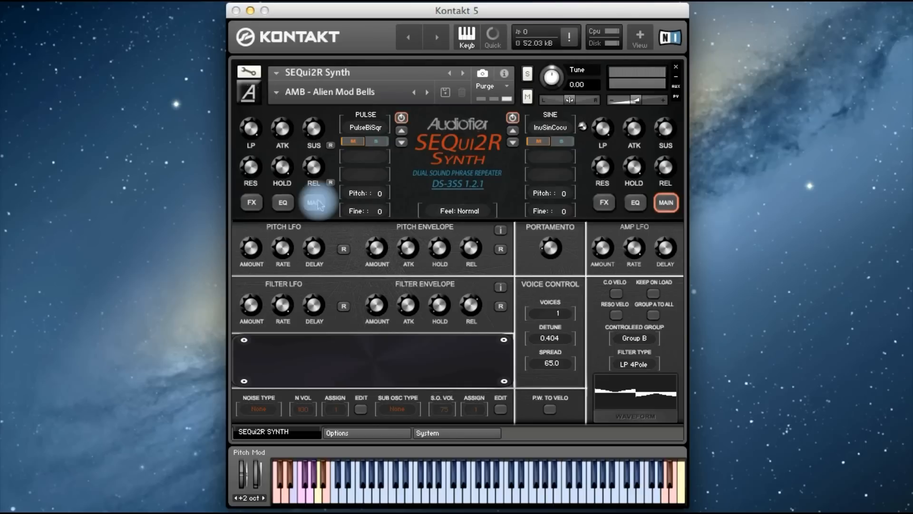
Change sound A's oscillator to the SAW category and check its effects controls before going back to its main controls
{"action": "left_click", "coordinate": [364, 129]}
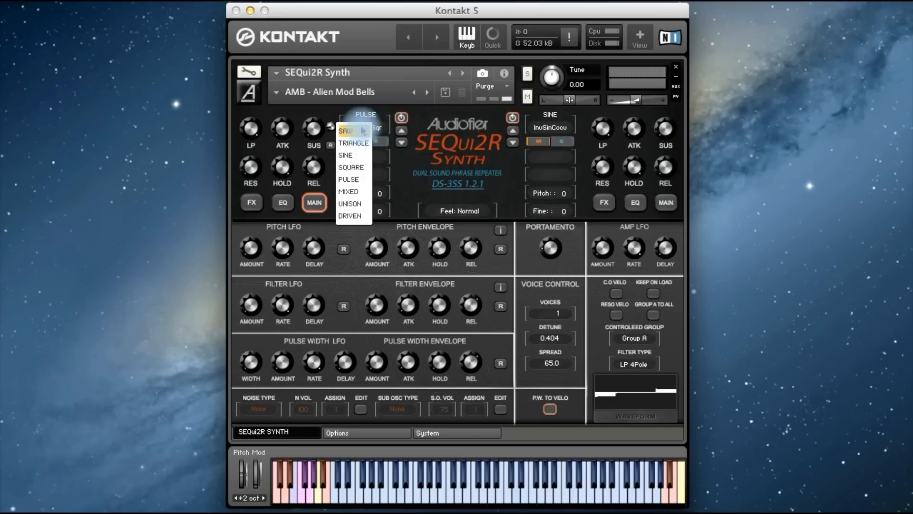
{"action": "left_click", "coordinate": [362, 131]}
{"action": "left_click", "coordinate": [366, 153]}
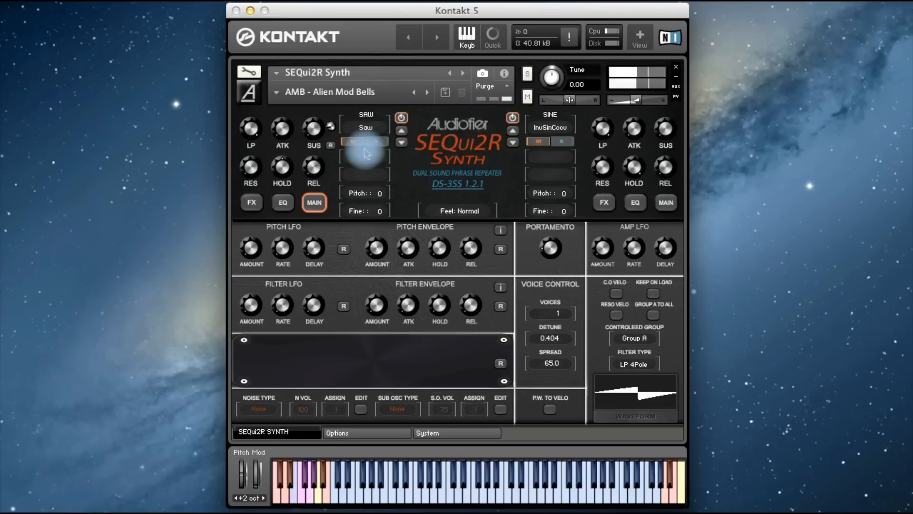
{"action": "left_click", "coordinate": [251, 202]}
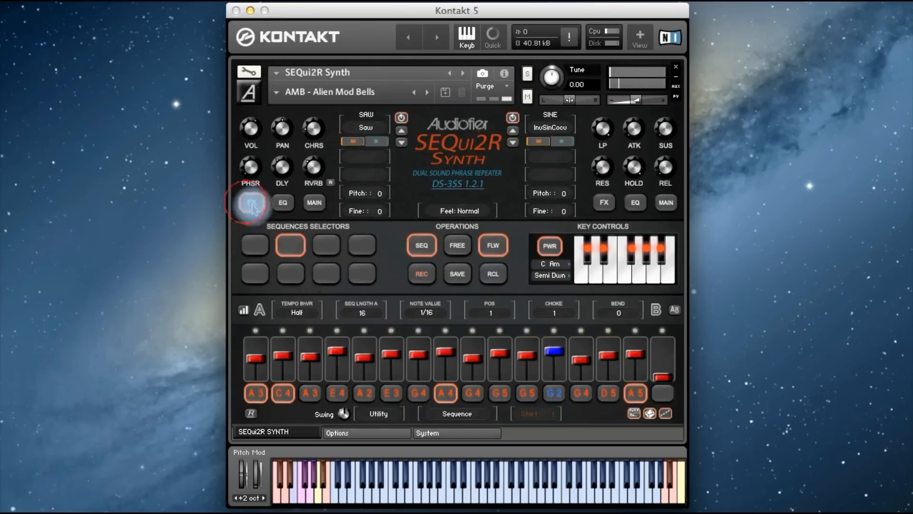
{"action": "left_click", "coordinate": [311, 202]}
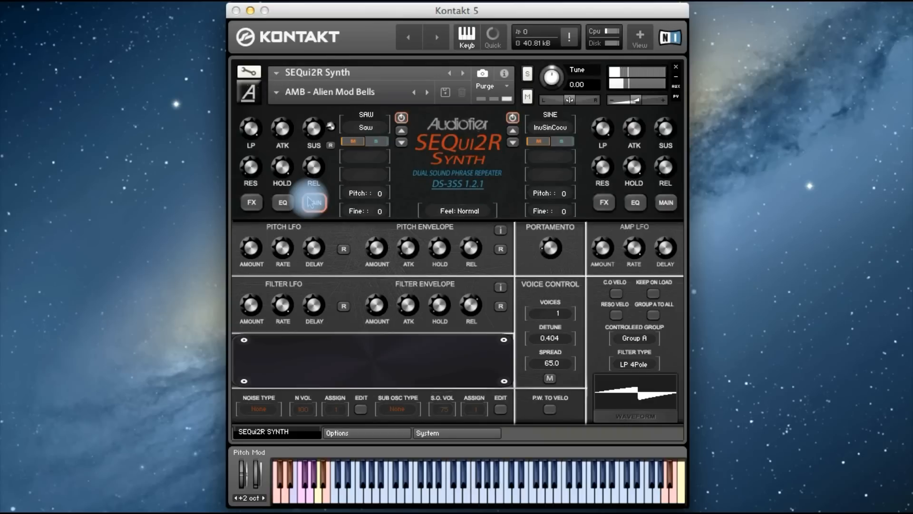
Try the IterCosSaw, SerialSaw and SawPower2 Up waveforms on sound A's oscillator
{"action": "left_click", "coordinate": [375, 128]}
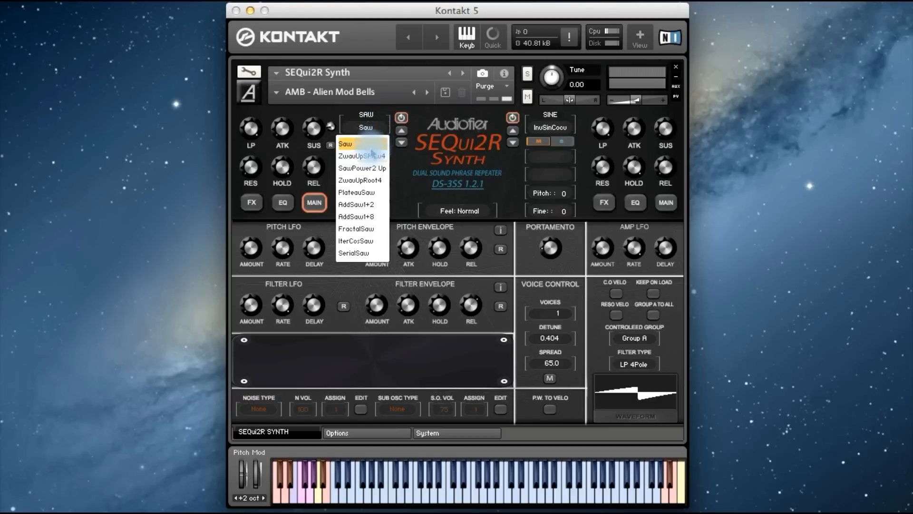
{"action": "left_click", "coordinate": [365, 241]}
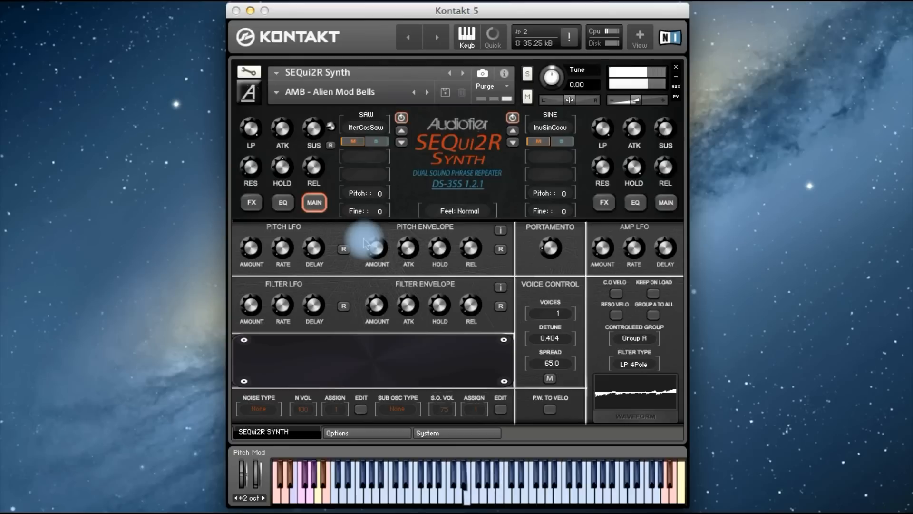
{"action": "left_click", "coordinate": [369, 127]}
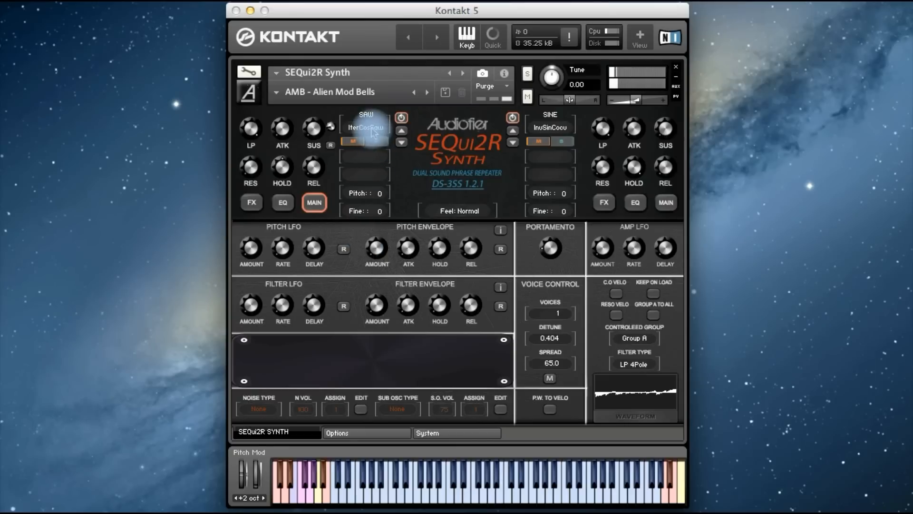
{"action": "left_click", "coordinate": [364, 253]}
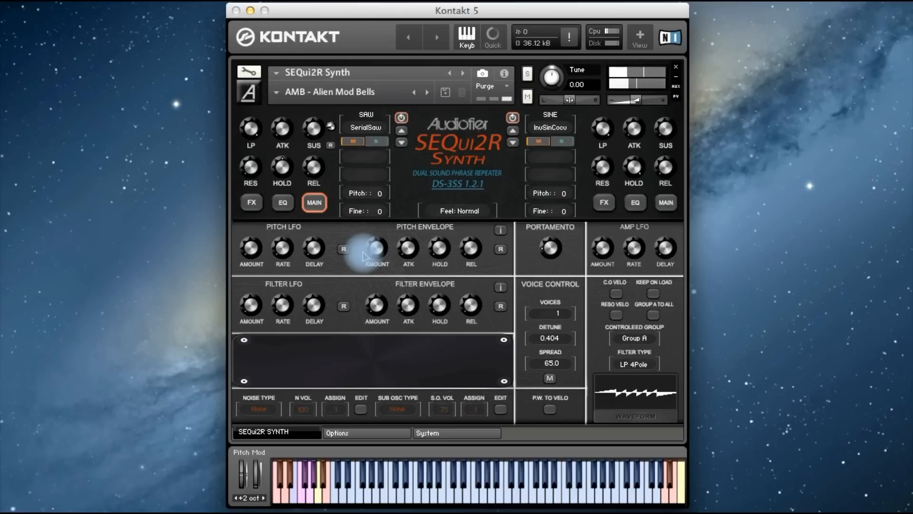
{"action": "left_click", "coordinate": [371, 128]}
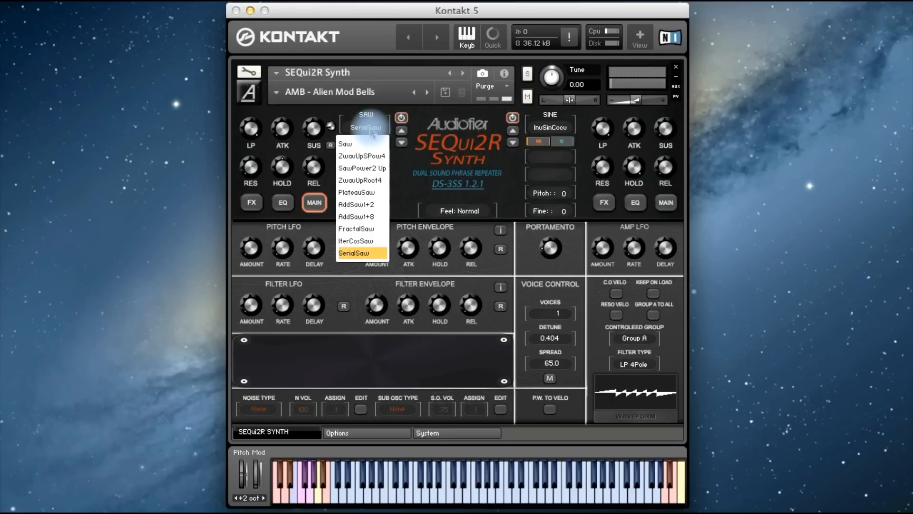
{"action": "left_click", "coordinate": [363, 169]}
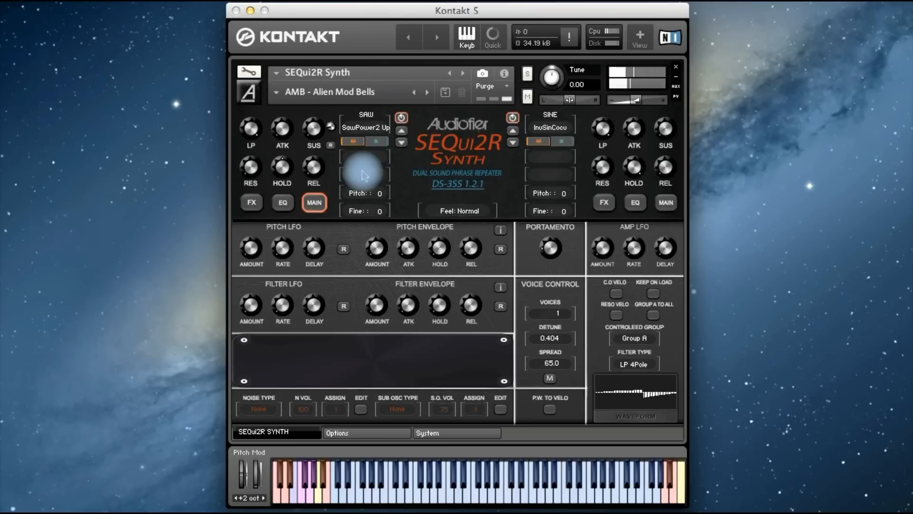
Switch sound A's oscillator to the SQUARE category with FractalSqr1 and browse the other square waveforms
{"action": "left_click", "coordinate": [363, 173]}
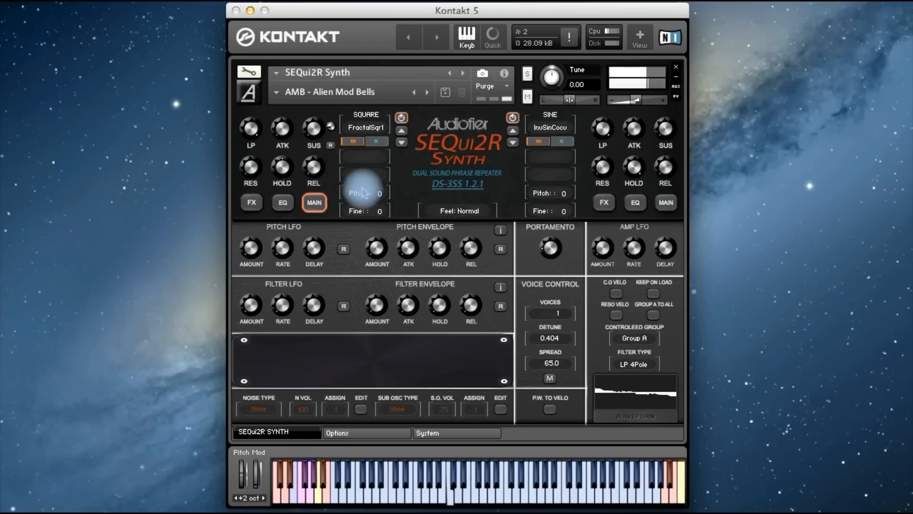
{"action": "left_click", "coordinate": [366, 126]}
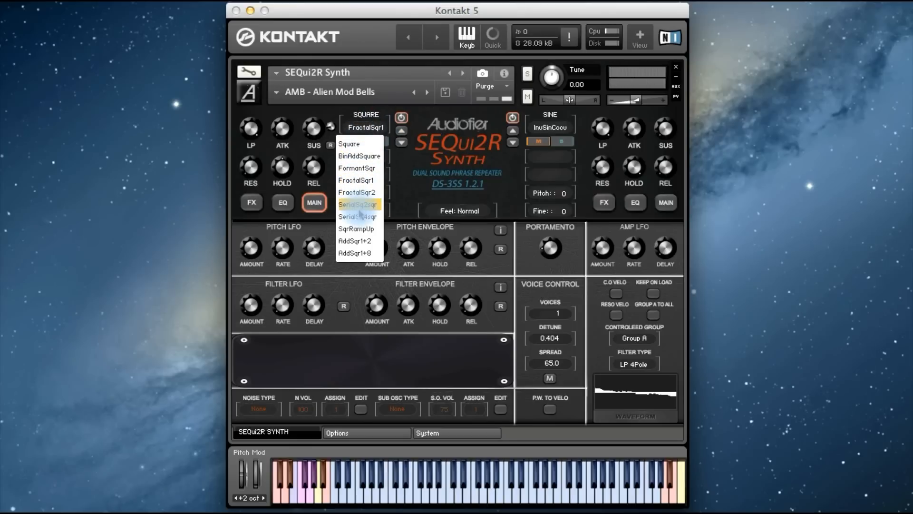
{"action": "left_click", "coordinate": [358, 255]}
Set sound A's voice control detune to 0.178 and spread to 20.6
{"action": "left_click", "coordinate": [571, 175]}
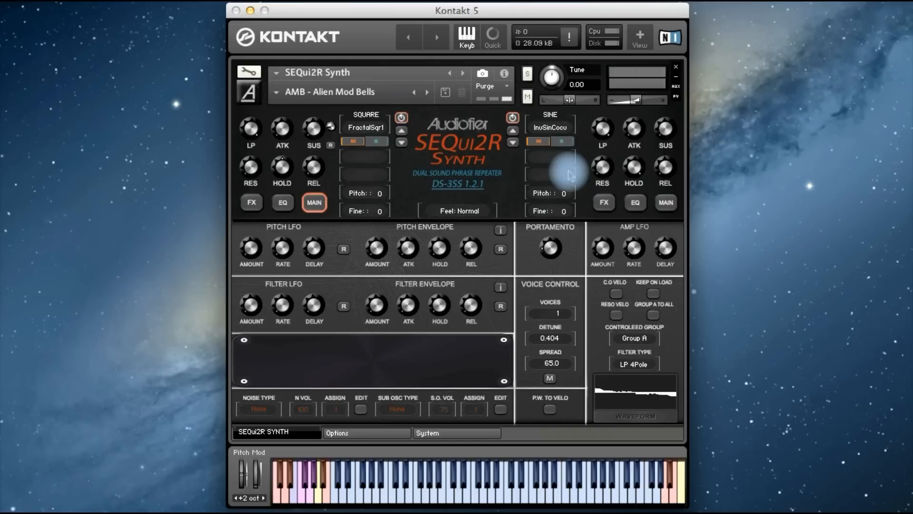
{"action": "left_click", "coordinate": [558, 314]}
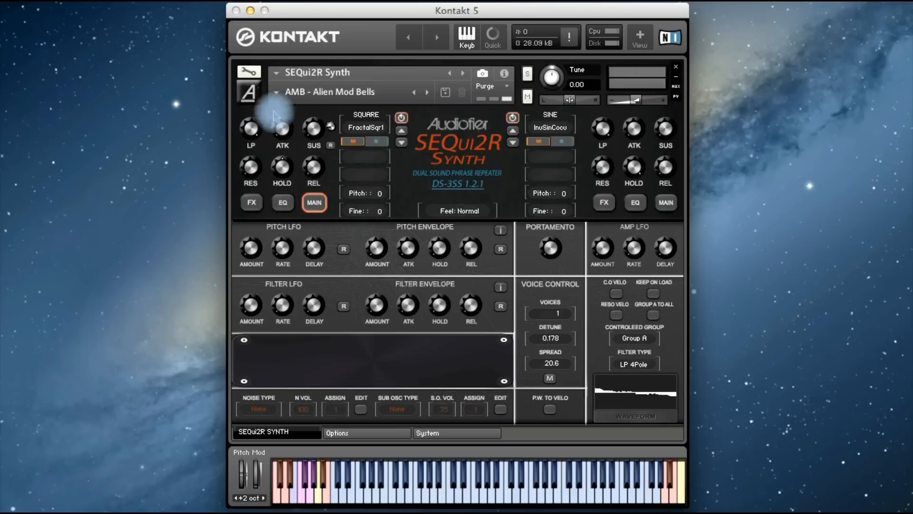
Set sound A's oscillator to the TRIANGLE category and choose the TriPowerUp4 waveform
{"action": "left_click", "coordinate": [366, 115]}
{"action": "left_click", "coordinate": [353, 143]}
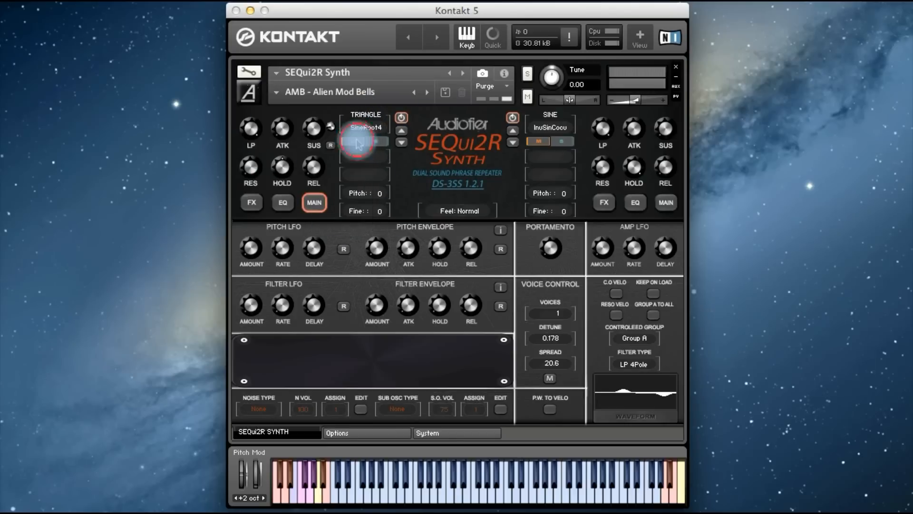
{"action": "left_click", "coordinate": [366, 127]}
{"action": "left_click", "coordinate": [359, 181]}
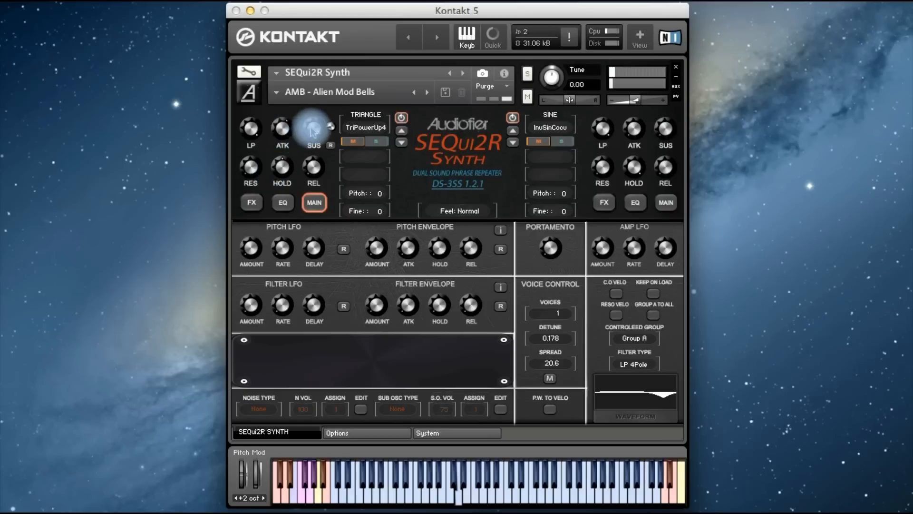
{"action": "left_click", "coordinate": [351, 141]}
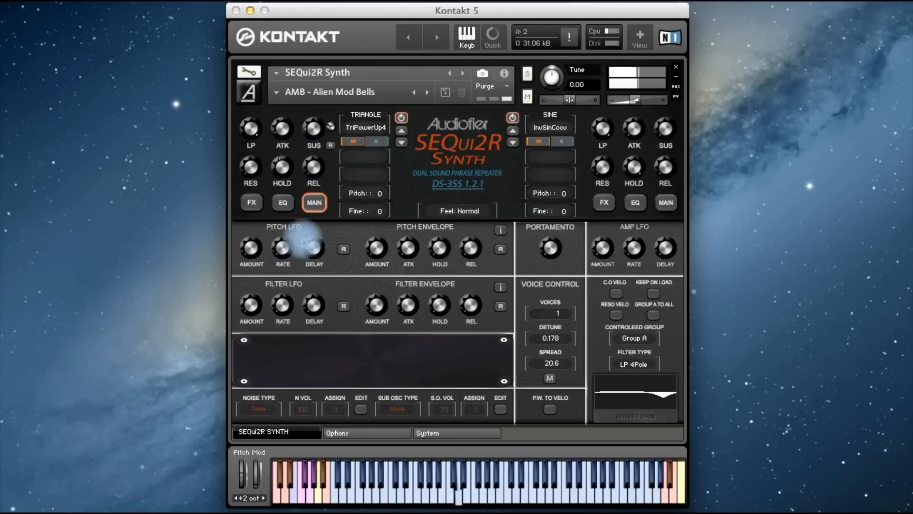
Adjust sound A's reverb and bring in its delay effect, returning to the main synthesis controls
{"action": "left_click", "coordinate": [251, 202]}
{"action": "left_click_drag", "start_coordinate": [315, 168], "coordinate": [308, 191]}
{"action": "left_click", "coordinate": [323, 208]}
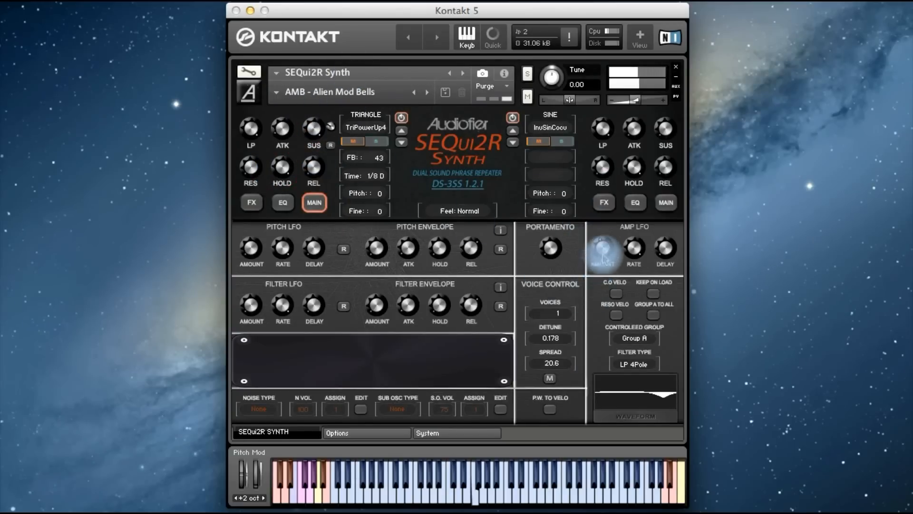
Try the amp LFO's rate and amount on sound A and review the LFO time units in the global options
{"action": "left_click", "coordinate": [634, 246]}
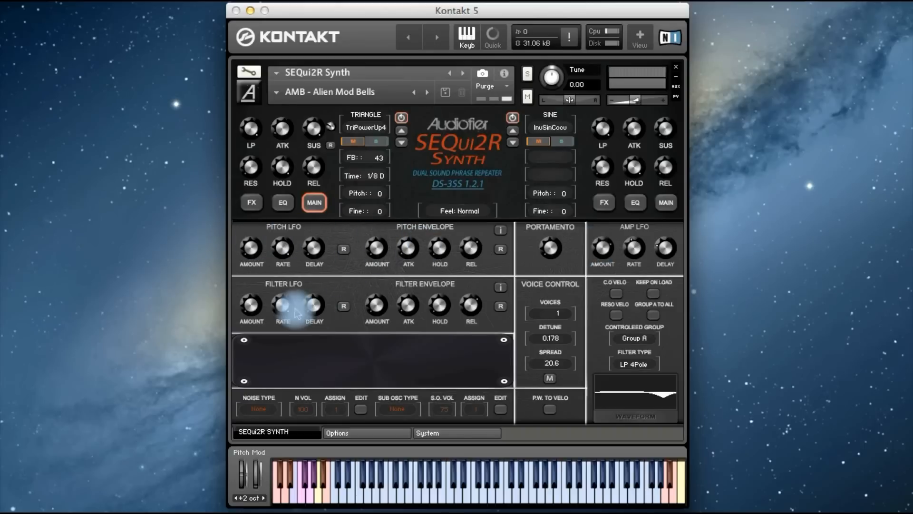
{"action": "left_click", "coordinate": [355, 433]}
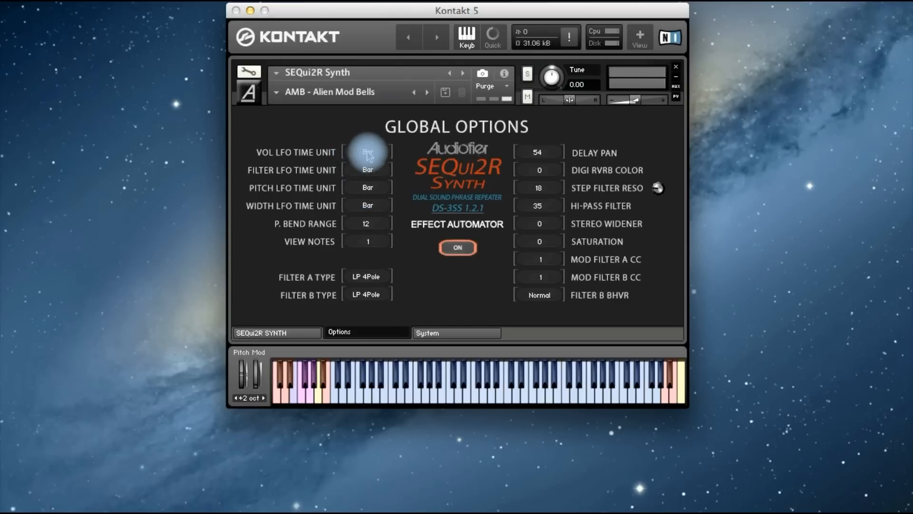
{"action": "left_click_drag", "start_coordinate": [368, 154], "coordinate": [351, 278]}
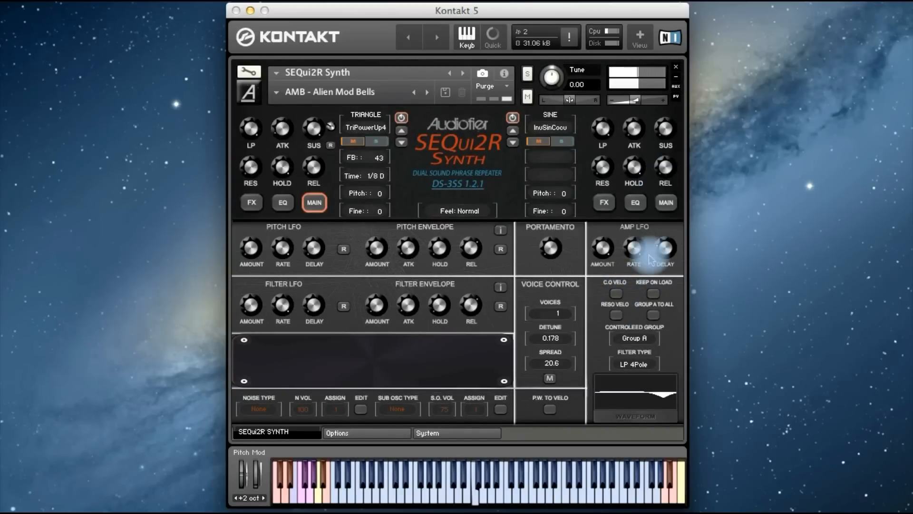
{"action": "left_click", "coordinate": [602, 246]}
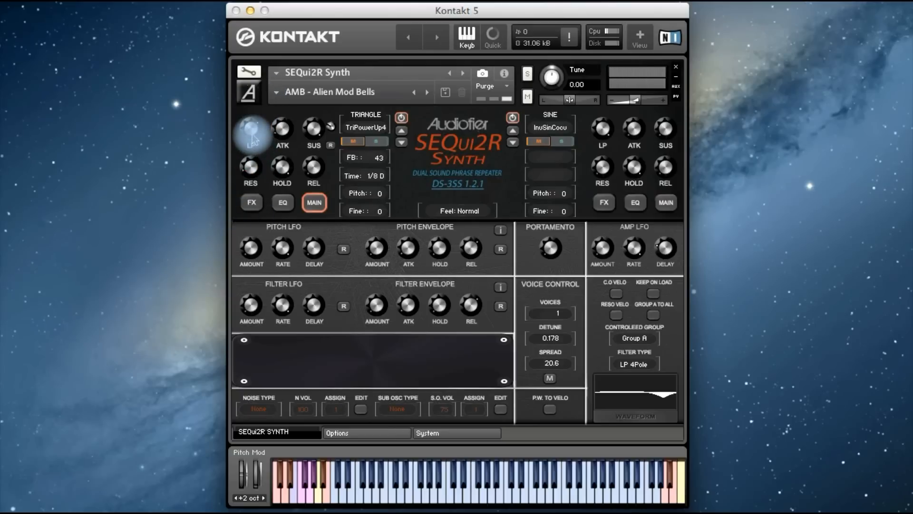
Set sound A's filter type to Ladder LP4 and adjust the filter envelope's hold
{"action": "left_click", "coordinate": [632, 364]}
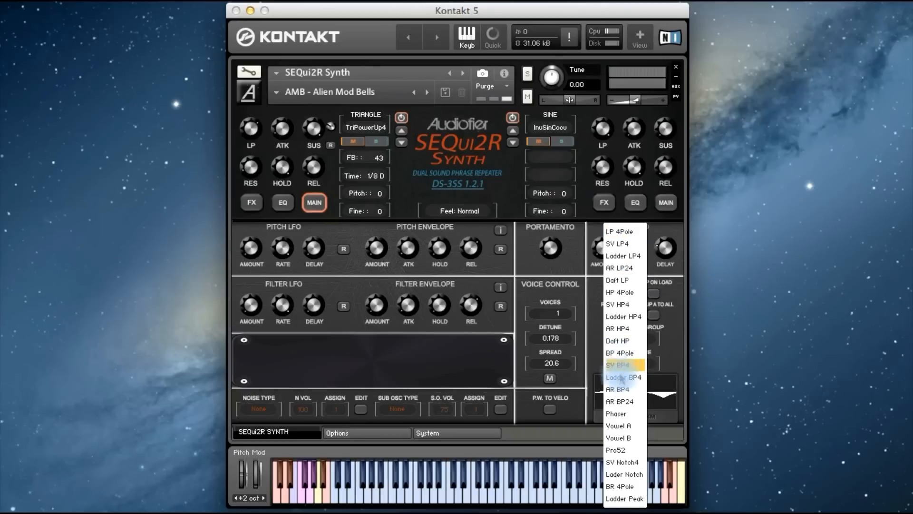
{"action": "left_click", "coordinate": [623, 255]}
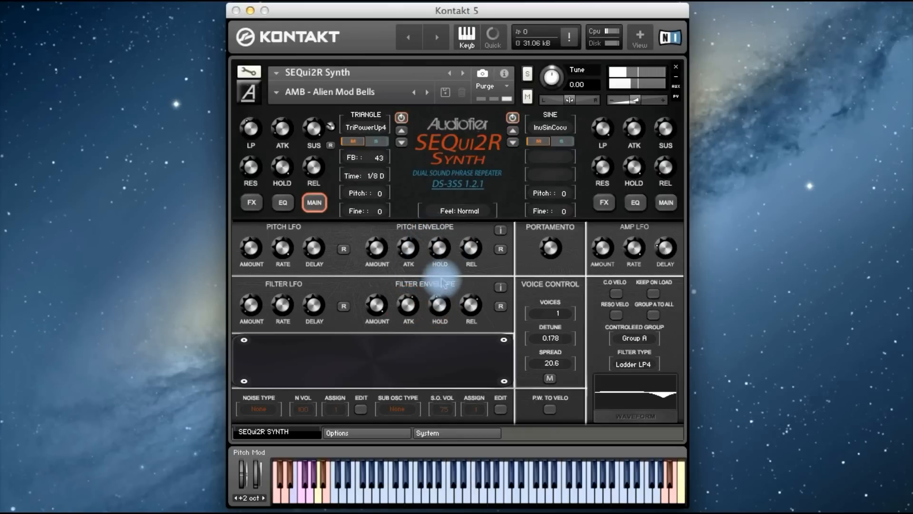
{"action": "left_click_drag", "start_coordinate": [442, 303], "coordinate": [450, 282]}
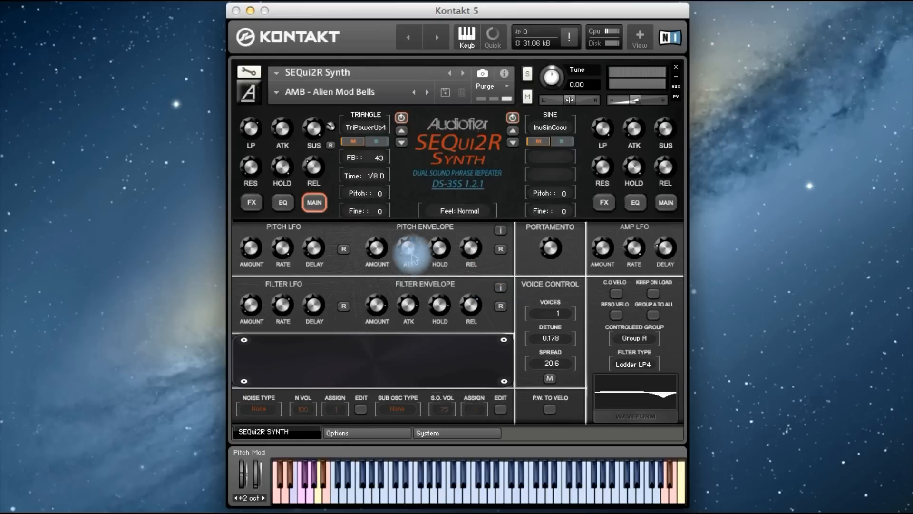
Turn the pitch envelope's inversion on and back off
{"action": "left_click", "coordinate": [500, 229]}
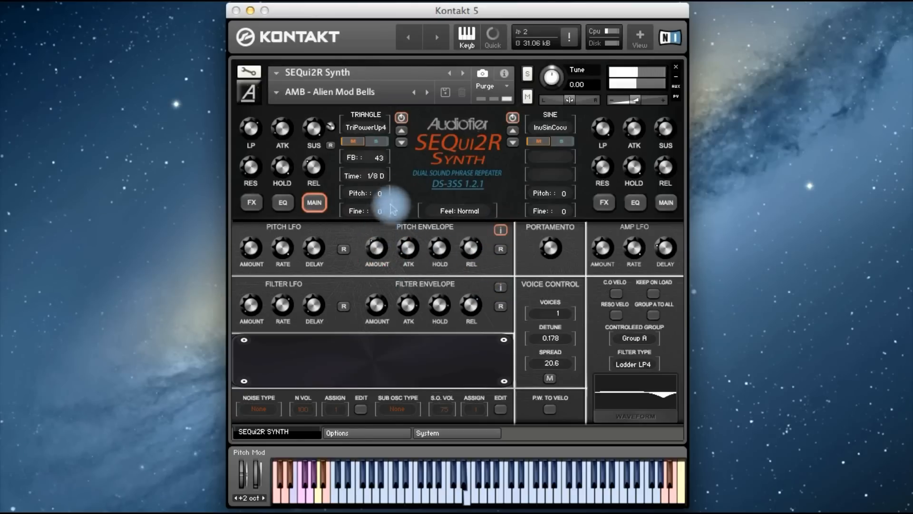
{"action": "left_click", "coordinate": [501, 230]}
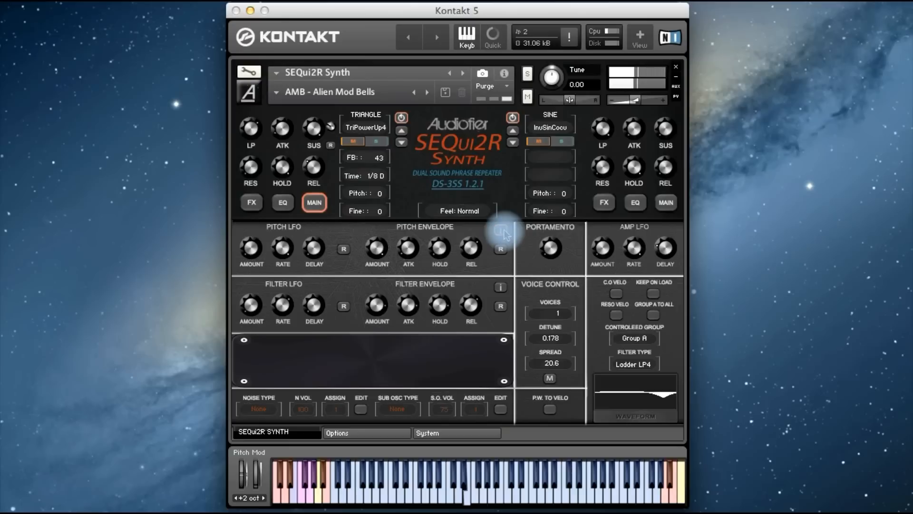
Set the pitch LFO time unit to Absolute in the global options and return to the main synthesis controls
{"action": "left_click", "coordinate": [504, 231]}
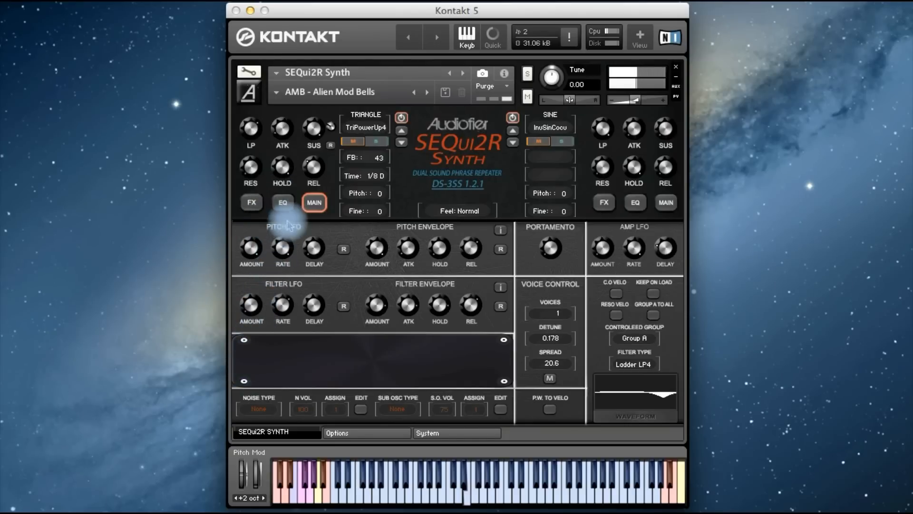
{"action": "left_click", "coordinate": [344, 432]}
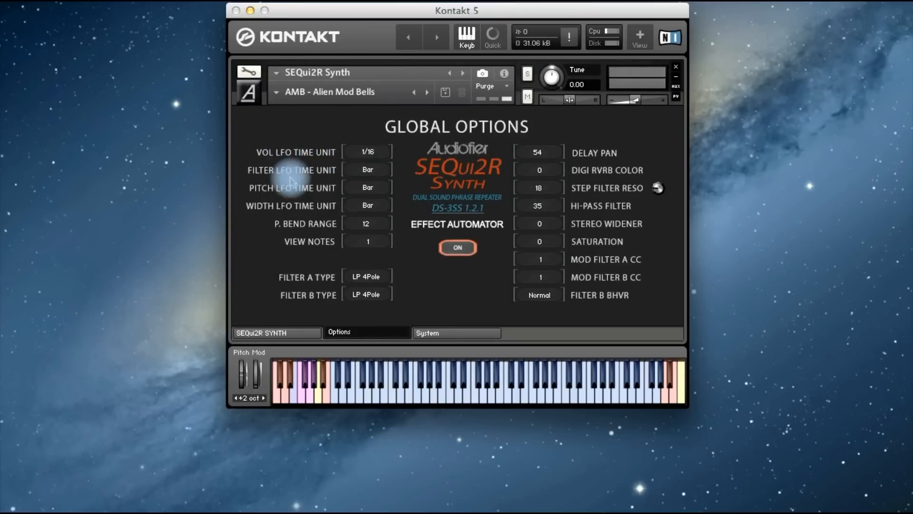
{"action": "left_click", "coordinate": [373, 188]}
{"action": "left_click", "coordinate": [352, 221]}
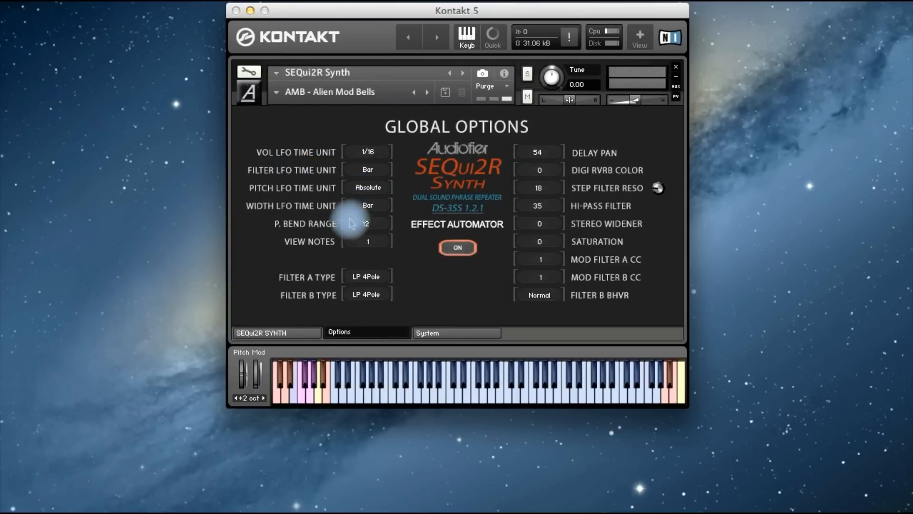
{"action": "left_click", "coordinate": [285, 333]}
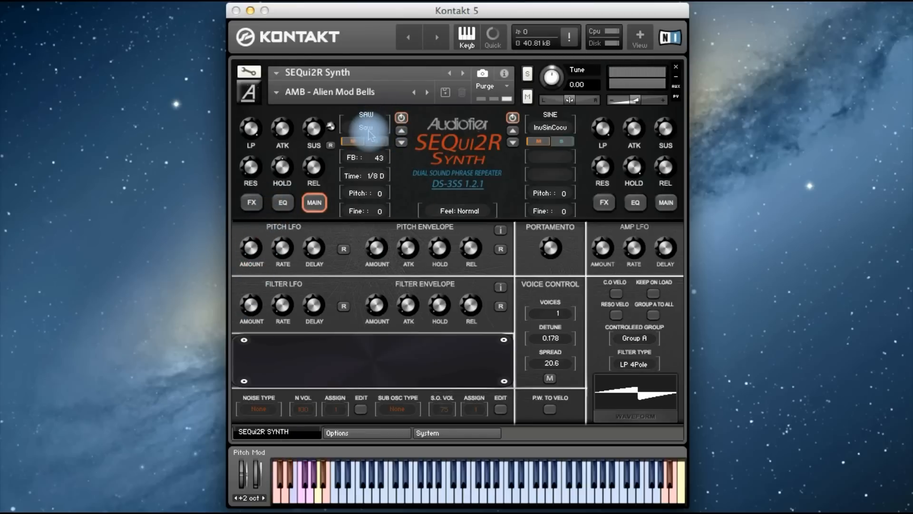
Set sound A's waveform category to UNISON and choose the U Saw waveform
{"action": "left_click", "coordinate": [366, 120]}
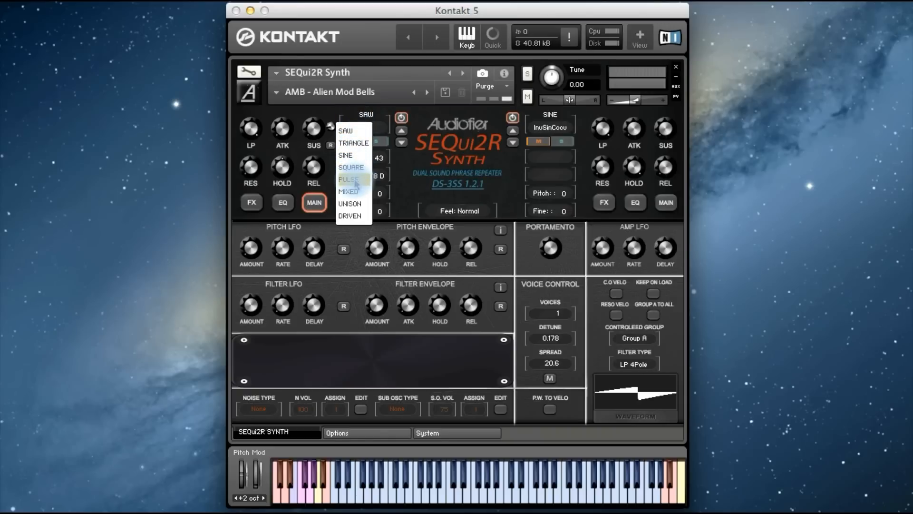
{"action": "left_click", "coordinate": [349, 203]}
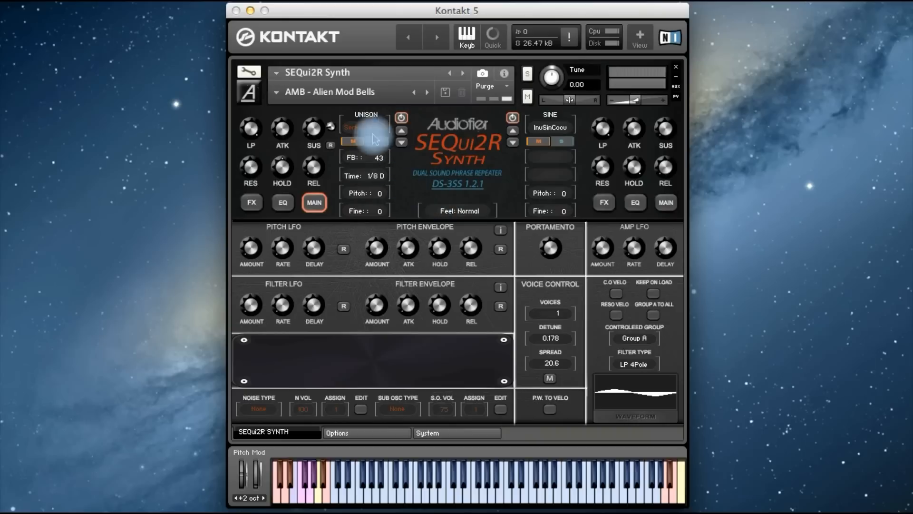
{"action": "left_click", "coordinate": [373, 133]}
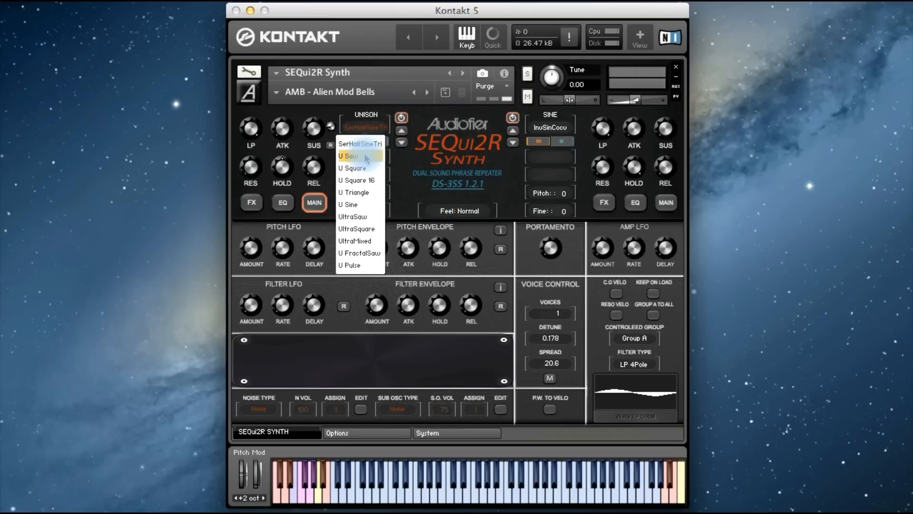
{"action": "left_click", "coordinate": [366, 159]}
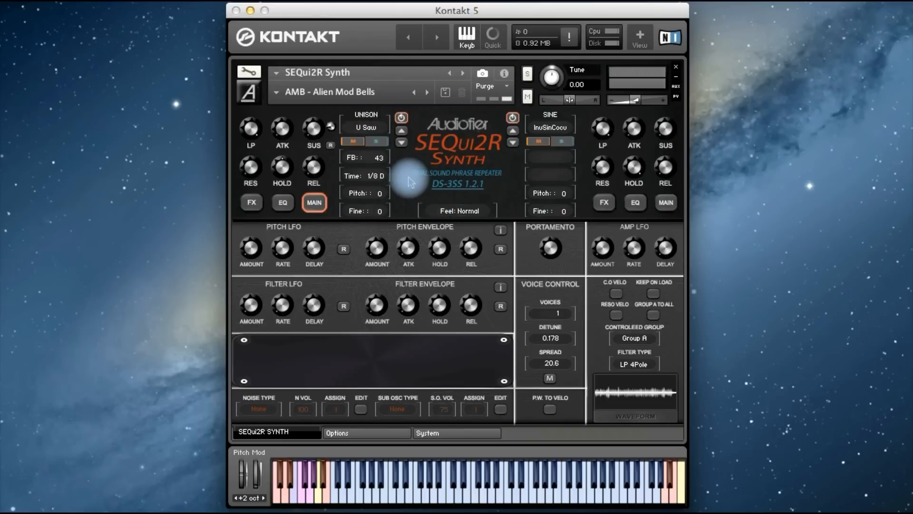
Try the UltraSaw waveform on sound A and switch it to U Square 16
{"action": "left_click", "coordinate": [366, 127]}
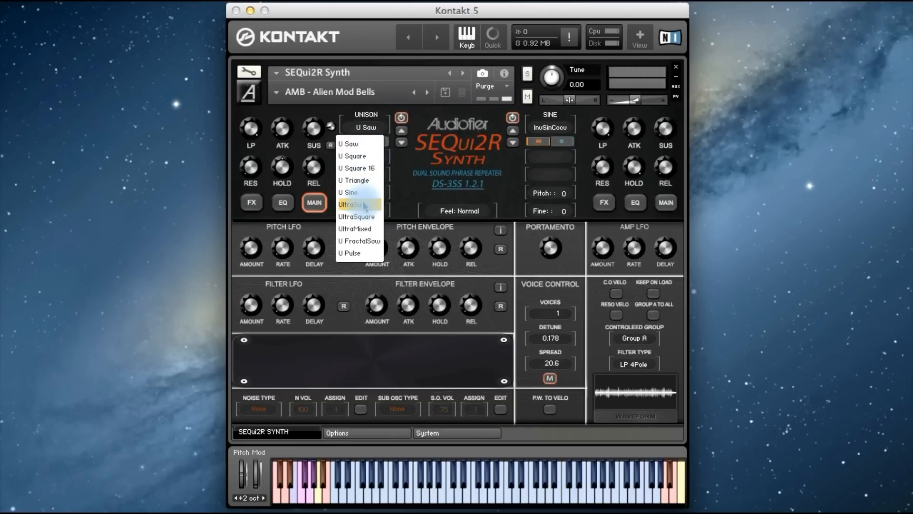
{"action": "left_click", "coordinate": [364, 204]}
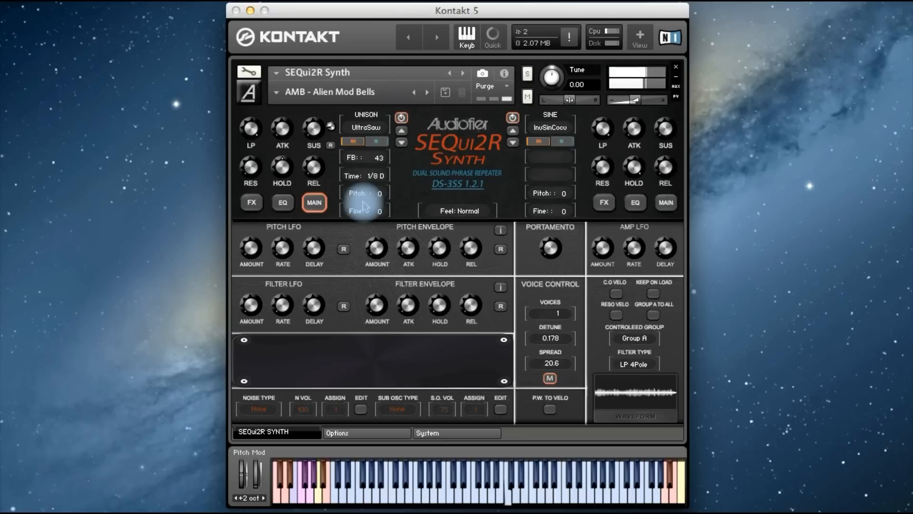
{"action": "left_click", "coordinate": [366, 127]}
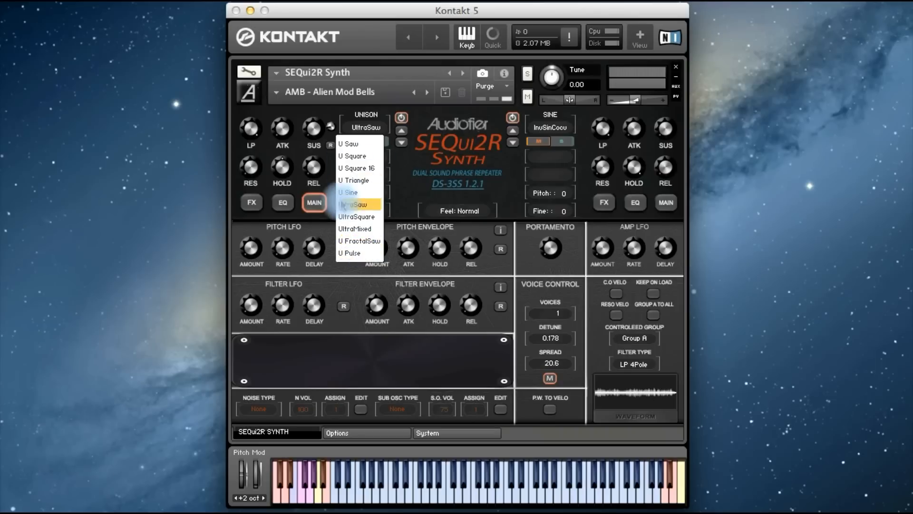
{"action": "left_click", "coordinate": [364, 169]}
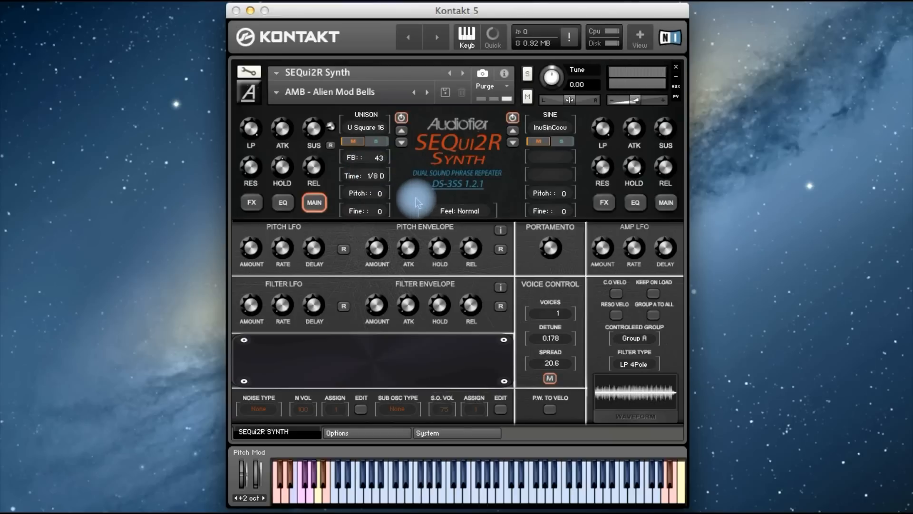
Load the Cinematic preset AMB - Alien Mod Bells2 and view the settings of sequence step 9
{"action": "left_click", "coordinate": [276, 92]}
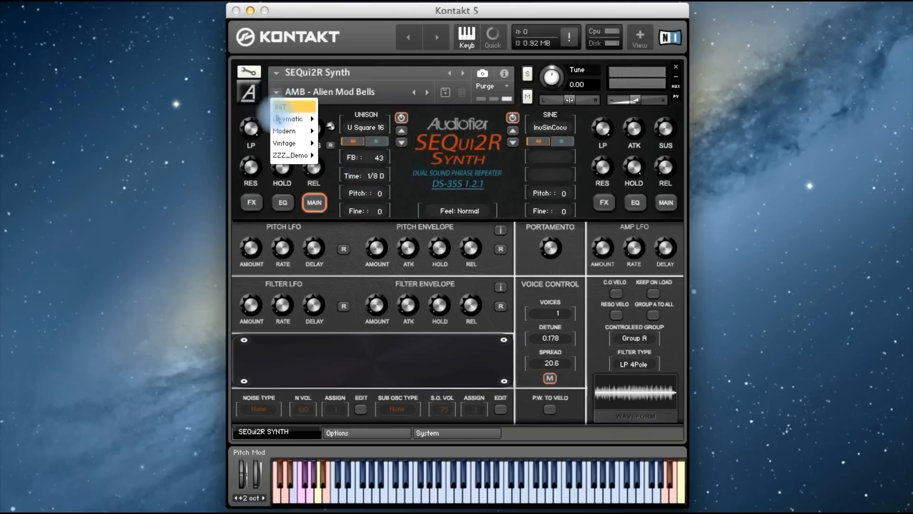
{"action": "mouse_move", "coordinate": [297, 119]}
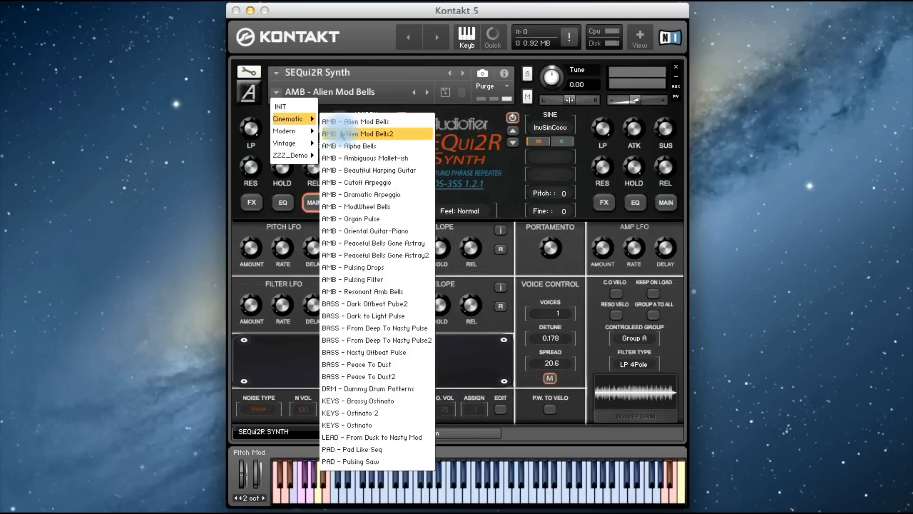
{"action": "left_click", "coordinate": [341, 134]}
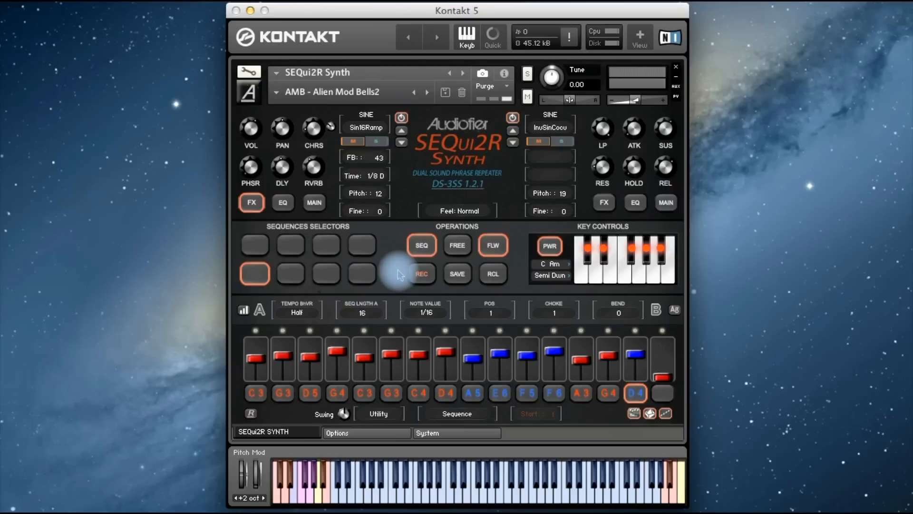
{"action": "left_click", "coordinate": [472, 330]}
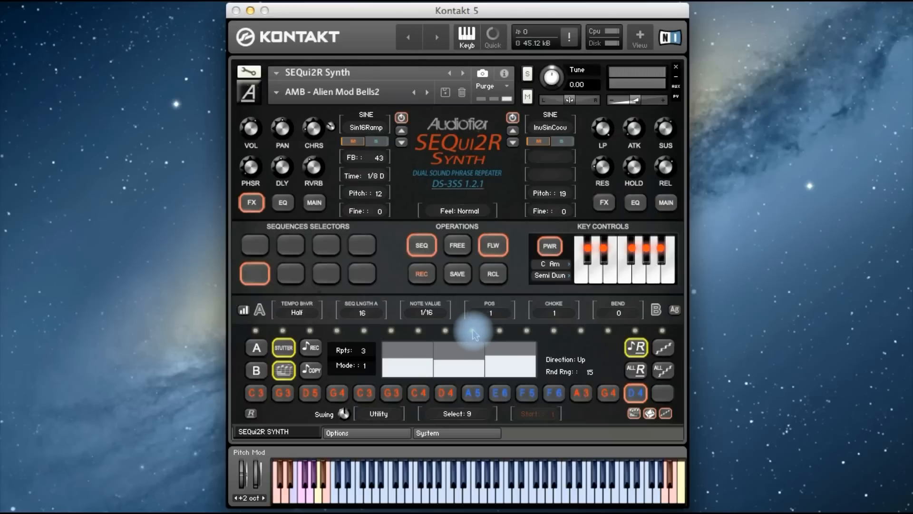
{"action": "left_click", "coordinate": [471, 332]}
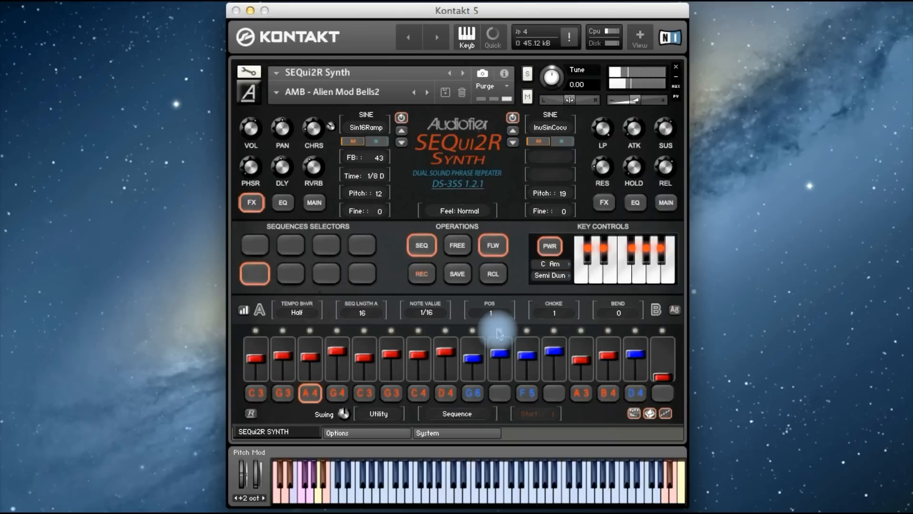
Audition stored sequences from the upper row's first slot and the lower row's first three, finishing by recalling the upper row's second slot
{"action": "left_click", "coordinate": [265, 246]}
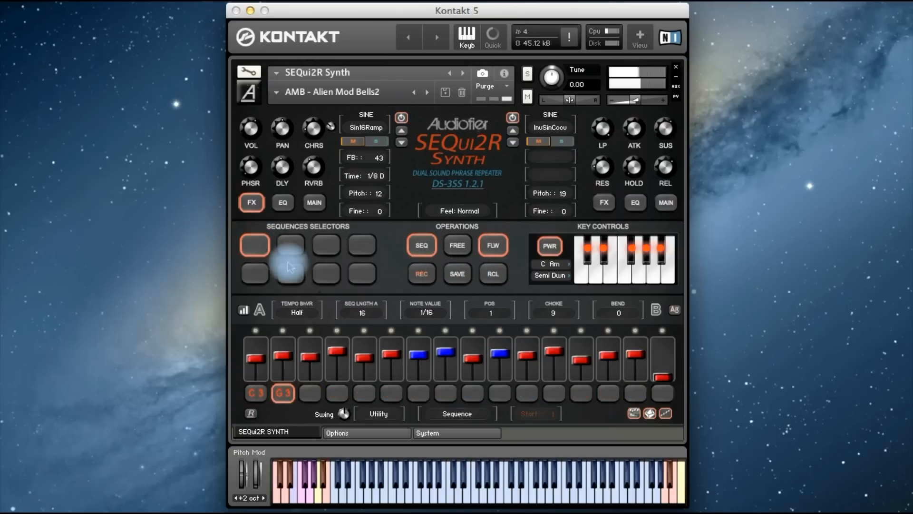
{"action": "left_click", "coordinate": [256, 272]}
{"action": "left_click", "coordinate": [497, 276]}
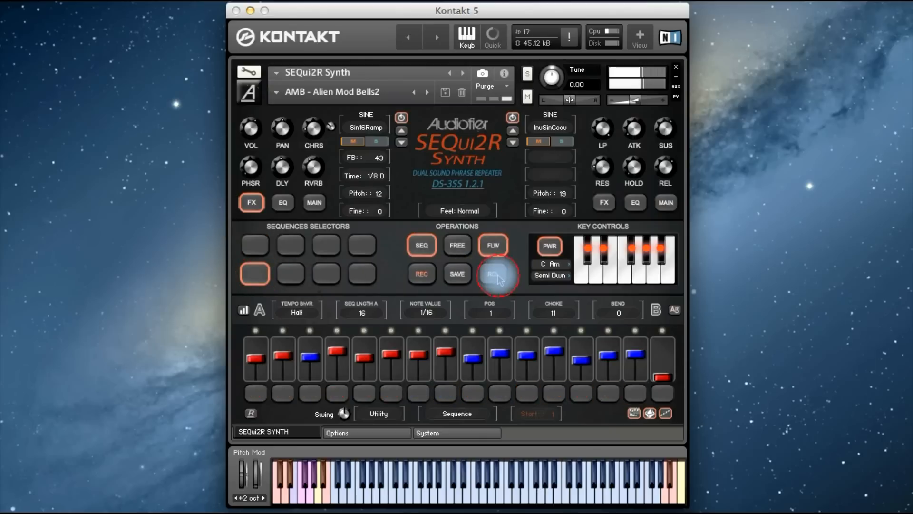
{"action": "left_click", "coordinate": [291, 272]}
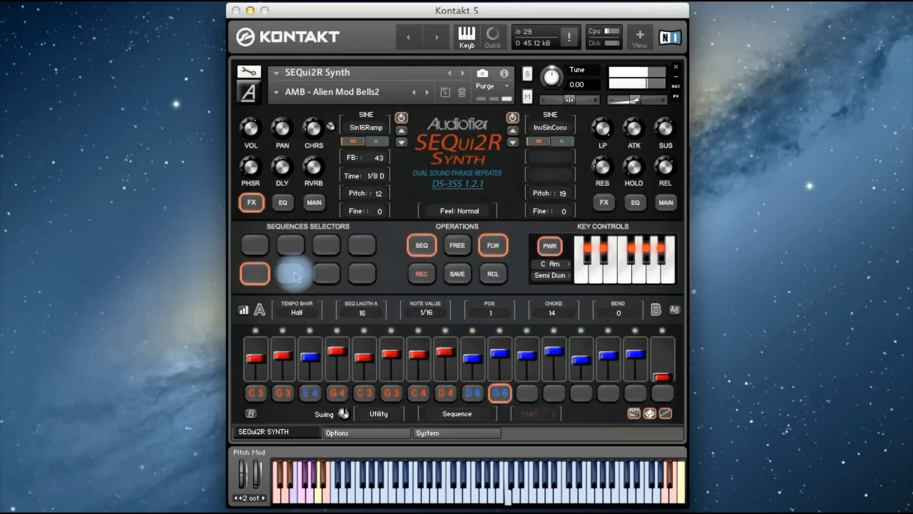
{"action": "left_click", "coordinate": [488, 277]}
{"action": "left_click", "coordinate": [340, 273]}
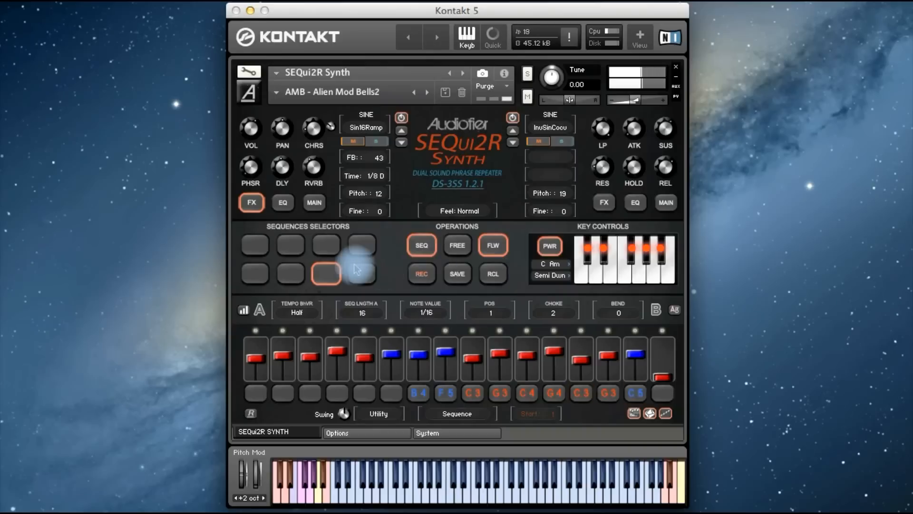
{"action": "left_click", "coordinate": [292, 243]}
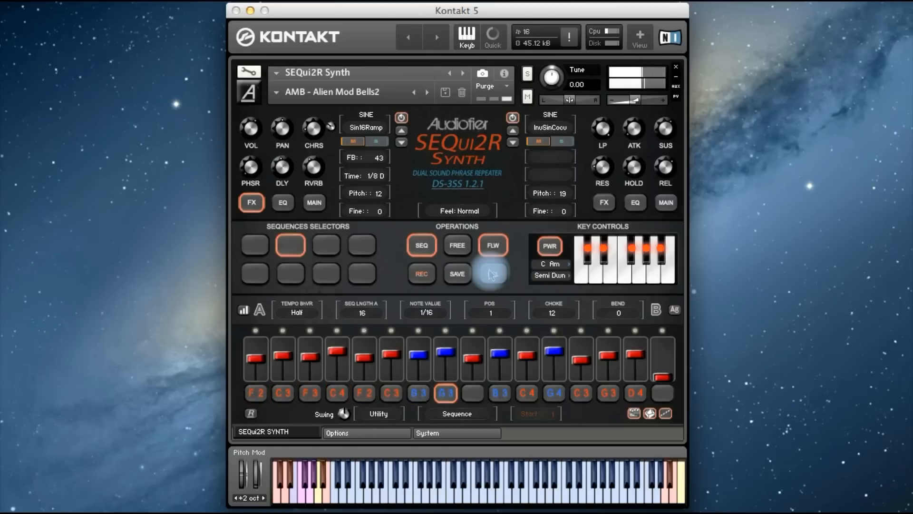
{"action": "left_click", "coordinate": [493, 274]}
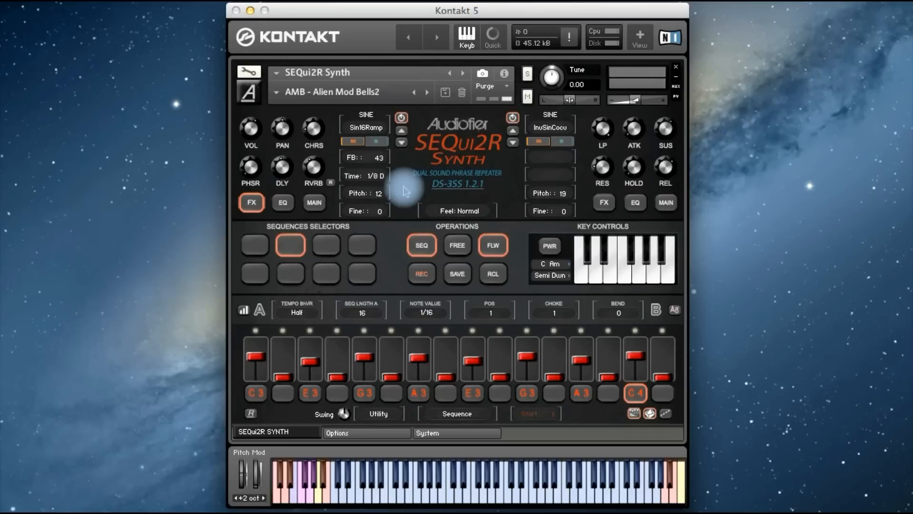
Engage sequence recording, turn on note randomization for step 11 and save the change
{"action": "left_click", "coordinate": [415, 274]}
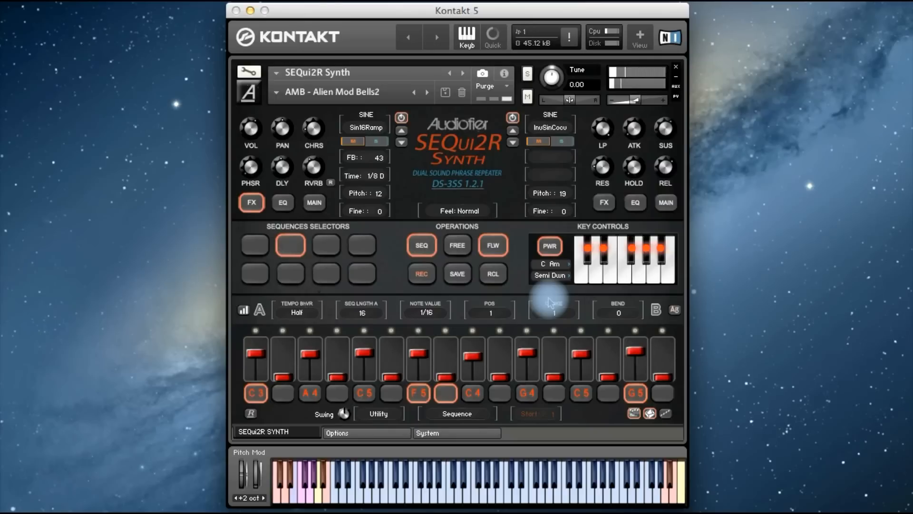
{"action": "left_click", "coordinate": [527, 331]}
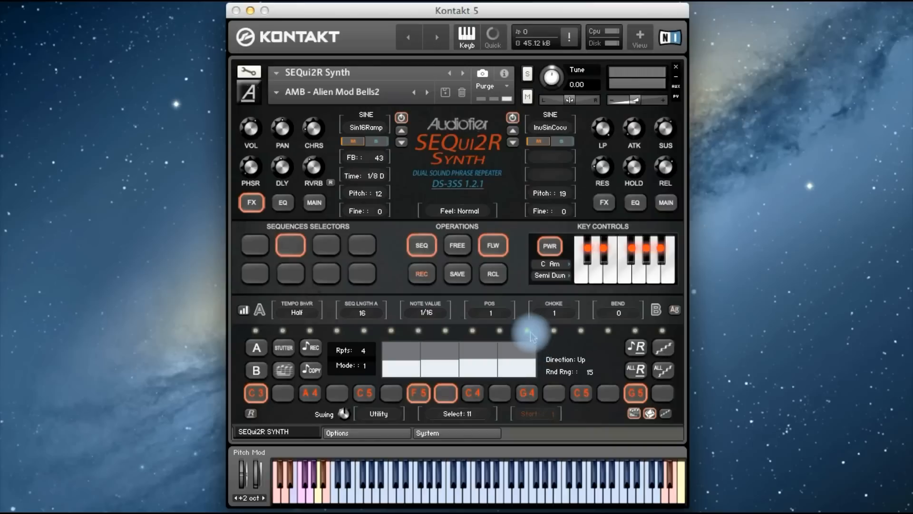
{"action": "left_click", "coordinate": [636, 347]}
{"action": "left_click", "coordinate": [459, 275]}
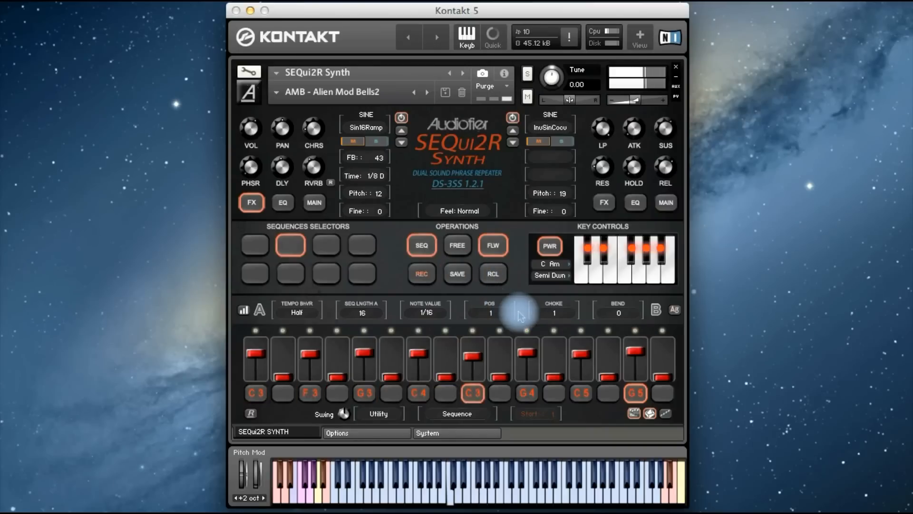
Check step 11's settings and turn on note randomization for step 13, returning to the sequence overview
{"action": "left_click", "coordinate": [527, 331]}
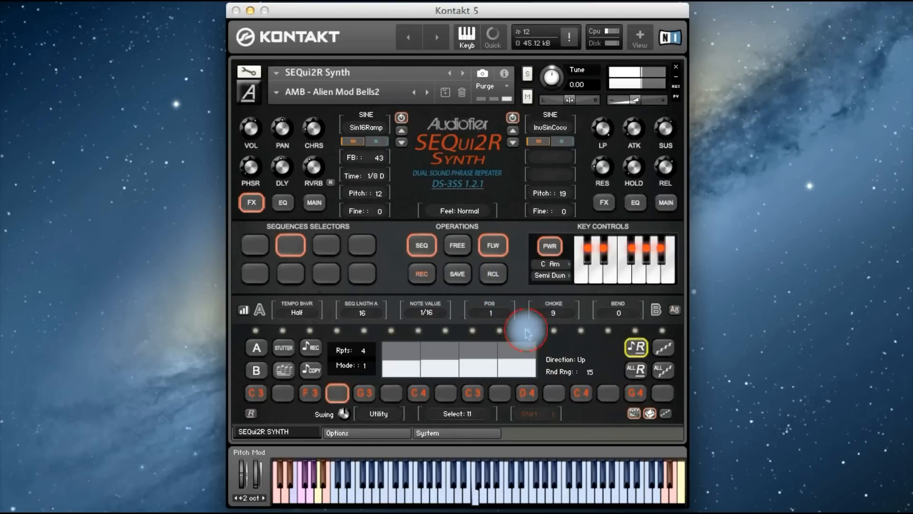
{"action": "left_click", "coordinate": [581, 330]}
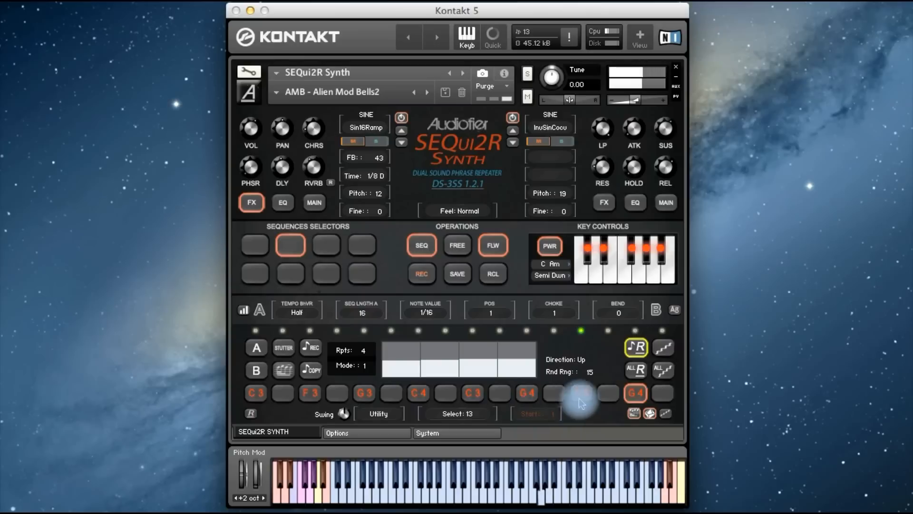
{"action": "left_click", "coordinate": [546, 401]}
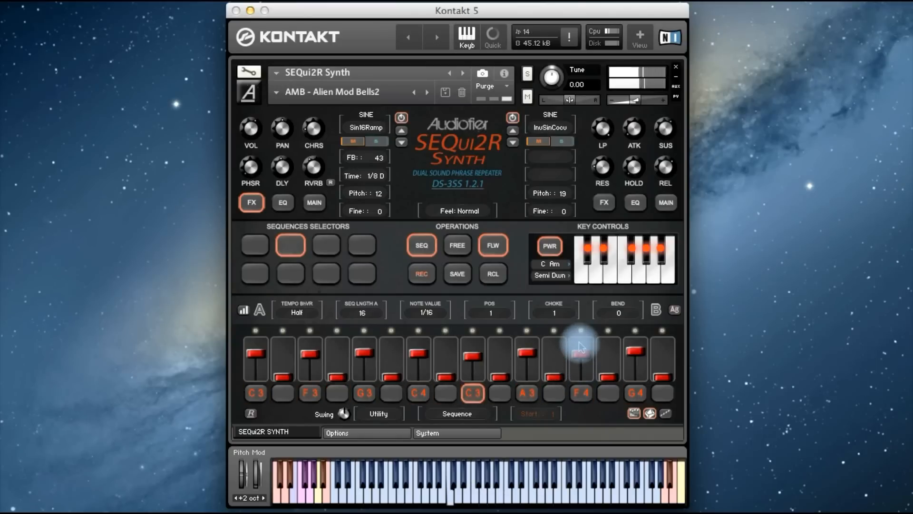
{"action": "left_click", "coordinate": [666, 413]}
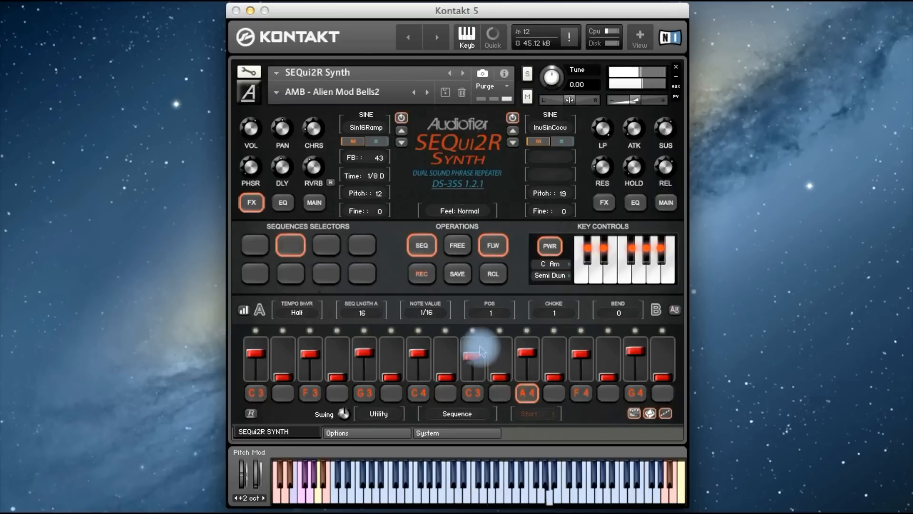
Turn on stutter for step 11 with 3 repeats and save the change
{"action": "left_click", "coordinate": [528, 331]}
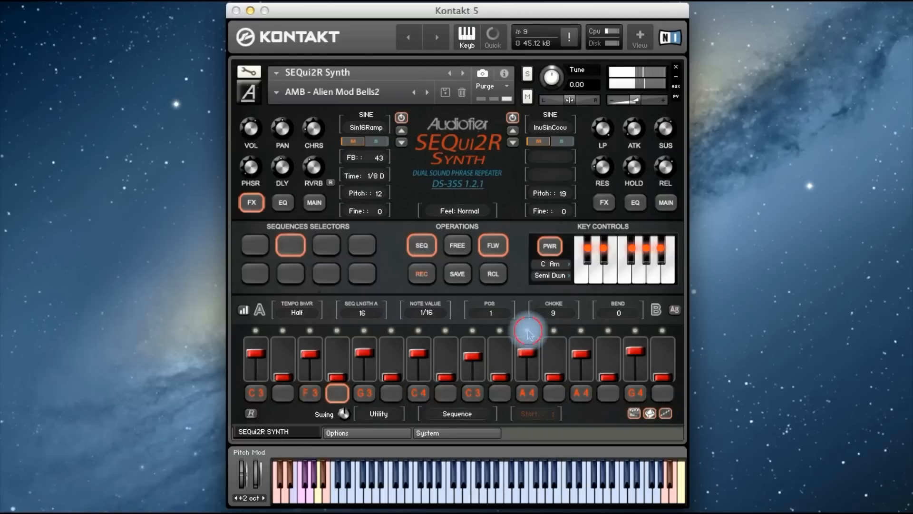
{"action": "left_click", "coordinate": [281, 347]}
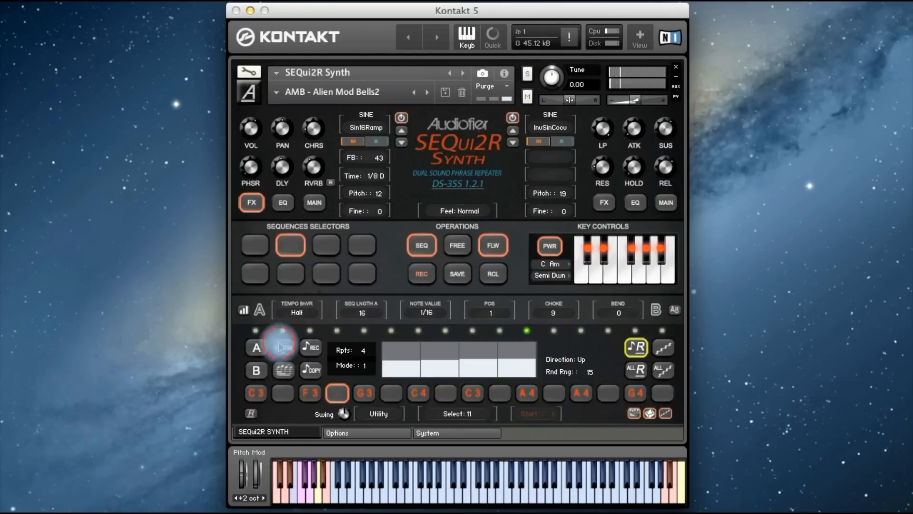
{"action": "left_click_drag", "start_coordinate": [368, 351], "coordinate": [370, 355]}
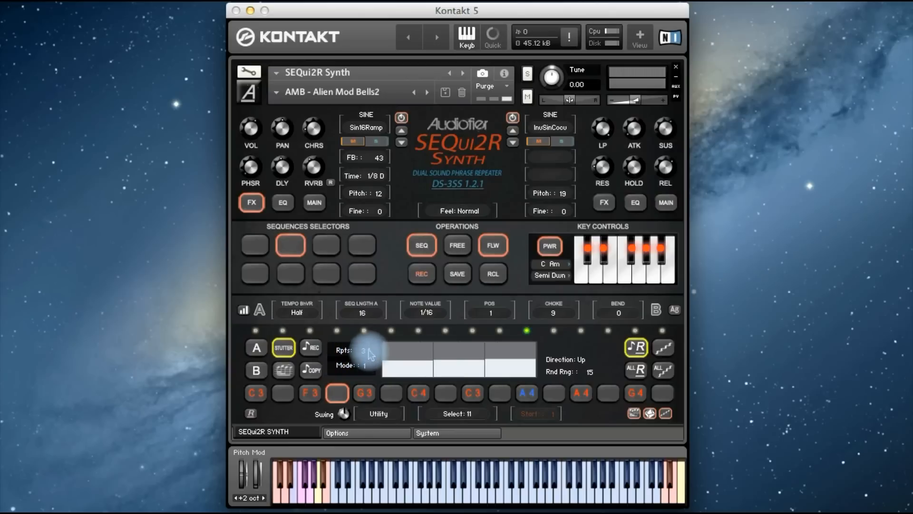
{"action": "left_click", "coordinate": [456, 275]}
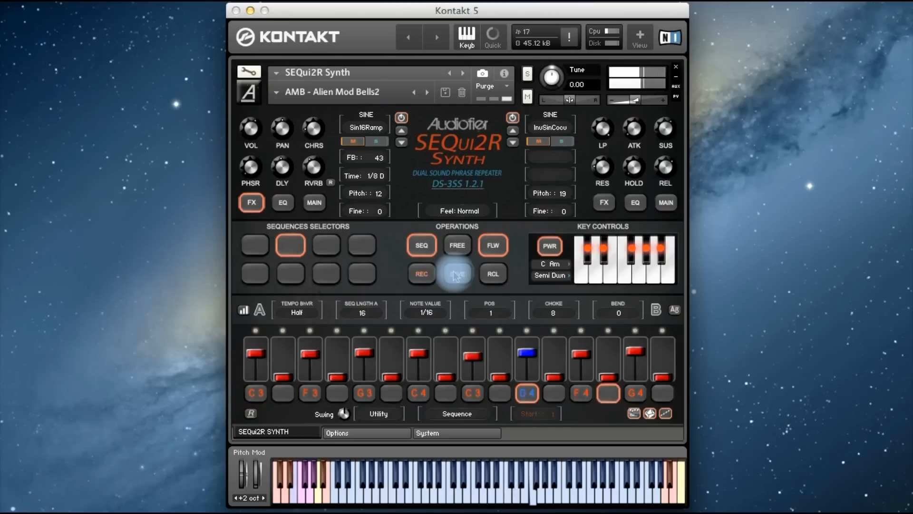
Turn on stutter for step 13, vary the levels of its 4 repeats and save the change
{"action": "left_click", "coordinate": [581, 331]}
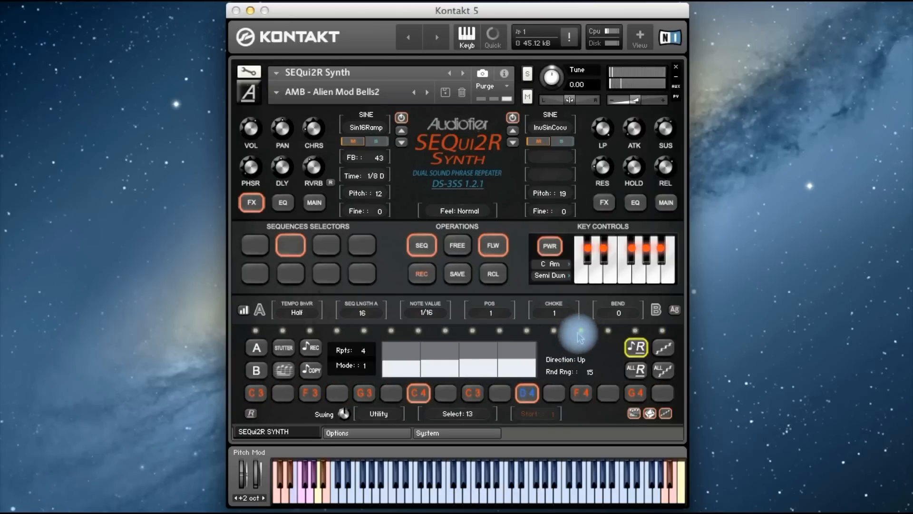
{"action": "left_click", "coordinate": [283, 347]}
{"action": "left_click", "coordinate": [311, 350]}
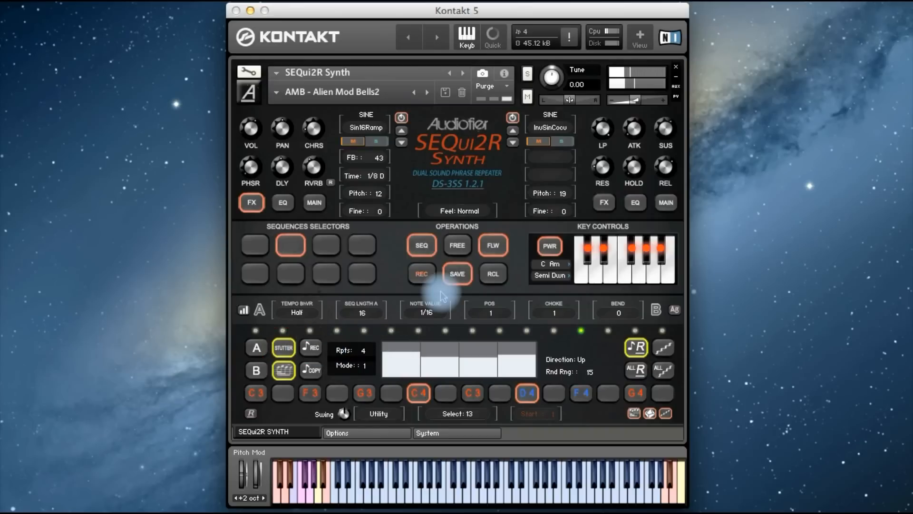
{"action": "left_click", "coordinate": [449, 274]}
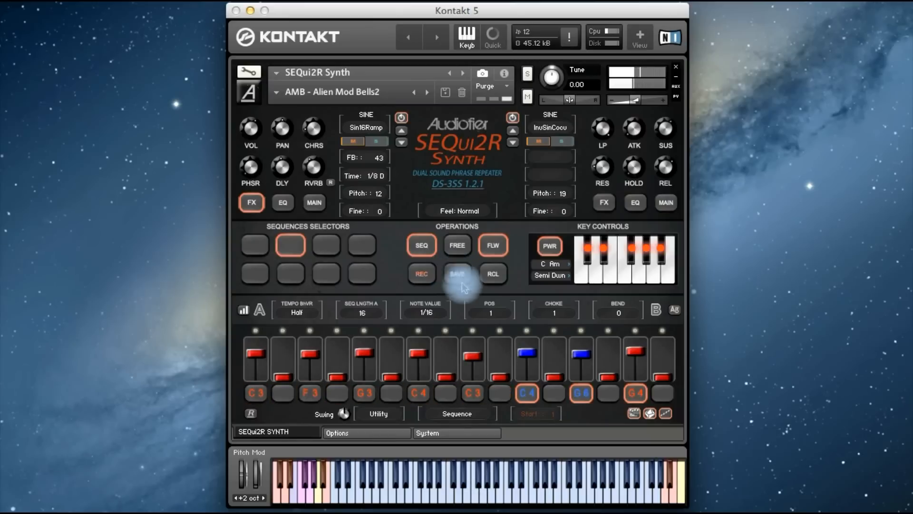
Set step 13's random direction to Both and its random range to 9
{"action": "left_click", "coordinate": [581, 330]}
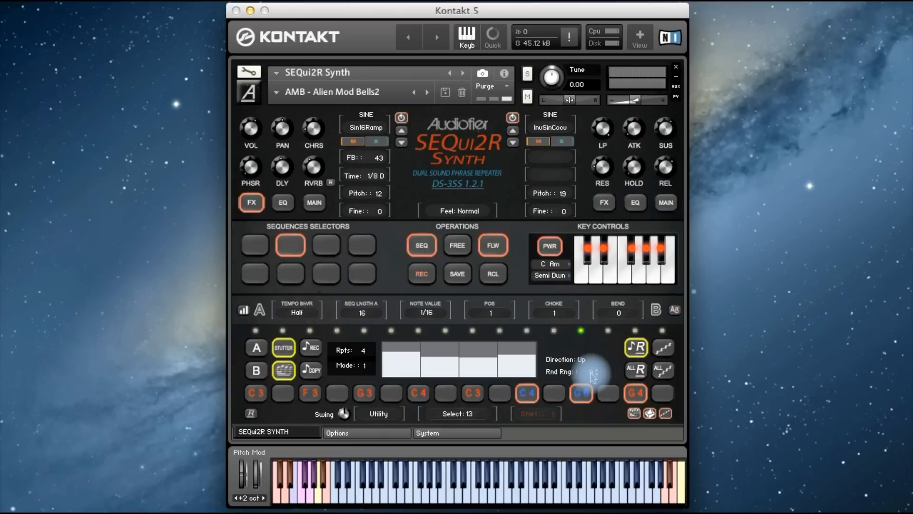
{"action": "left_click", "coordinate": [583, 360]}
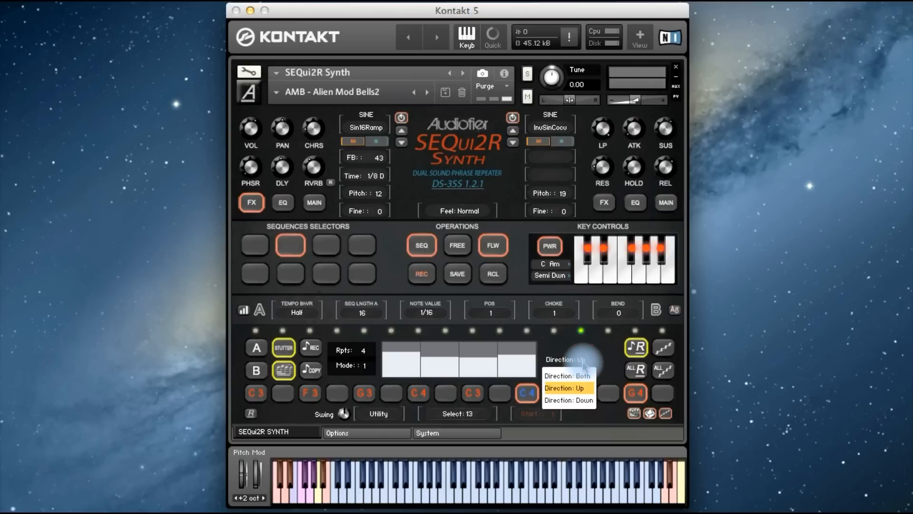
{"action": "left_click", "coordinate": [576, 375]}
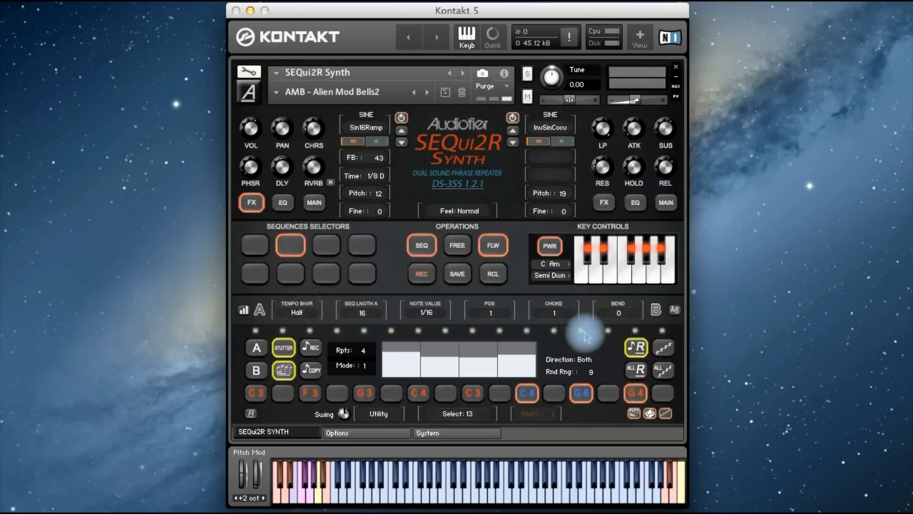
Try step 13's random direction as Up, change it to Down and play the sequence
{"action": "left_click", "coordinate": [580, 361]}
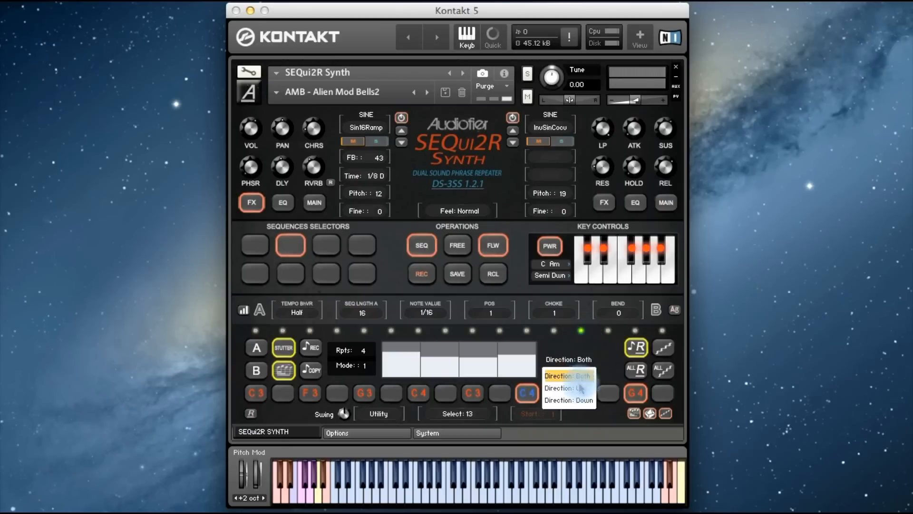
{"action": "left_click", "coordinate": [568, 373]}
{"action": "left_click", "coordinate": [590, 360]}
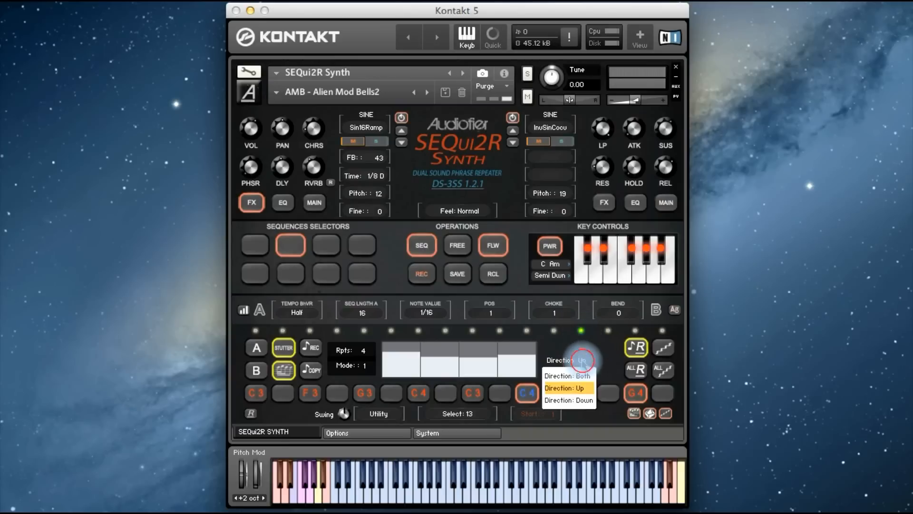
{"action": "left_click", "coordinate": [579, 401]}
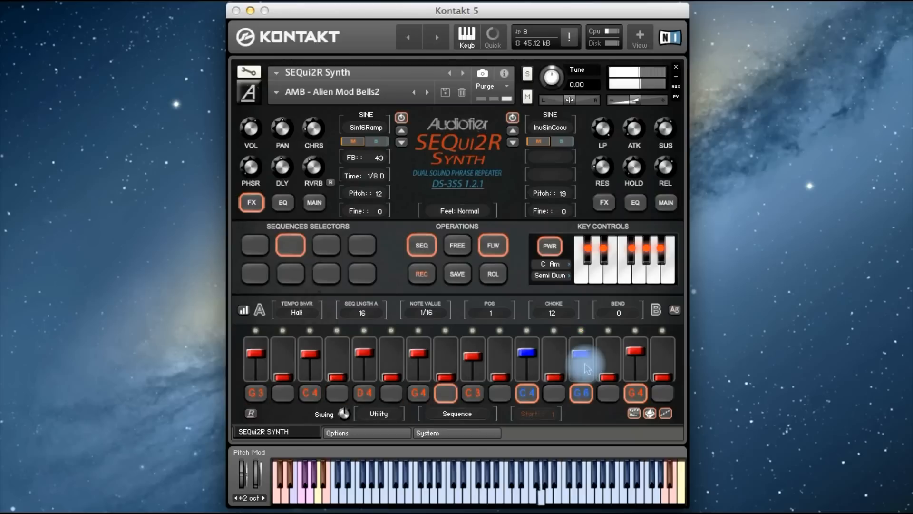
Change step 13's random direction to Up and return to the sequence overview
{"action": "left_click", "coordinate": [583, 362]}
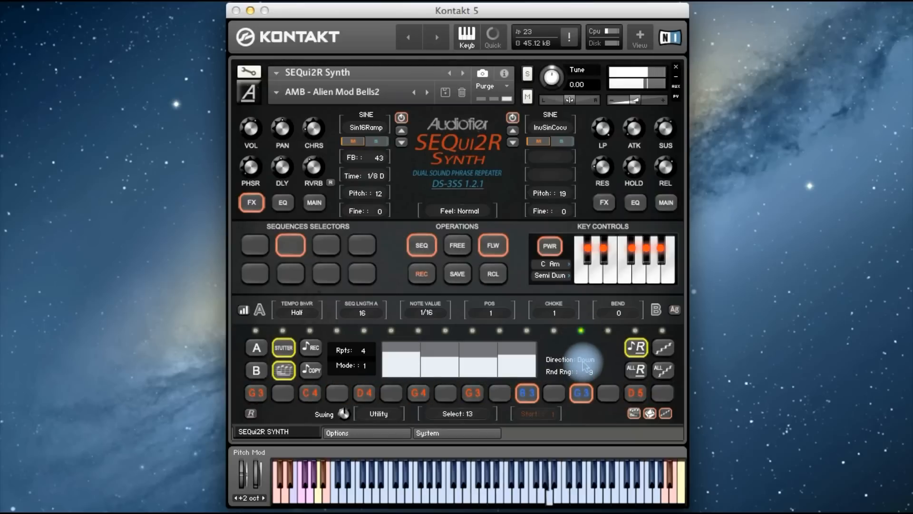
{"action": "left_click", "coordinate": [585, 361]}
{"action": "left_click", "coordinate": [573, 380]}
{"action": "left_click", "coordinate": [579, 393]}
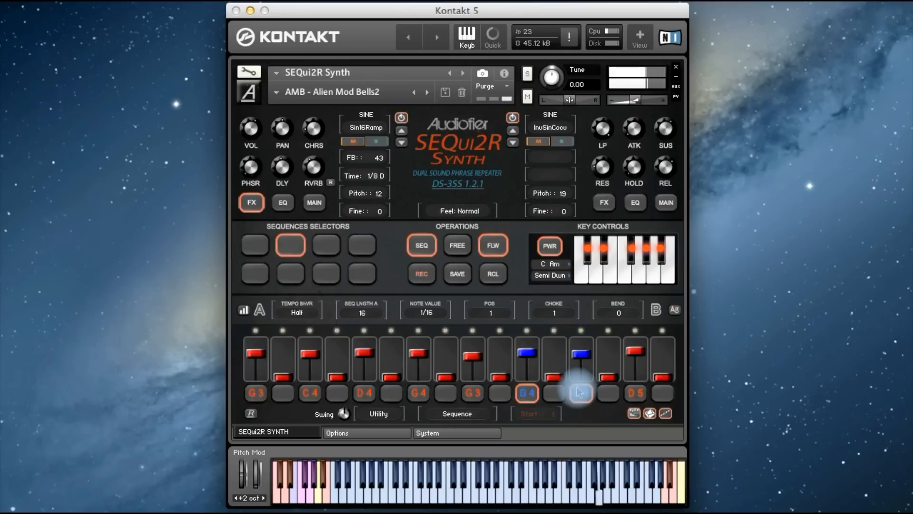
Set step 13's random direction back to Both and play the sequence
{"action": "left_click", "coordinate": [582, 330]}
{"action": "left_click", "coordinate": [582, 361]}
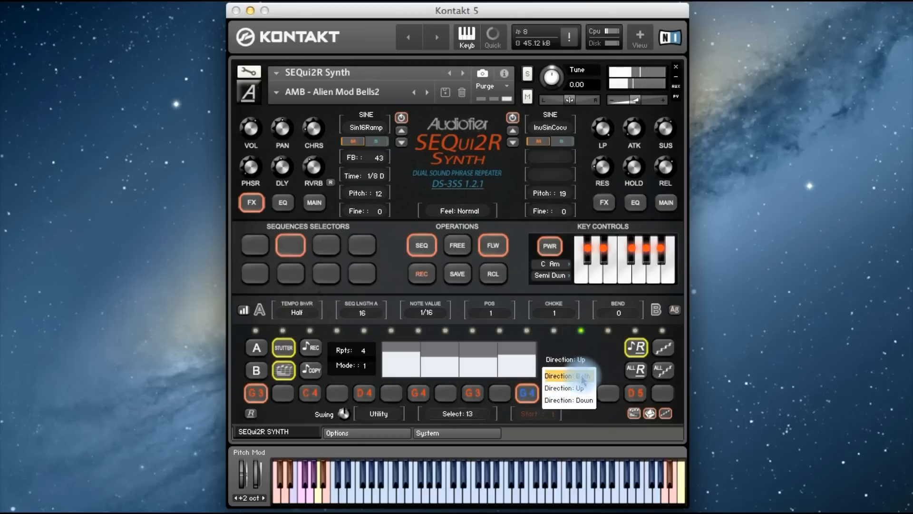
{"action": "left_click", "coordinate": [568, 375]}
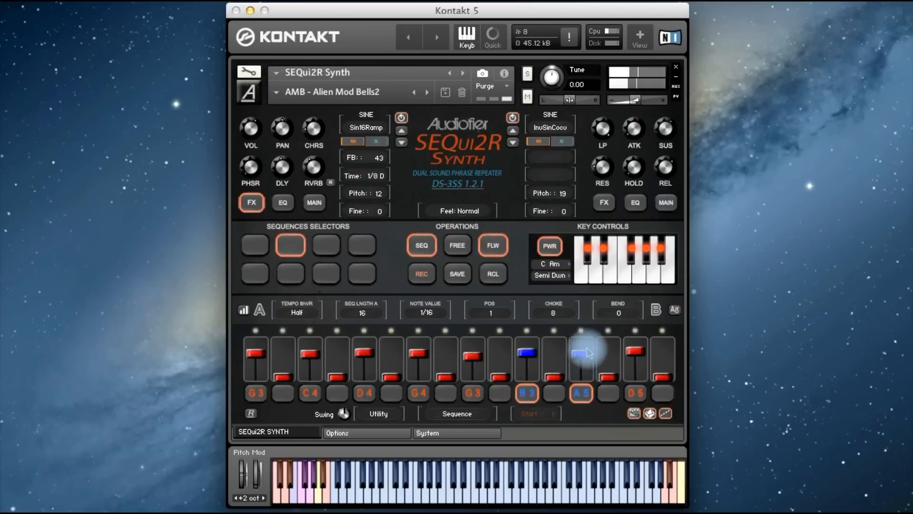
Toggle sound B on steps 9 and 7 and sound A on steps 5 and 3, then save the sequence
{"action": "left_click", "coordinate": [581, 331]}
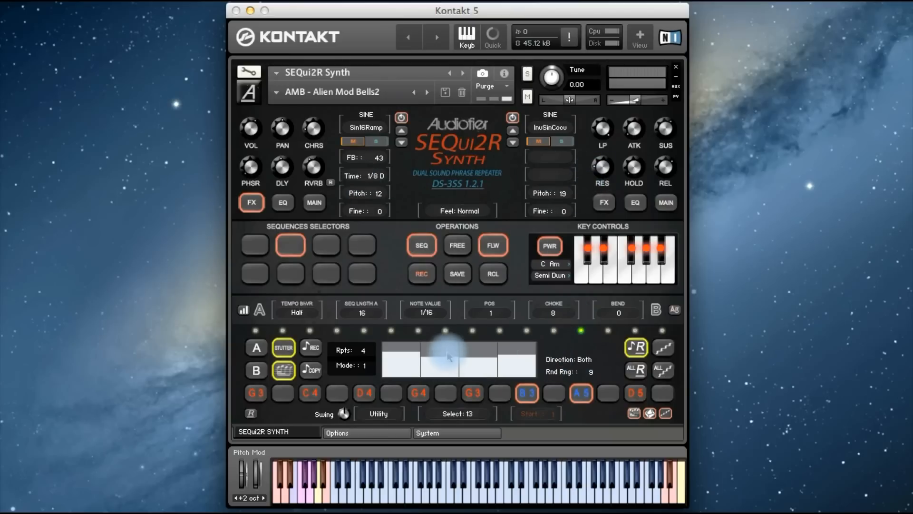
{"action": "left_click", "coordinate": [472, 330]}
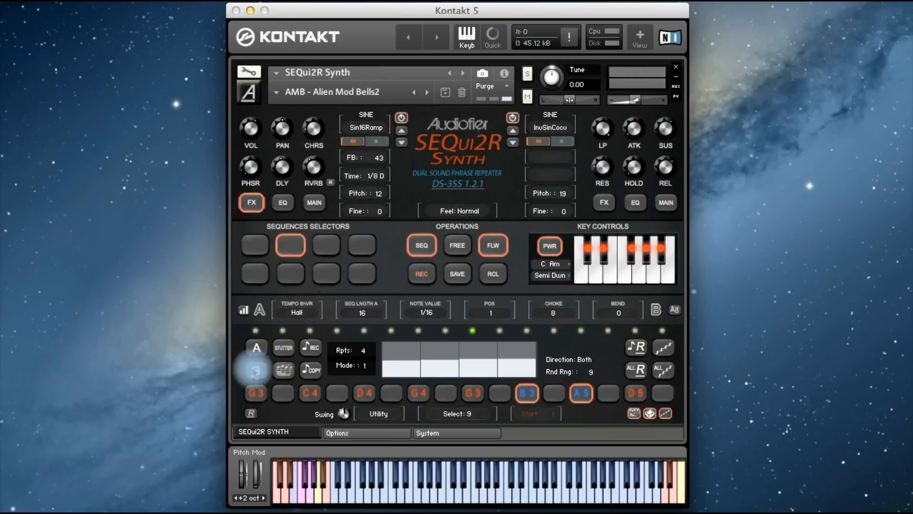
{"action": "left_click", "coordinate": [254, 370]}
{"action": "left_click", "coordinate": [418, 331]}
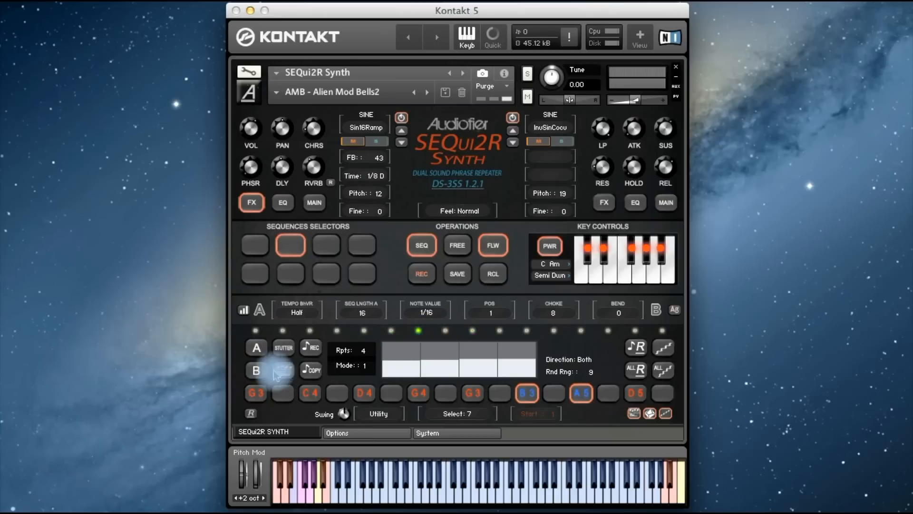
{"action": "left_click", "coordinate": [255, 370]}
{"action": "left_click", "coordinate": [364, 331]}
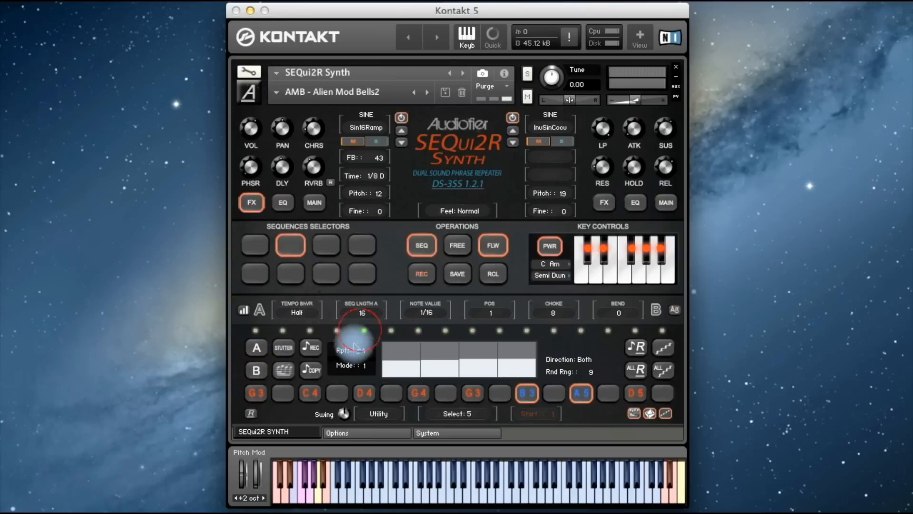
{"action": "left_click", "coordinate": [257, 349]}
{"action": "left_click", "coordinate": [310, 330]}
{"action": "left_click", "coordinate": [256, 348]}
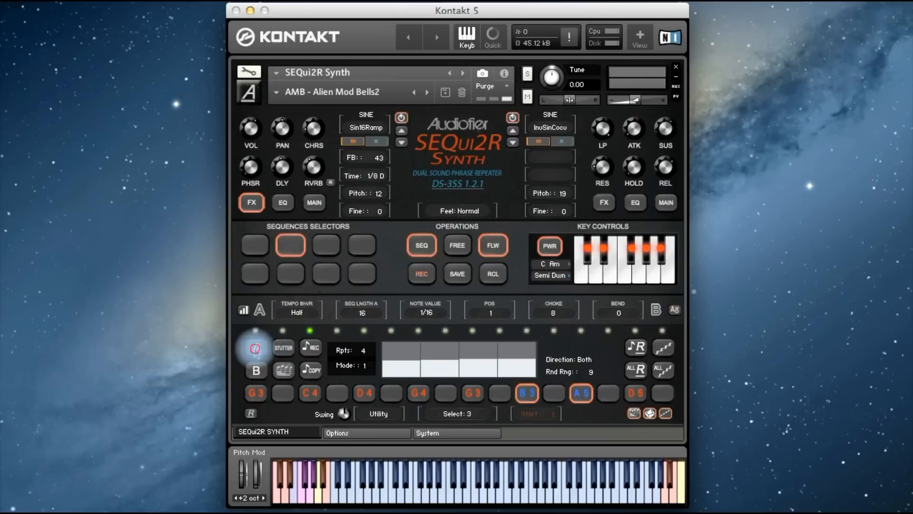
{"action": "left_click", "coordinate": [464, 279]}
{"action": "left_click", "coordinate": [450, 279]}
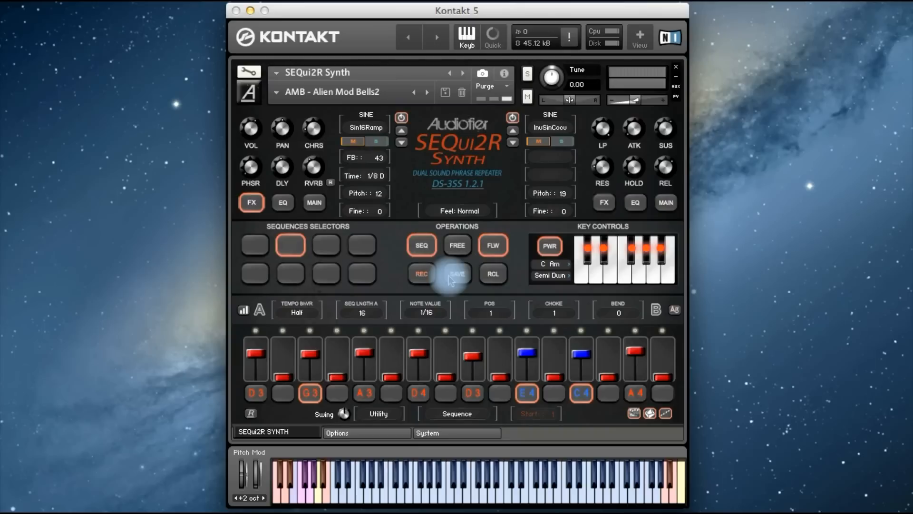
Load the Cinematic preset AMB - Beautiful Harping Guitar and open the main edit pages of sounds A and B
{"action": "left_click", "coordinate": [274, 92]}
{"action": "mouse_move", "coordinate": [288, 119]}
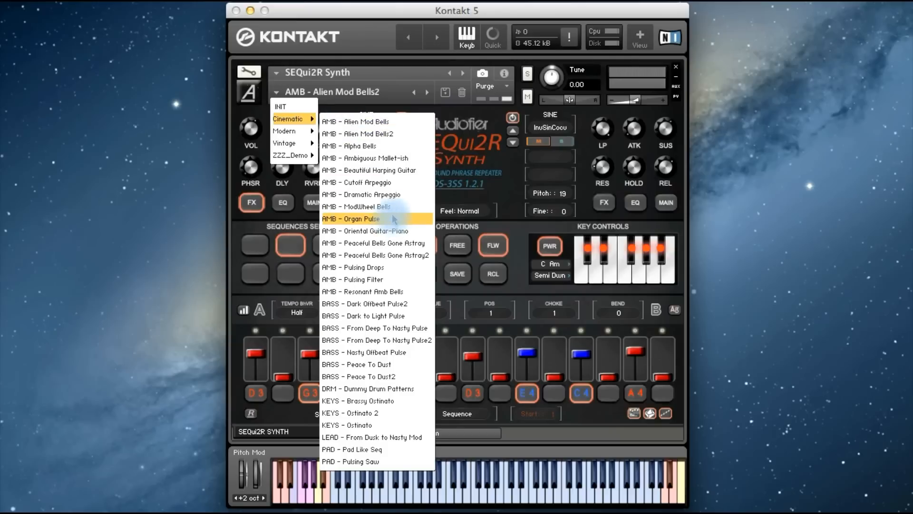
{"action": "left_click", "coordinate": [394, 171]}
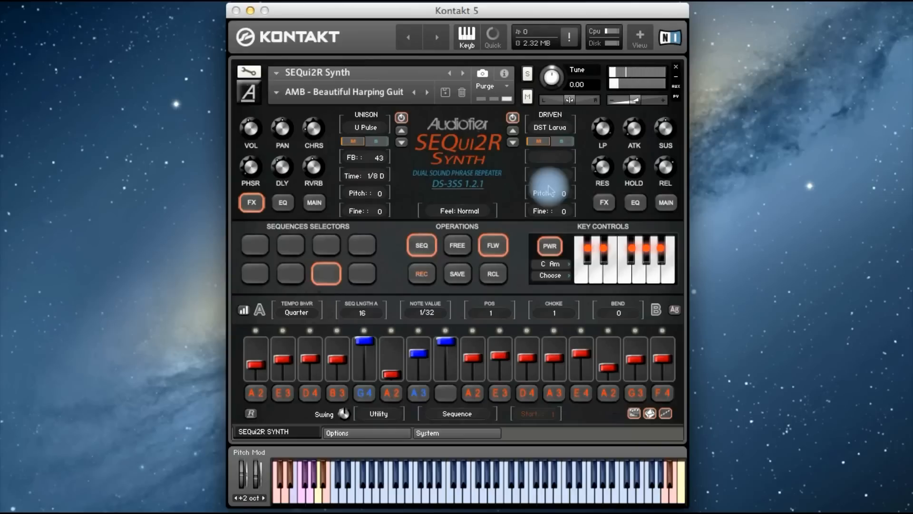
{"action": "left_click", "coordinate": [314, 202]}
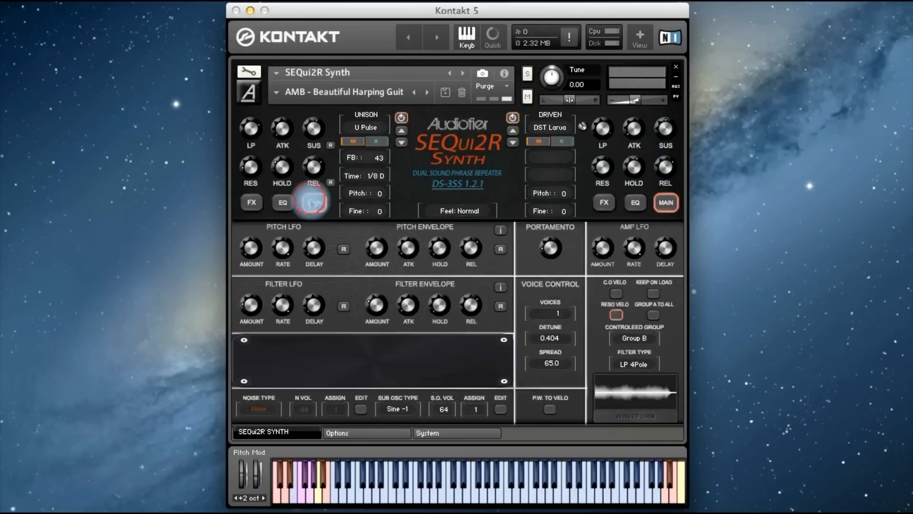
{"action": "left_click", "coordinate": [666, 203]}
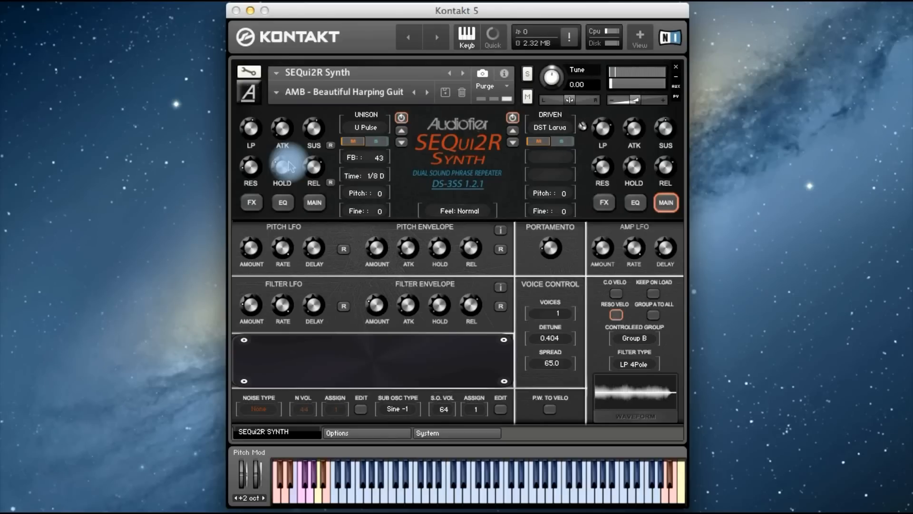
Audition the PAD - Mega Full Pad preset and load AMB - Resonant Amb Bells
{"action": "left_click", "coordinate": [427, 92]}
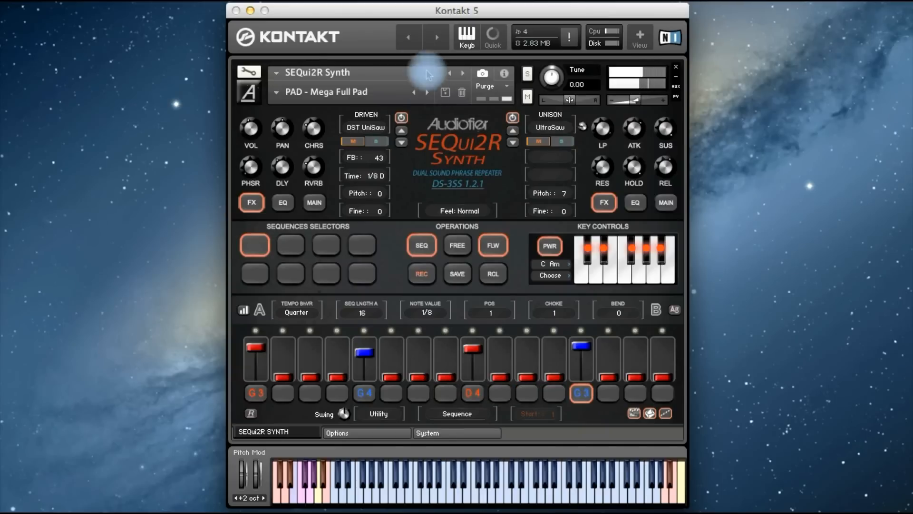
{"action": "left_click", "coordinate": [277, 92]}
{"action": "left_click", "coordinate": [362, 195]}
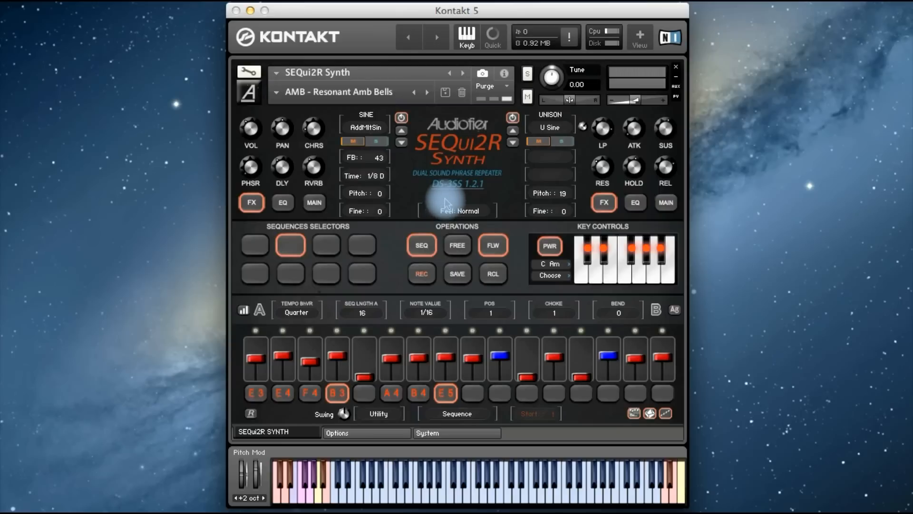
Turn on Keep on Load on sound A's main edit page and change its source to the Saw waveform from the SAW category
{"action": "left_click", "coordinate": [313, 201]}
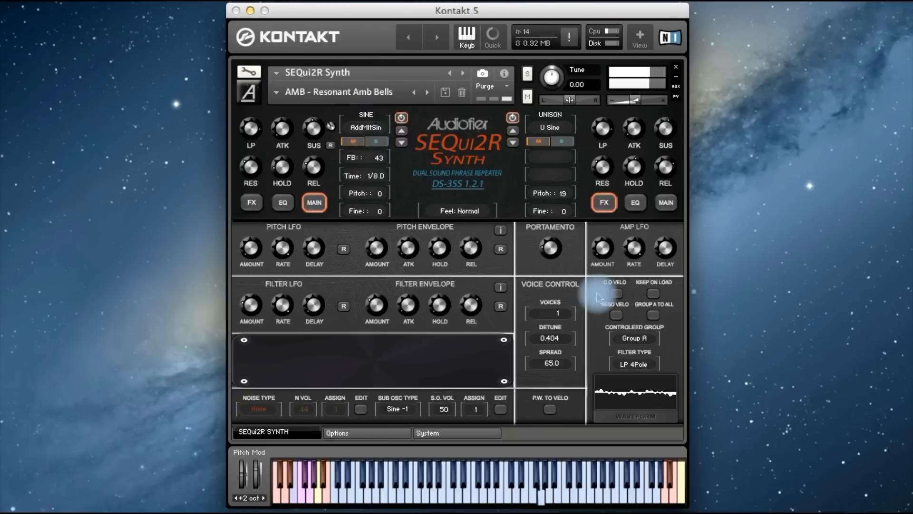
{"action": "left_click", "coordinate": [652, 296]}
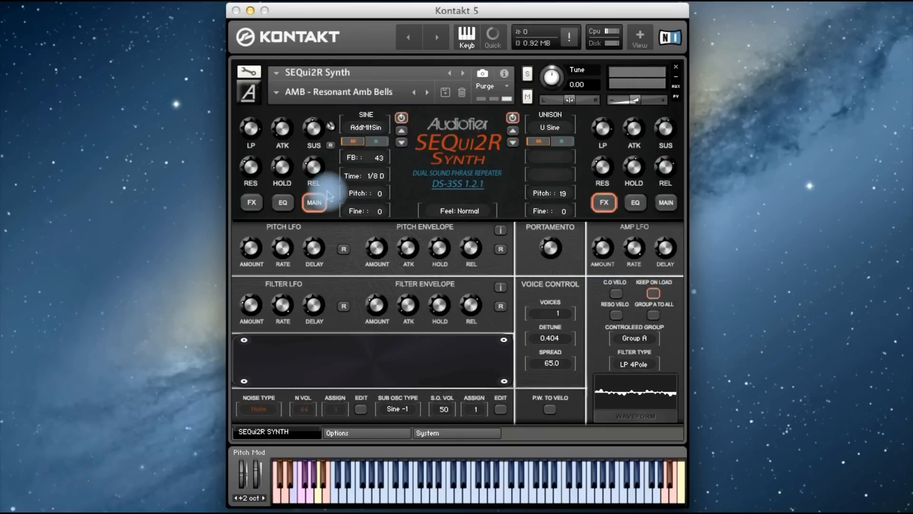
{"action": "left_click", "coordinate": [363, 128]}
{"action": "left_click", "coordinate": [361, 152]}
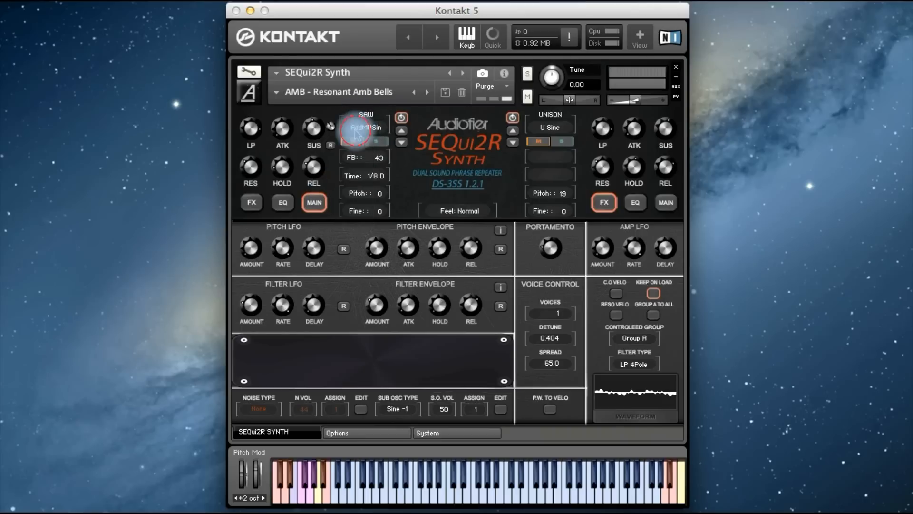
{"action": "left_click", "coordinate": [369, 134]}
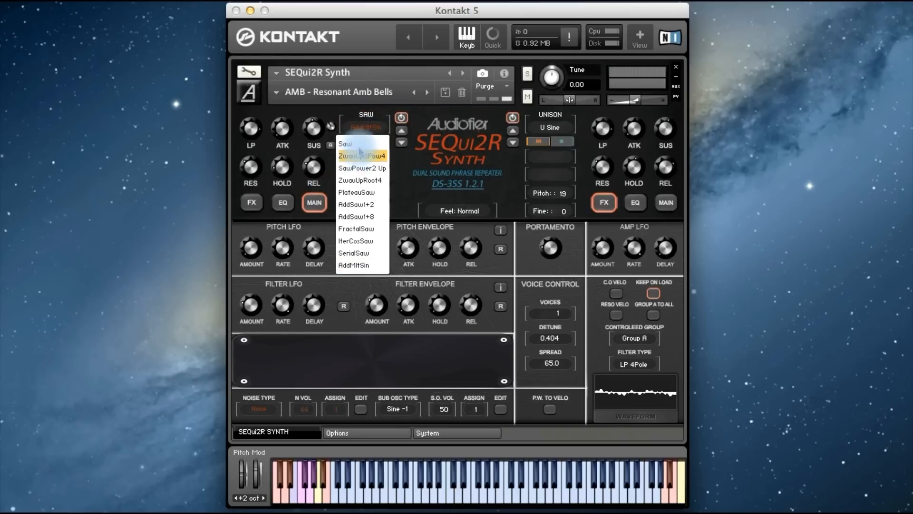
{"action": "left_click", "coordinate": [360, 152]}
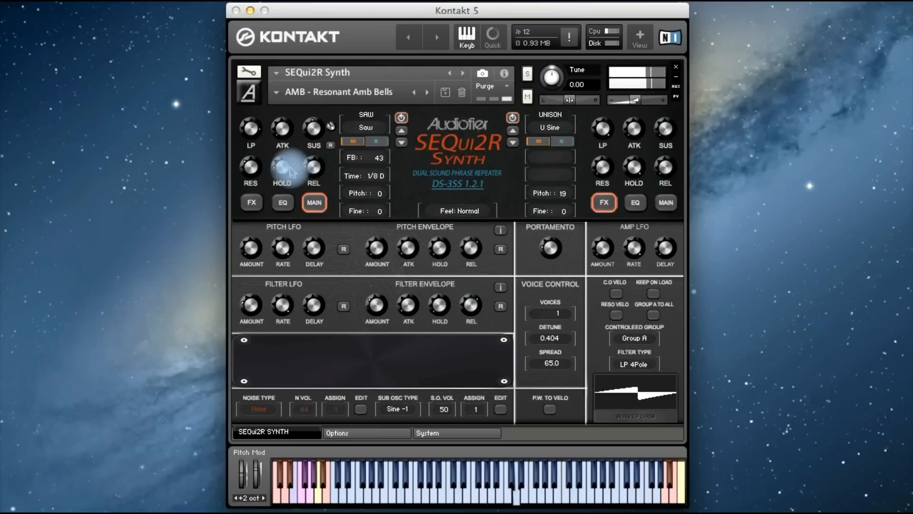
Adjust sound A's hold, sustain and low-pass cutoff while playing notes
{"action": "mouse_move", "coordinate": [282, 170]}
{"action": "left_mouse_down"}
{"action": "mouse_move", "coordinate": [298, 133]}
{"action": "mouse_move", "coordinate": [275, 158]}
{"action": "mouse_move", "coordinate": [285, 163]}
{"action": "left_mouse_up"}
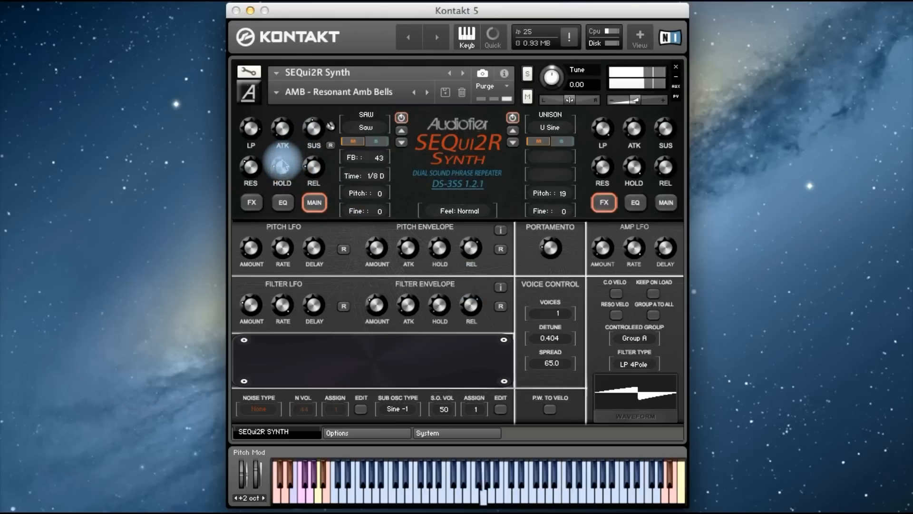
{"action": "left_click_drag", "start_coordinate": [312, 123], "coordinate": [312, 141]}
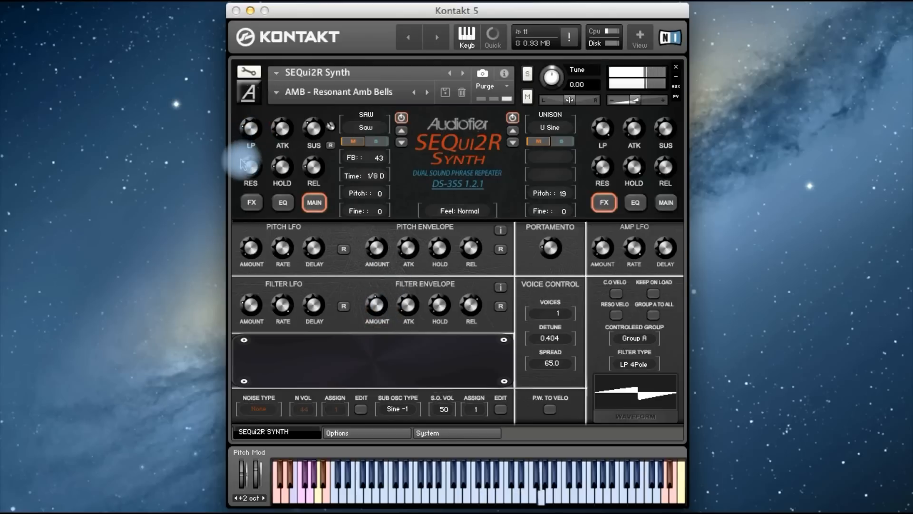
{"action": "left_click", "coordinate": [253, 129]}
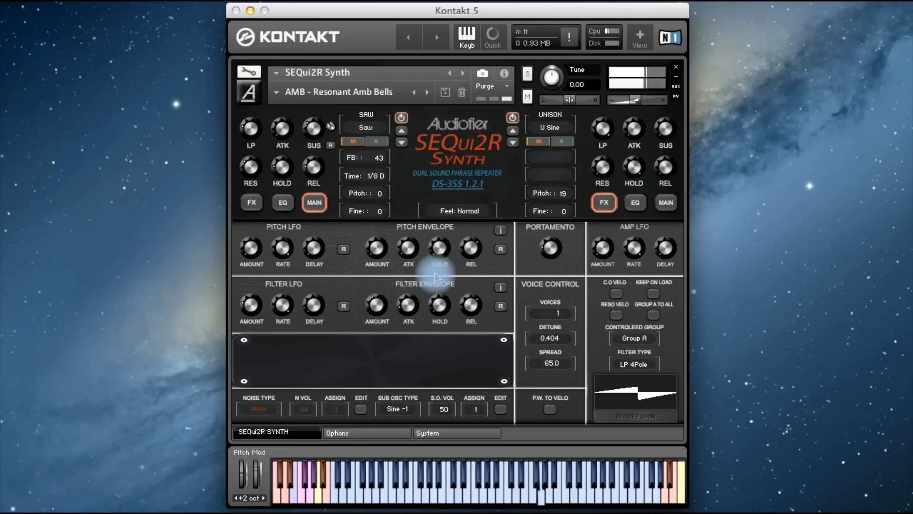
Open sound B's main edit page and change its source to the TriRoot4 waveform from the TRIANGLE category
{"action": "left_click", "coordinate": [665, 202]}
{"action": "left_click", "coordinate": [550, 127]}
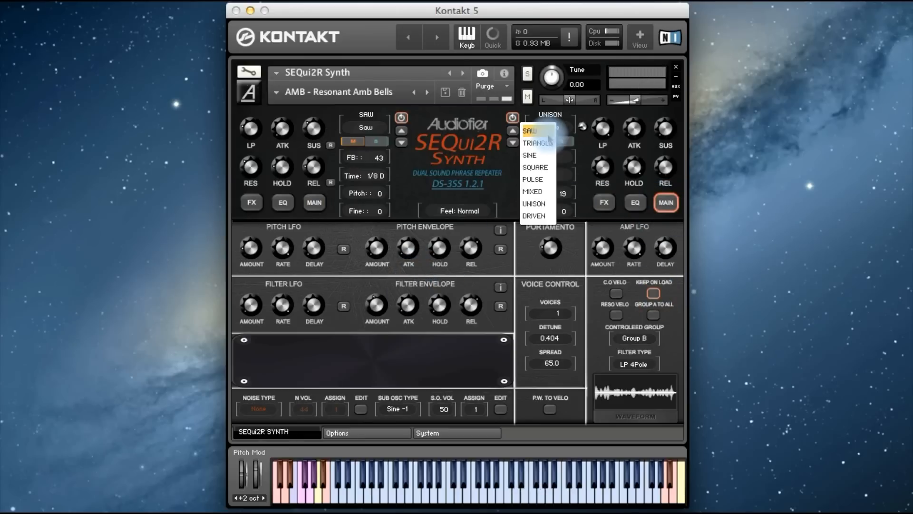
{"action": "left_click", "coordinate": [556, 142]}
{"action": "left_click", "coordinate": [551, 127]}
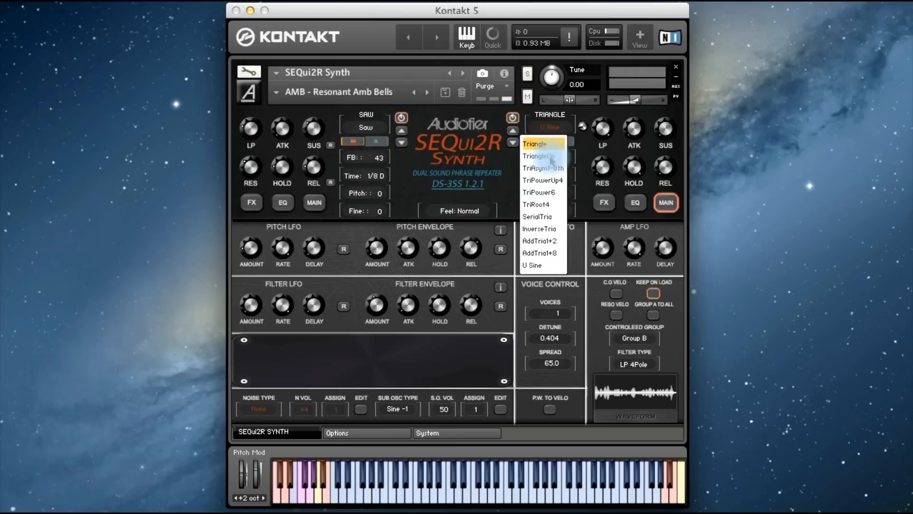
{"action": "left_click", "coordinate": [547, 198]}
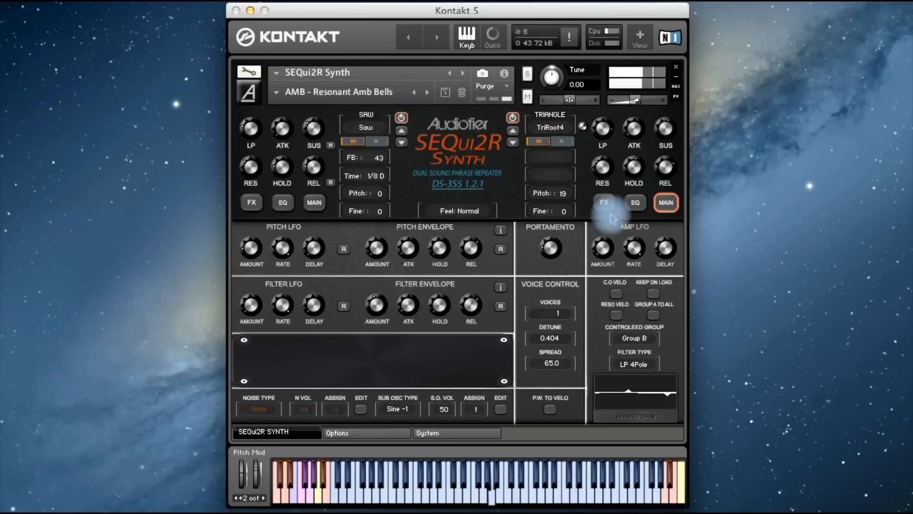
{"action": "left_click", "coordinate": [662, 202]}
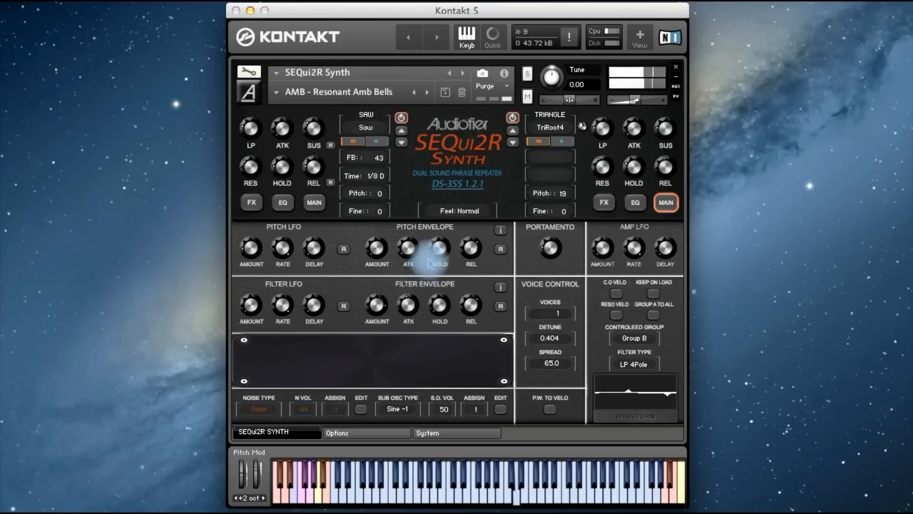
Set the sub-oscillator volume to 22, and adjust the hold and sustain on sound A's main edit page
{"action": "left_click_drag", "start_coordinate": [438, 404], "coordinate": [443, 423]}
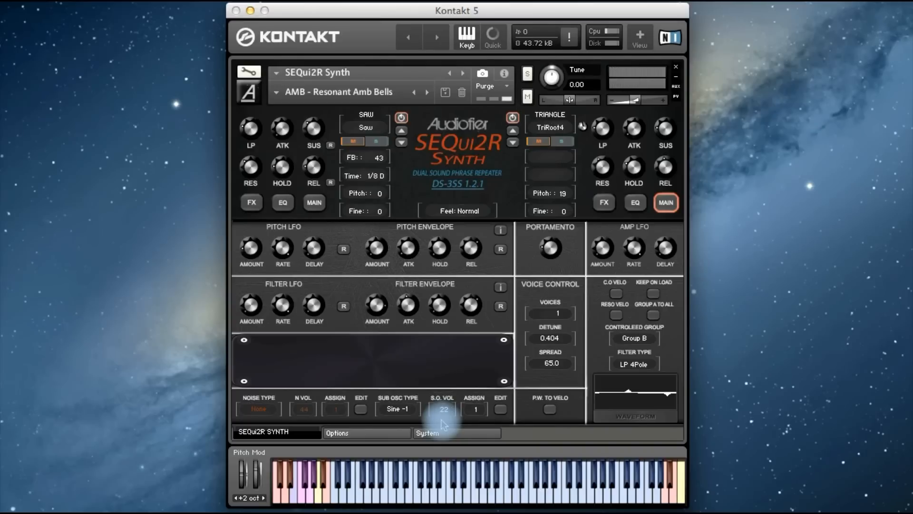
{"action": "left_click", "coordinate": [253, 209]}
{"action": "left_click", "coordinate": [313, 203]}
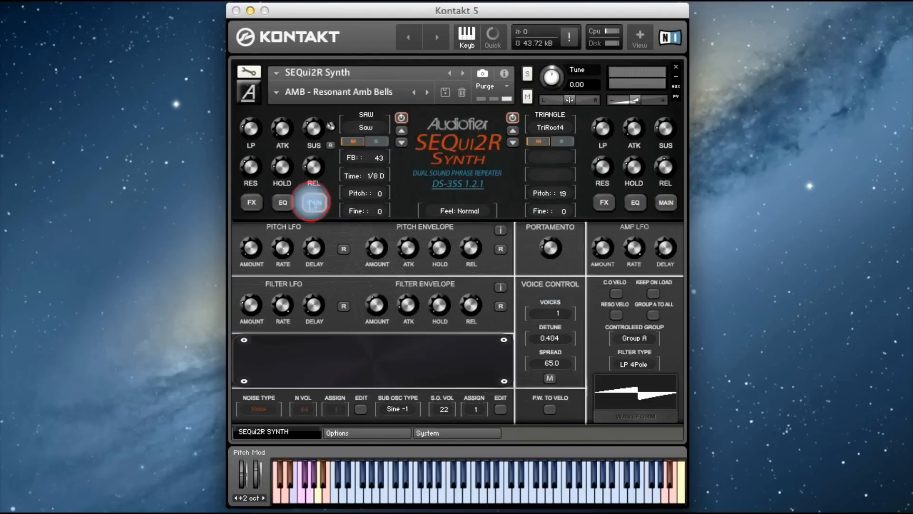
{"action": "left_click_drag", "start_coordinate": [281, 165], "coordinate": [288, 129]}
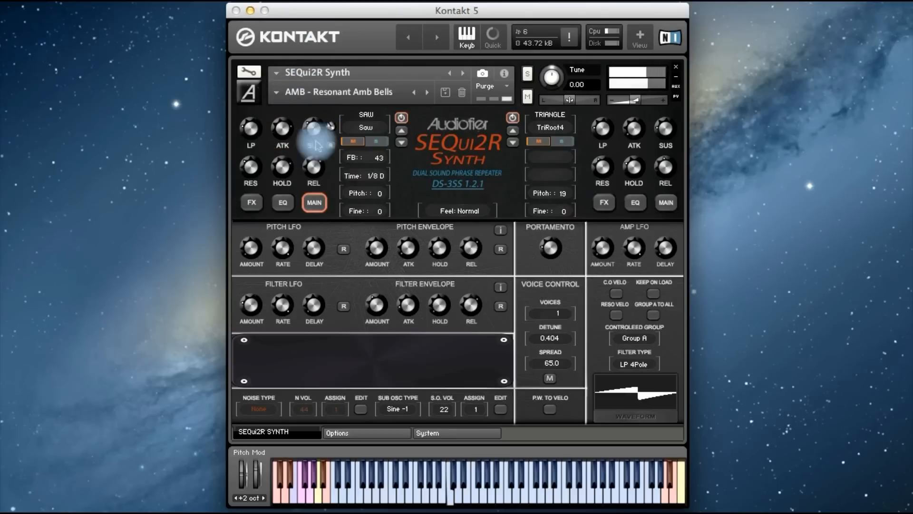
{"action": "left_click_drag", "start_coordinate": [314, 129], "coordinate": [316, 115]}
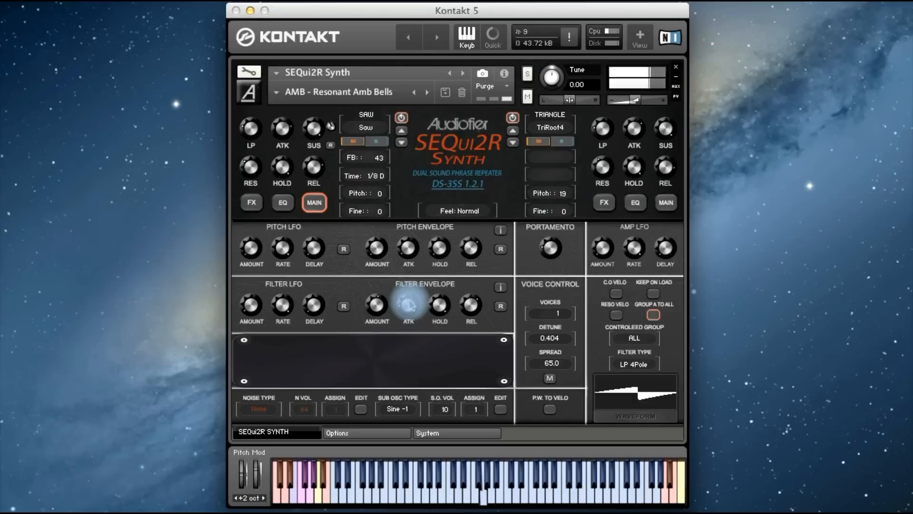
Check sound A's EQ page, return to its main edit page and set the number of voices to 6
{"action": "left_click", "coordinate": [282, 203]}
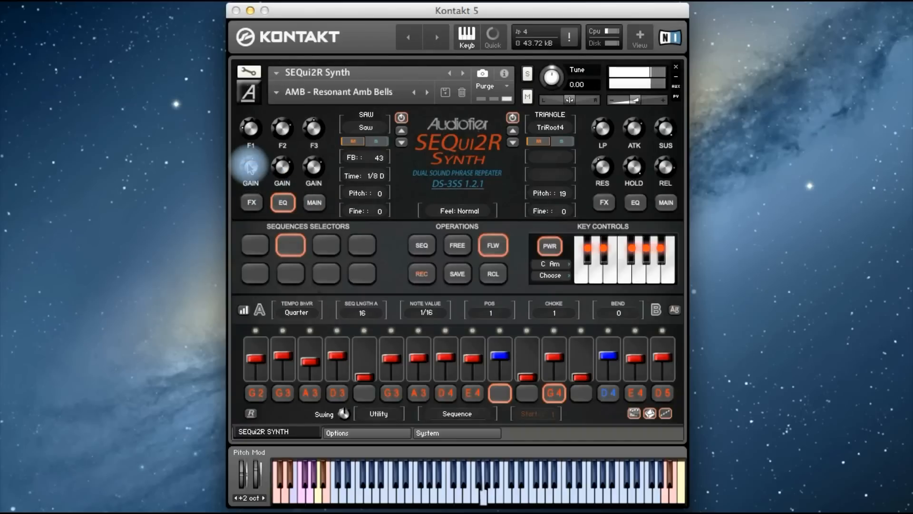
{"action": "left_click", "coordinate": [314, 203]}
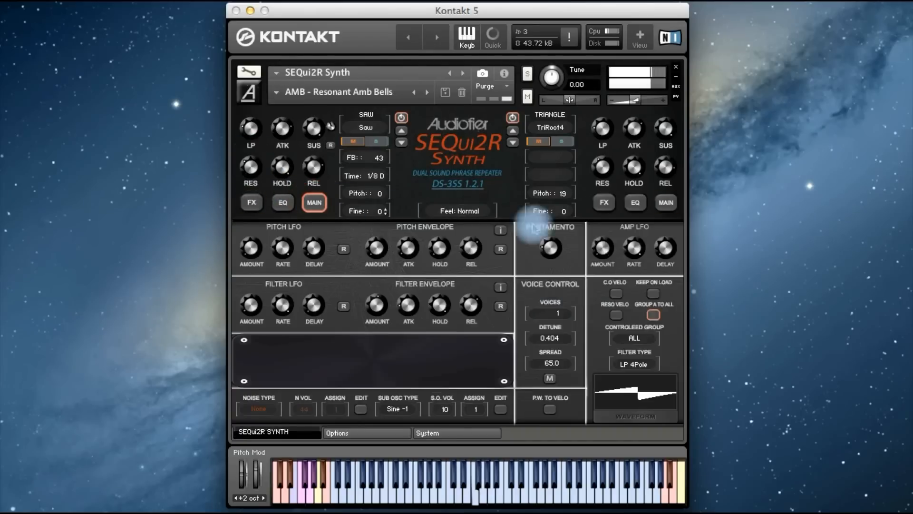
{"action": "left_click", "coordinate": [633, 253]}
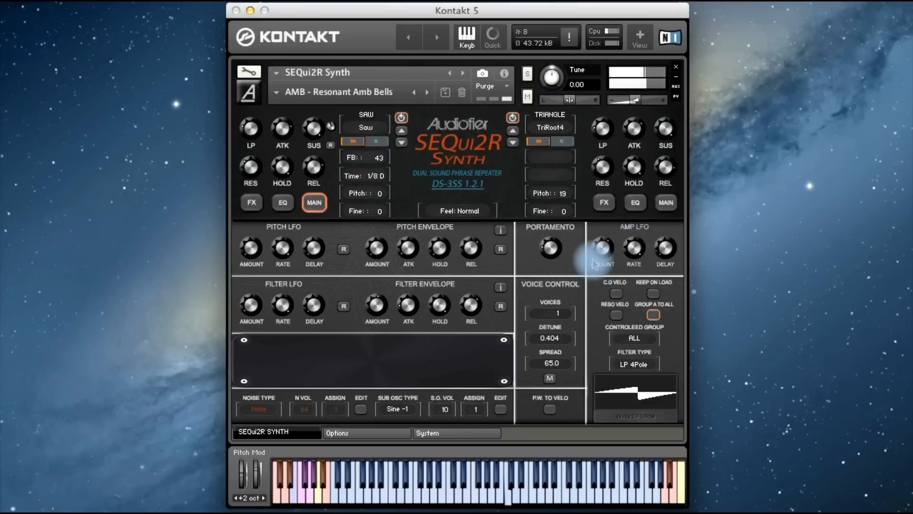
{"action": "left_click", "coordinate": [561, 312]}
{"action": "left_click_drag", "start_coordinate": [557, 295], "coordinate": [590, 178]}
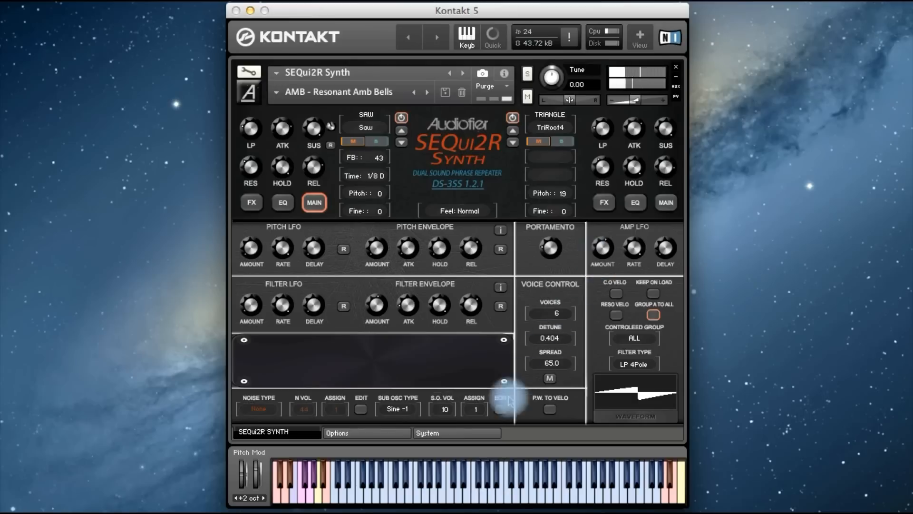
Set the sub-oscillator volume to 23 and adjust the attack of sounds A and B
{"action": "mouse_move", "coordinate": [440, 413]}
{"action": "left_mouse_down"}
{"action": "mouse_move", "coordinate": [447, 380]}
{"action": "mouse_move", "coordinate": [438, 387]}
{"action": "mouse_move", "coordinate": [445, 424]}
{"action": "left_mouse_up"}
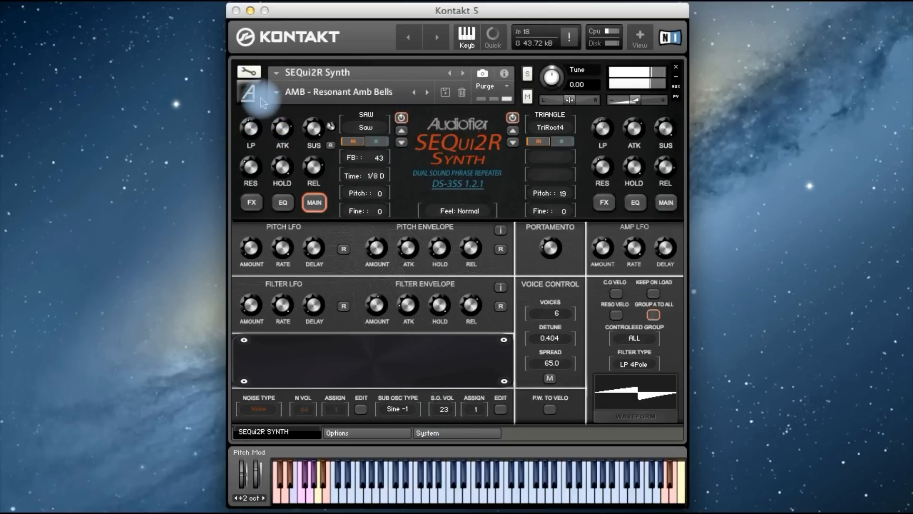
{"action": "left_click_drag", "start_coordinate": [286, 123], "coordinate": [227, 232]}
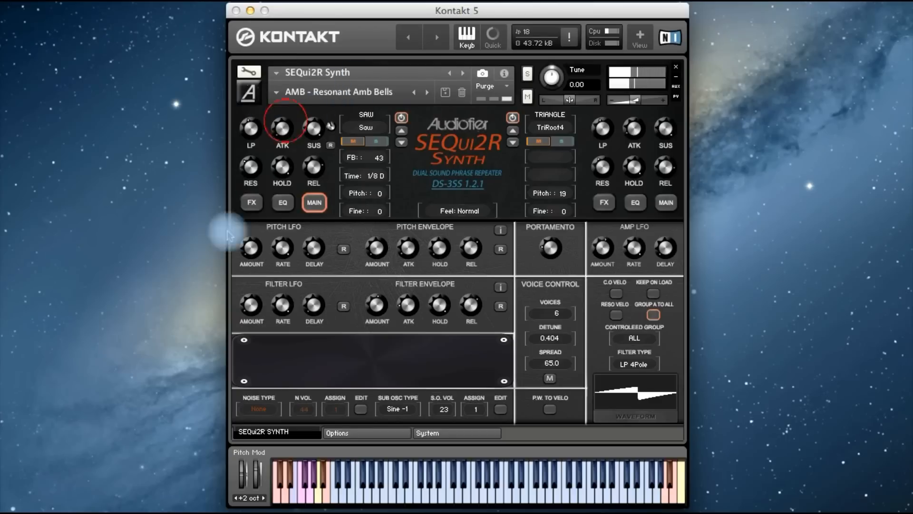
{"action": "left_click_drag", "start_coordinate": [634, 127], "coordinate": [589, 385]}
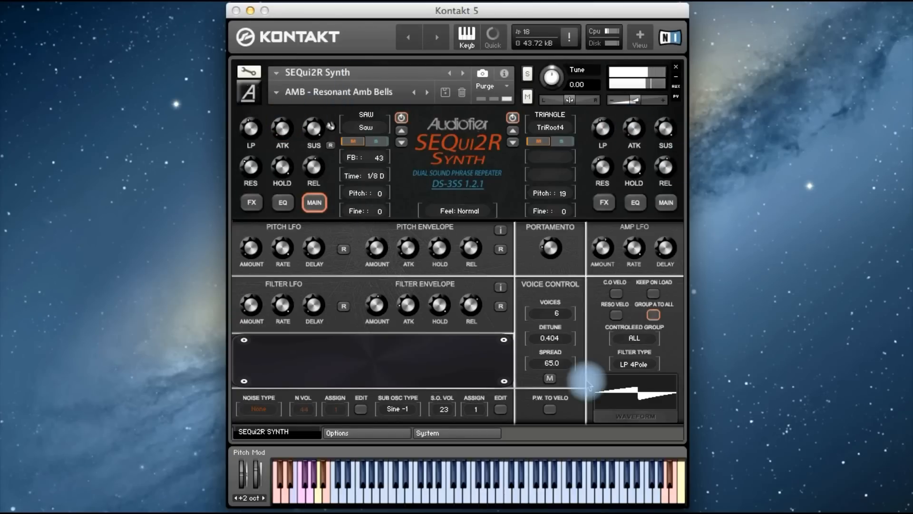
Reload the Cinematic preset AMB - Resonant Amb Bells
{"action": "left_click", "coordinate": [275, 92]}
{"action": "mouse_move", "coordinate": [288, 119]}
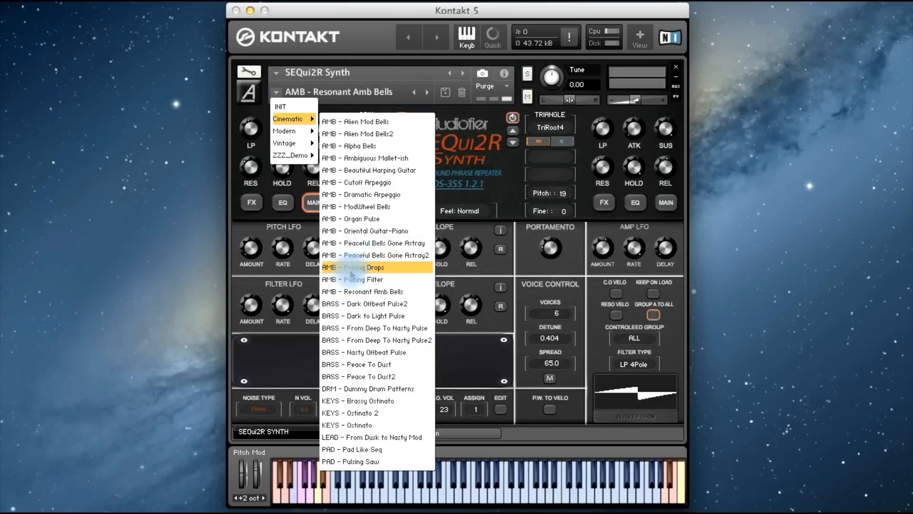
{"action": "left_click", "coordinate": [335, 291]}
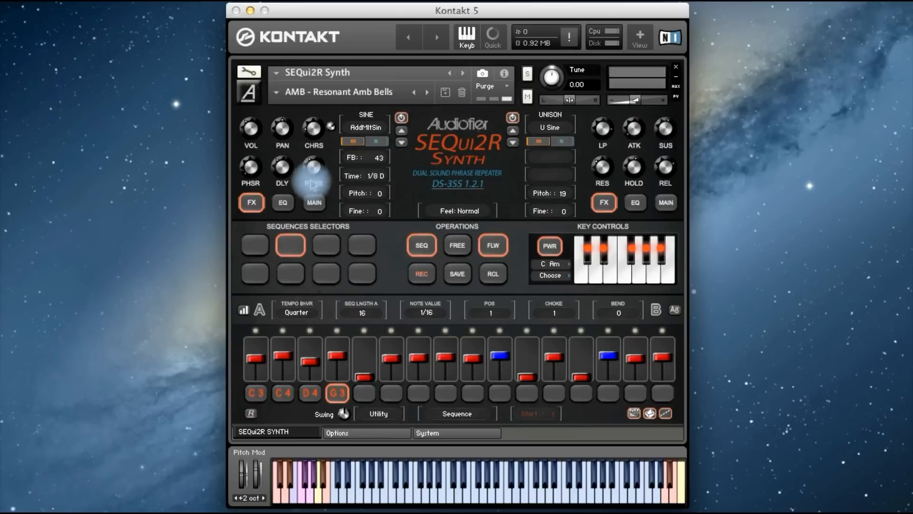
Change sound A's reverb type to Digi Rvrb and try its chorus effect
{"action": "left_click", "coordinate": [314, 166]}
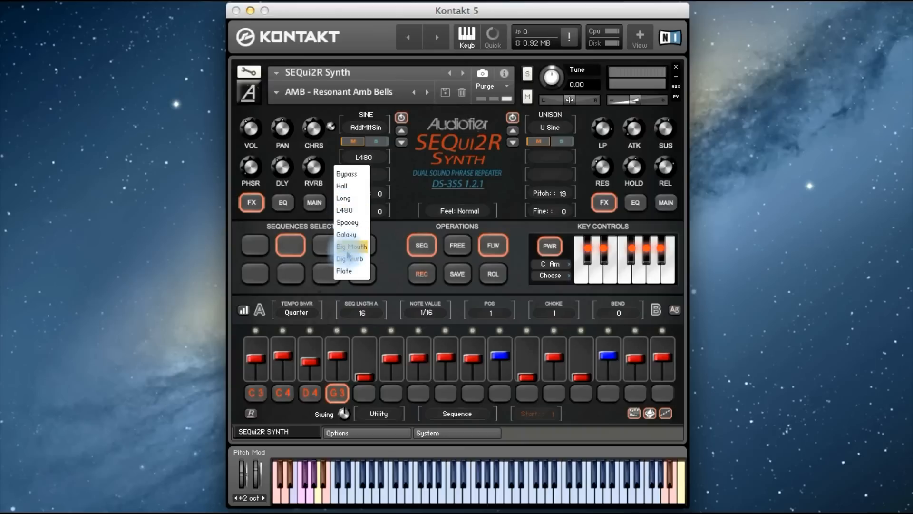
{"action": "left_click", "coordinate": [350, 211]}
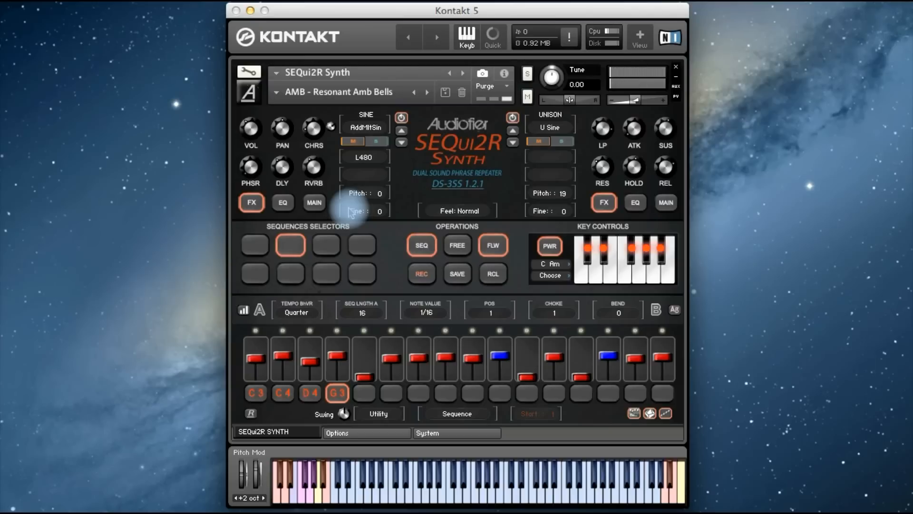
{"action": "left_click", "coordinate": [365, 158]}
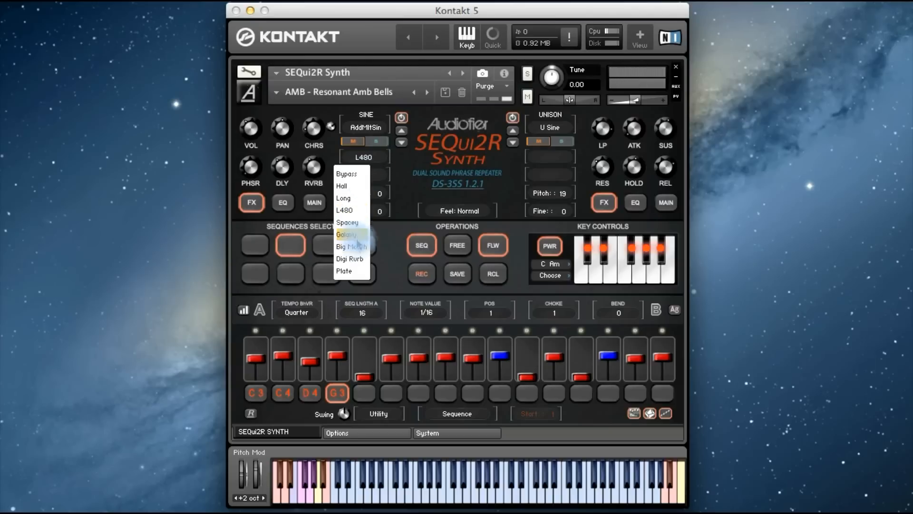
{"action": "left_click", "coordinate": [351, 259]}
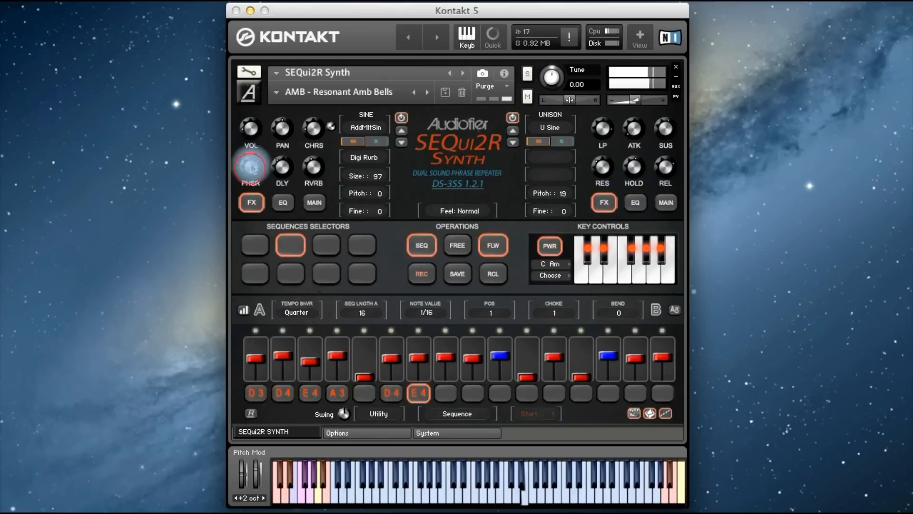
{"action": "left_click", "coordinate": [321, 133]}
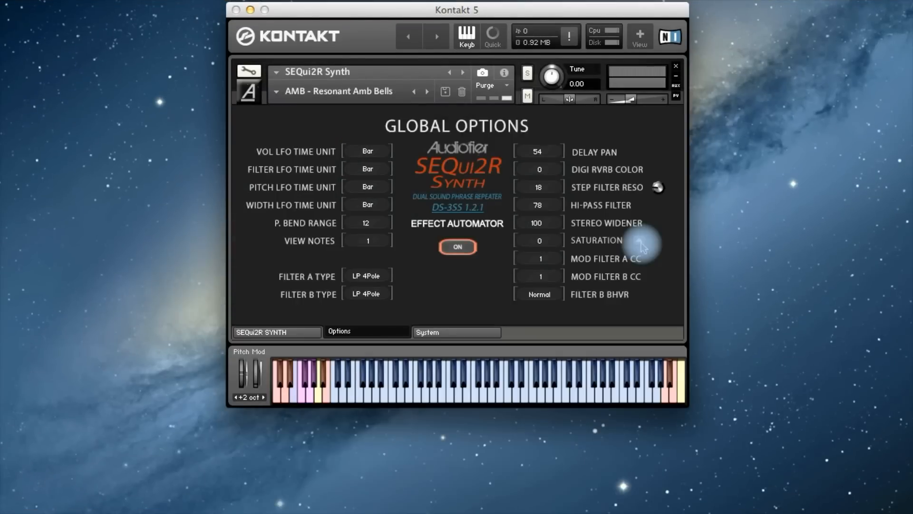
Switch the global insert effect to Cabinet with its amount at 62, and follow it with the Rotator
{"action": "left_click", "coordinate": [639, 241]}
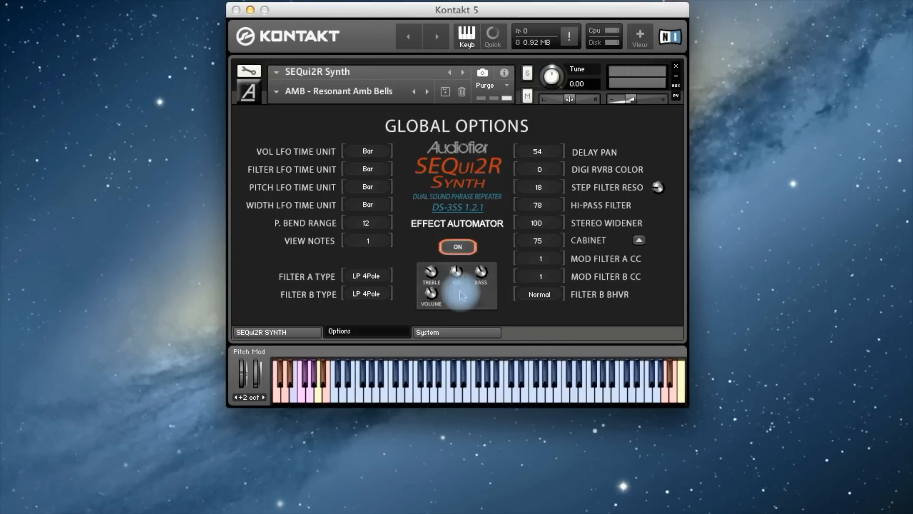
{"action": "left_click_drag", "start_coordinate": [538, 239], "coordinate": [535, 260]}
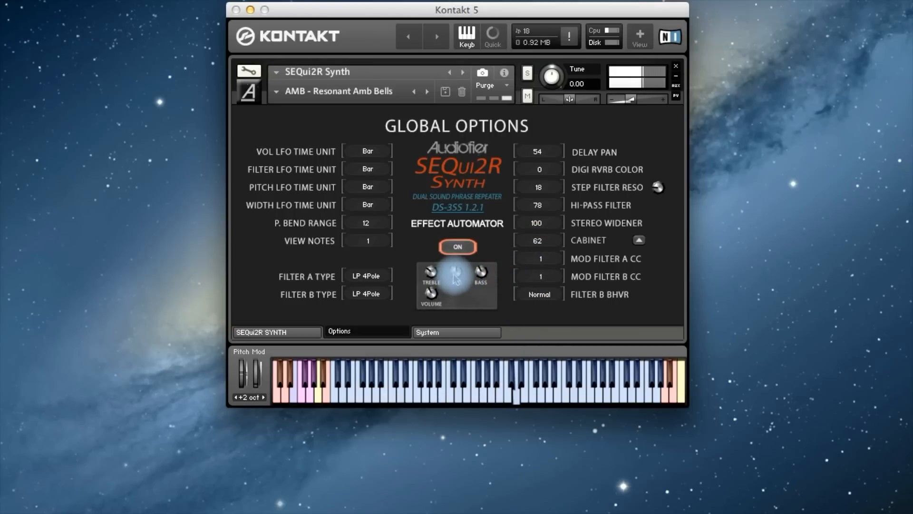
{"action": "left_click", "coordinate": [638, 241]}
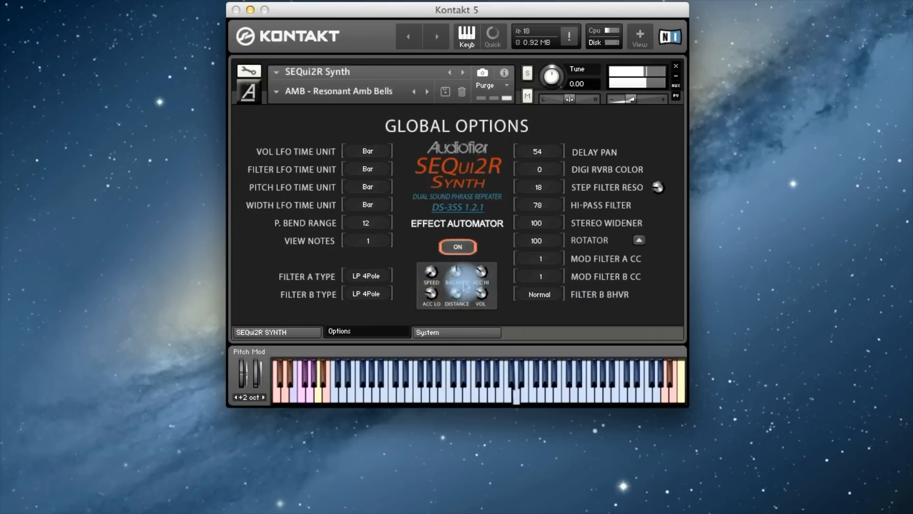
Switch the global insert effect to Flanger, adjust its depth and set its amount to 59 before moving to the next effect
{"action": "left_click", "coordinate": [640, 242]}
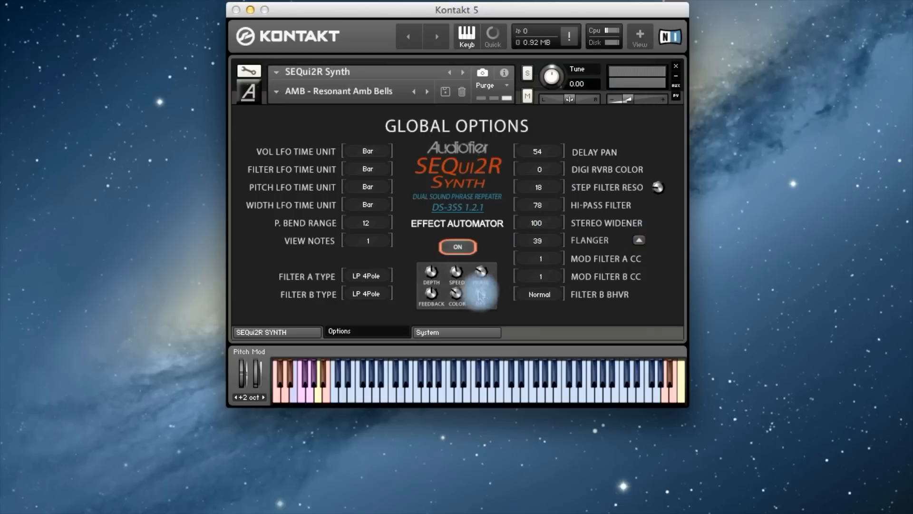
{"action": "left_click_drag", "start_coordinate": [429, 276], "coordinate": [444, 301]}
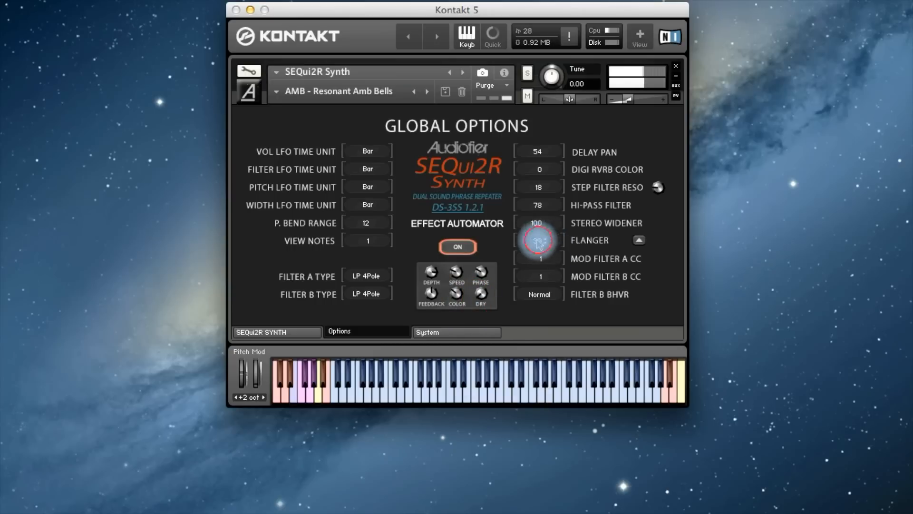
{"action": "left_click_drag", "start_coordinate": [534, 239], "coordinate": [542, 204]}
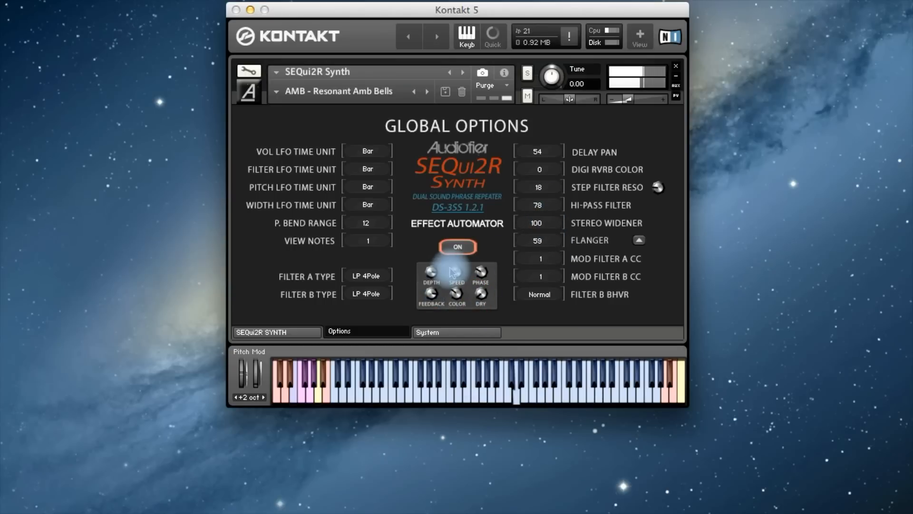
{"action": "left_click", "coordinate": [639, 241]}
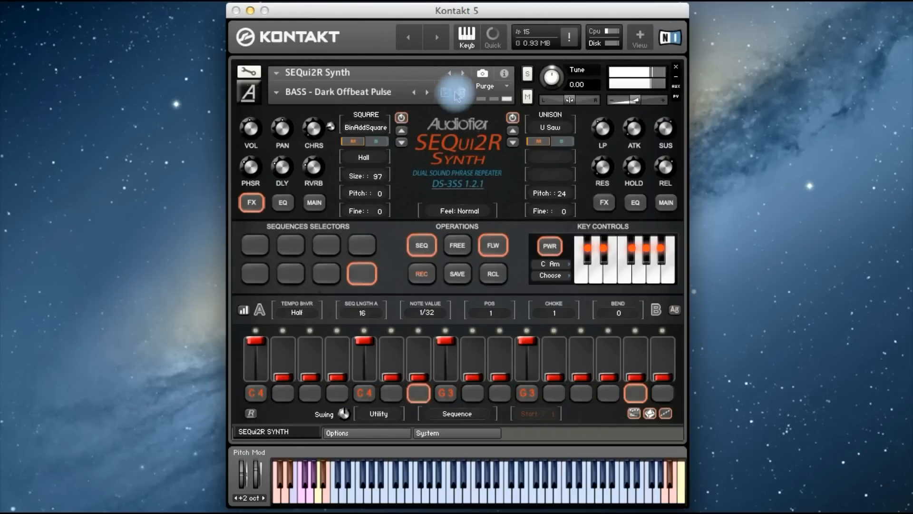
Load the BASS - Dirty Bass preset and display sound A's cutoff step table
{"action": "left_click", "coordinate": [427, 92]}
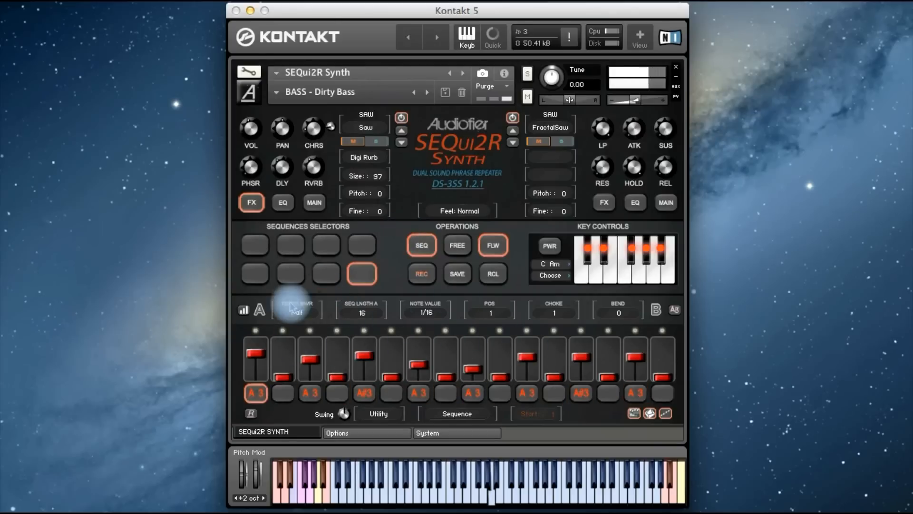
{"action": "left_click", "coordinate": [243, 310]}
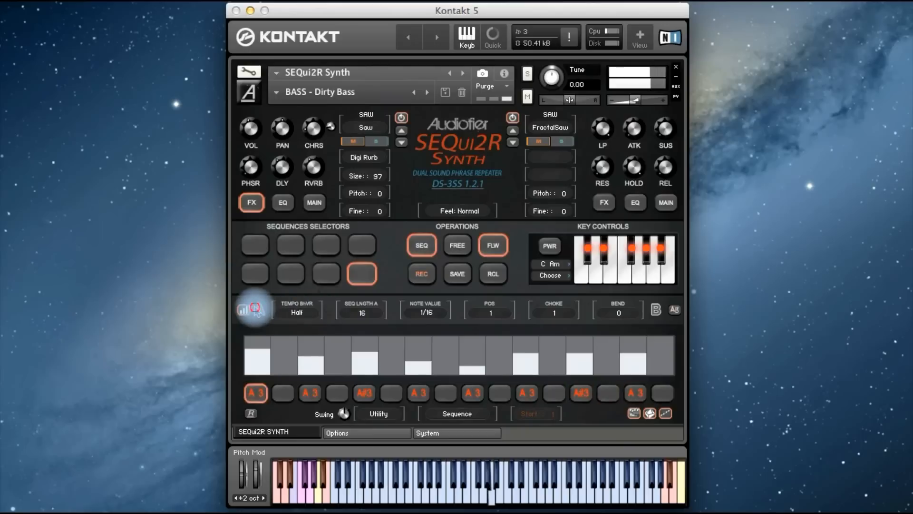
{"action": "left_click", "coordinate": [256, 309]}
{"action": "left_click", "coordinate": [422, 304]}
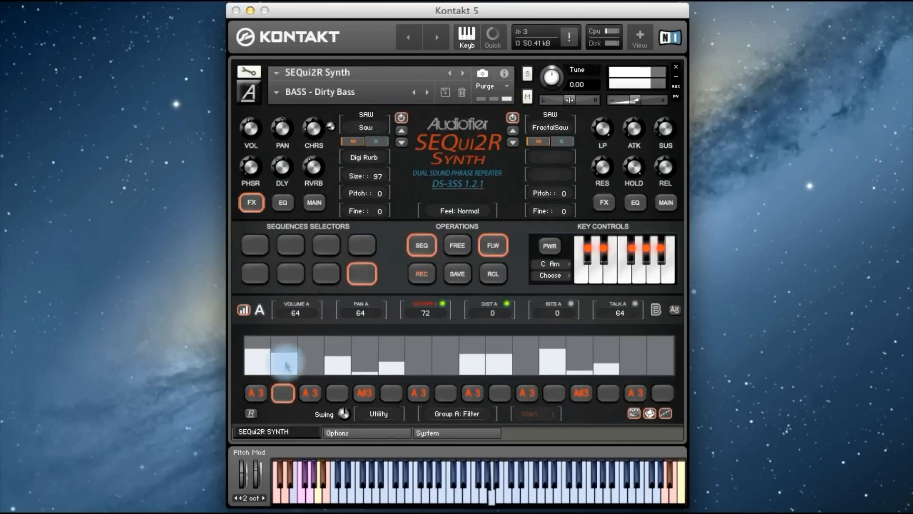
Redraw the per-step cutoff levels of sound A across the sequence
{"action": "mouse_move", "coordinate": [287, 366]}
{"action": "left_mouse_down"}
{"action": "mouse_move", "coordinate": [598, 347]}
{"action": "mouse_move", "coordinate": [638, 386]}
{"action": "left_mouse_up"}
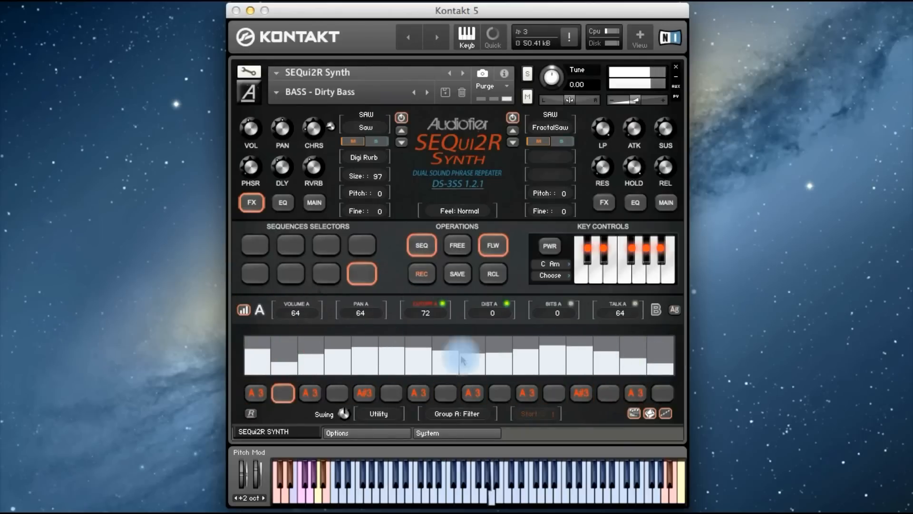
{"action": "mouse_move", "coordinate": [463, 360]}
{"action": "left_mouse_down"}
{"action": "mouse_move", "coordinate": [310, 366]}
{"action": "mouse_move", "coordinate": [362, 342]}
{"action": "mouse_move", "coordinate": [498, 363]}
{"action": "mouse_move", "coordinate": [665, 328]}
{"action": "left_mouse_up"}
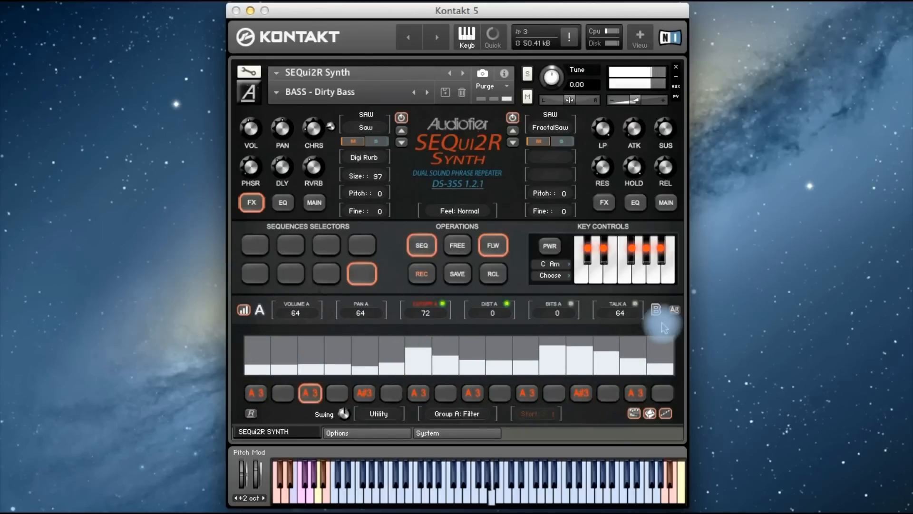
{"action": "left_click", "coordinate": [673, 309]}
{"action": "mouse_move", "coordinate": [594, 352]}
{"action": "left_mouse_down"}
{"action": "mouse_move", "coordinate": [524, 370]}
{"action": "mouse_move", "coordinate": [459, 351]}
{"action": "mouse_move", "coordinate": [604, 359]}
{"action": "left_mouse_up"}
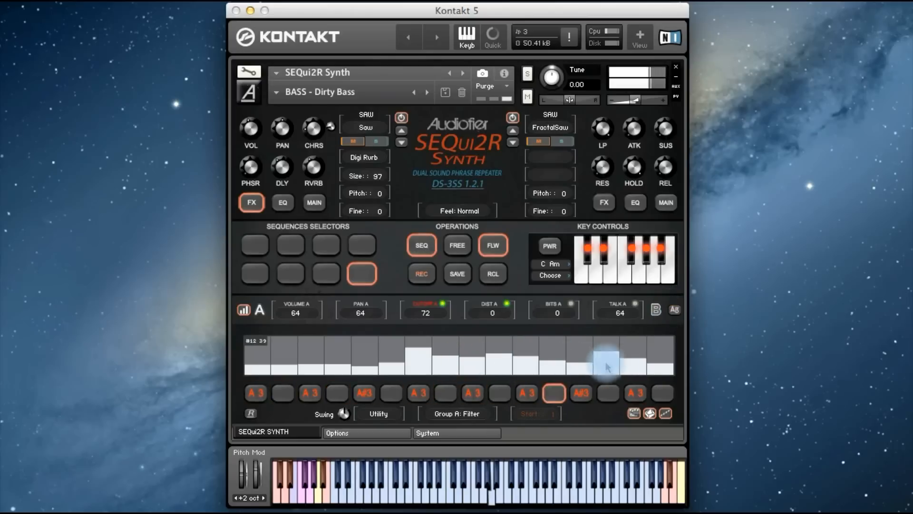
Display sound A's distortion step table, draw levels that dip after the first step and rise to maximum at the last, and save the sequence
{"action": "left_click", "coordinate": [507, 303]}
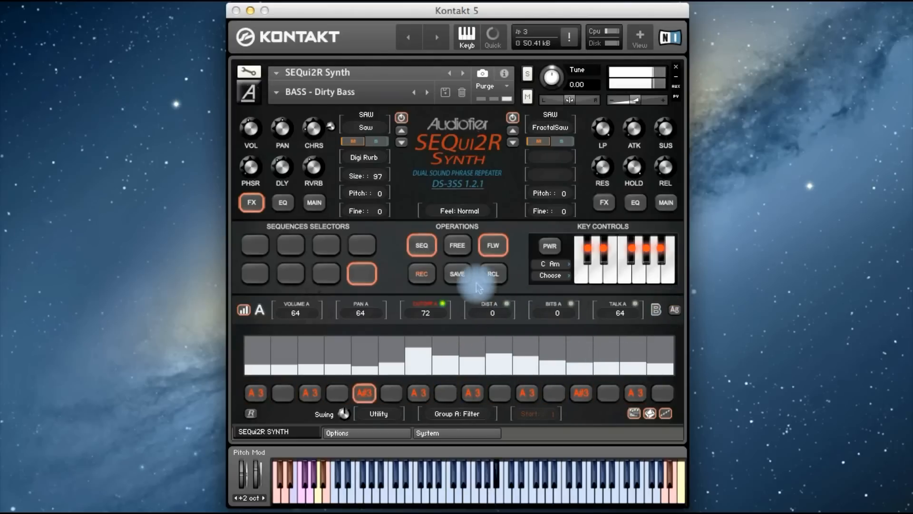
{"action": "left_click", "coordinate": [490, 304]}
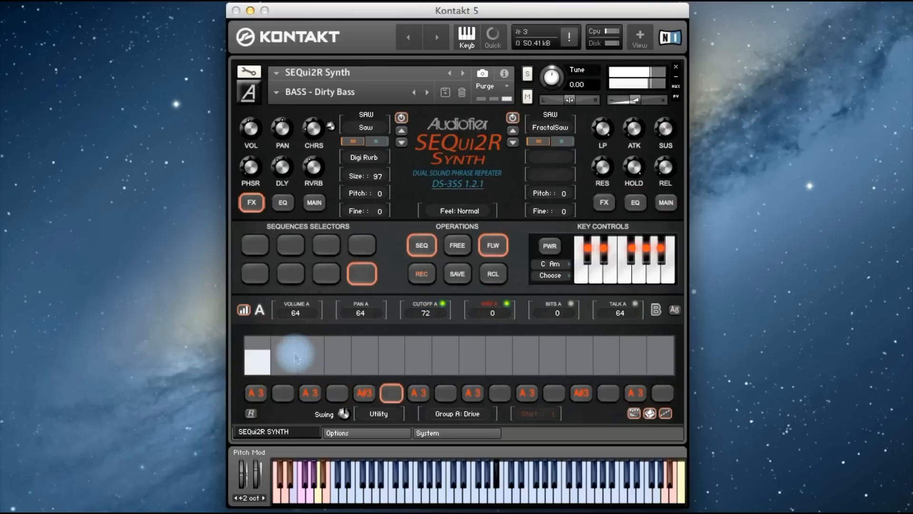
{"action": "left_click_drag", "start_coordinate": [294, 357], "coordinate": [658, 337]}
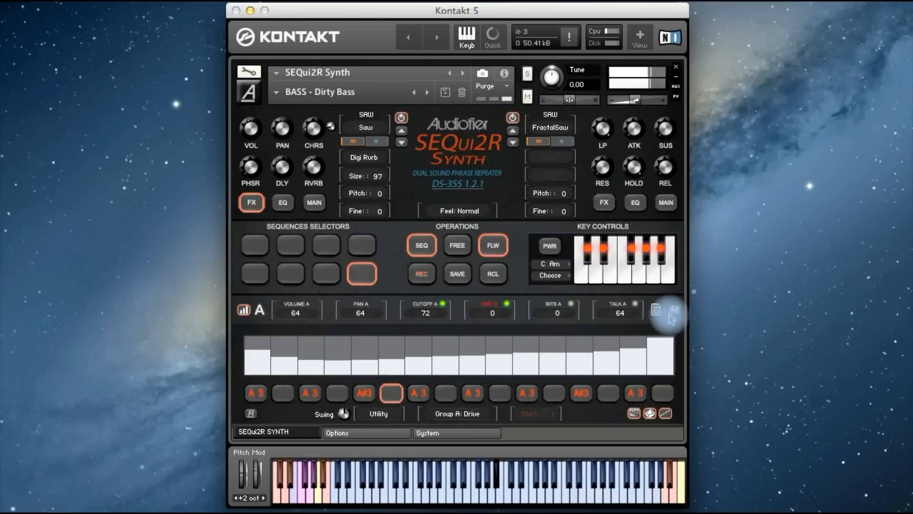
{"action": "left_click", "coordinate": [457, 274]}
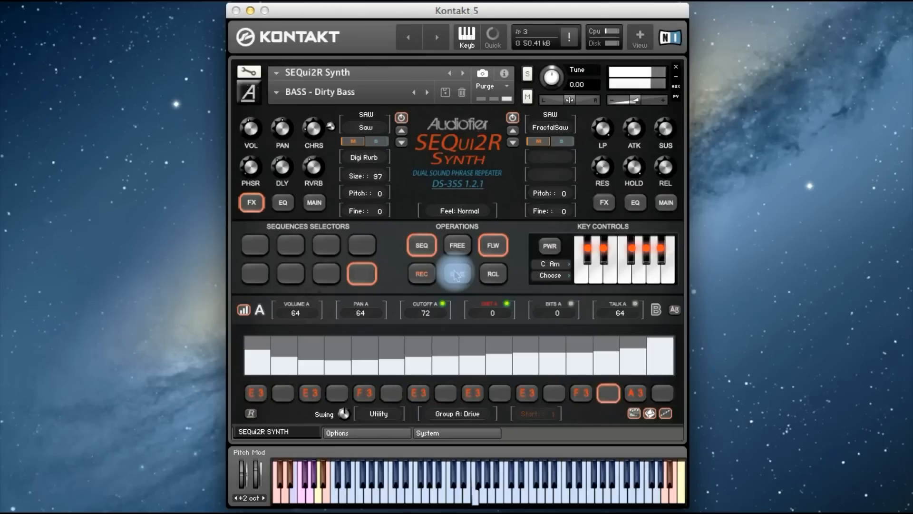
Return to the sequence's step sliders and, with Free mode enabled, set steps 11, 13 and 15 to F4, A4 and G4
{"action": "left_click", "coordinate": [244, 310]}
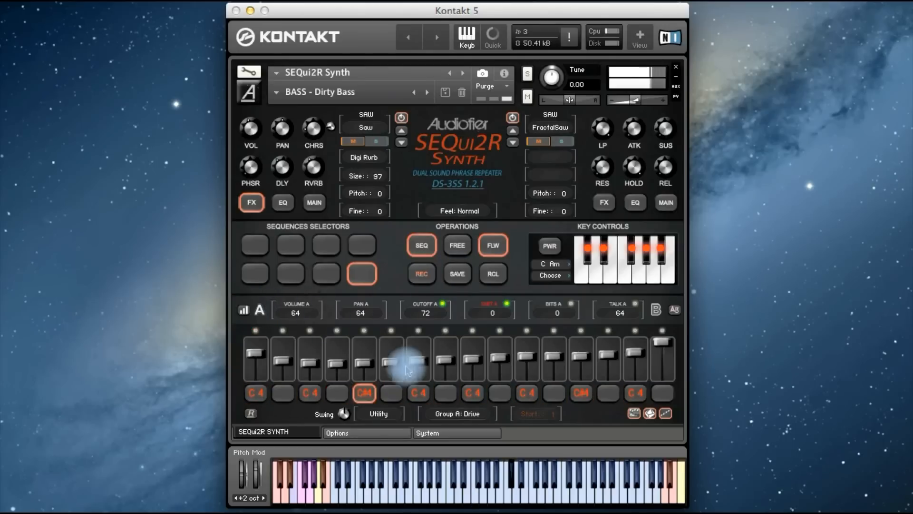
{"action": "left_click", "coordinate": [259, 310]}
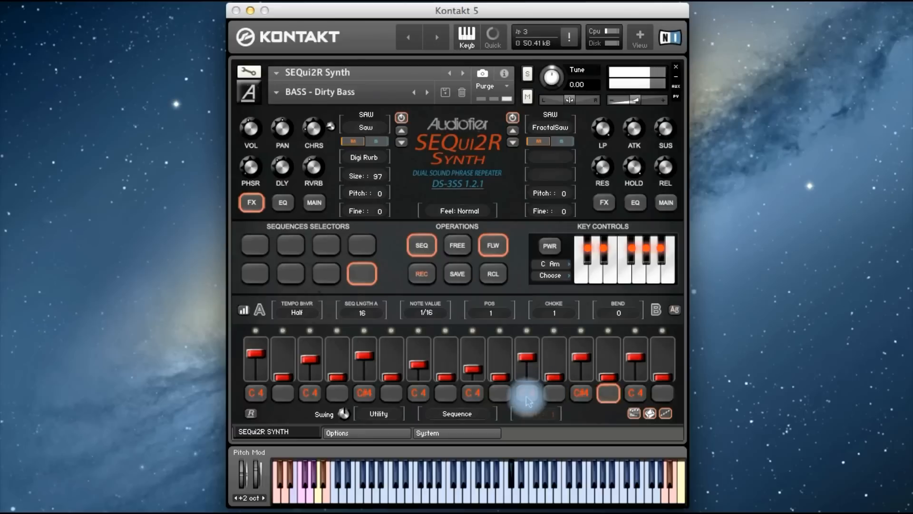
{"action": "left_click_drag", "start_coordinate": [526, 395], "coordinate": [540, 361]}
{"action": "left_click", "coordinate": [458, 248]}
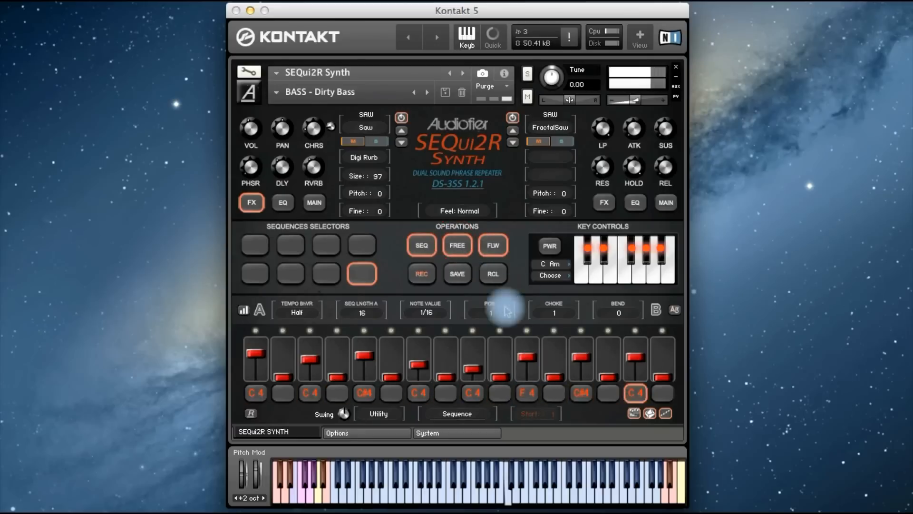
{"action": "left_click", "coordinate": [578, 390]}
{"action": "left_click_drag", "start_coordinate": [577, 390], "coordinate": [593, 332]}
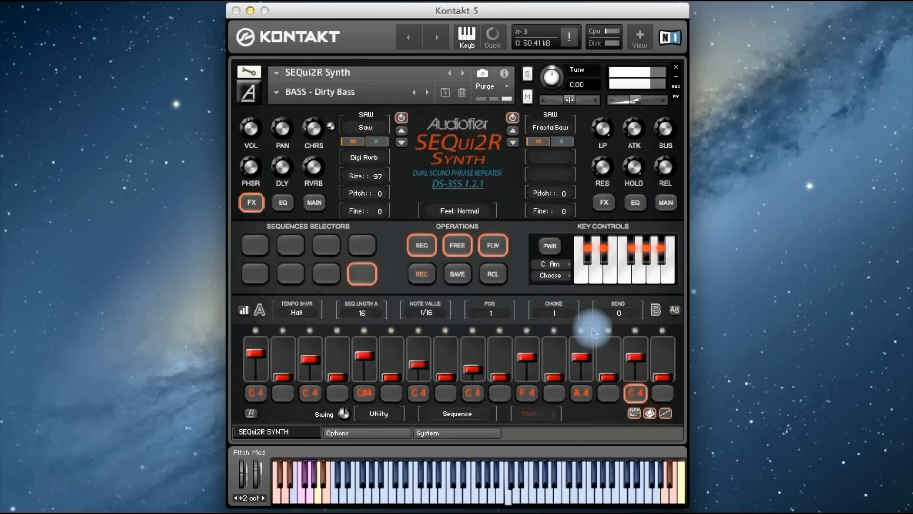
{"action": "left_click_drag", "start_coordinate": [636, 393], "coordinate": [648, 338]}
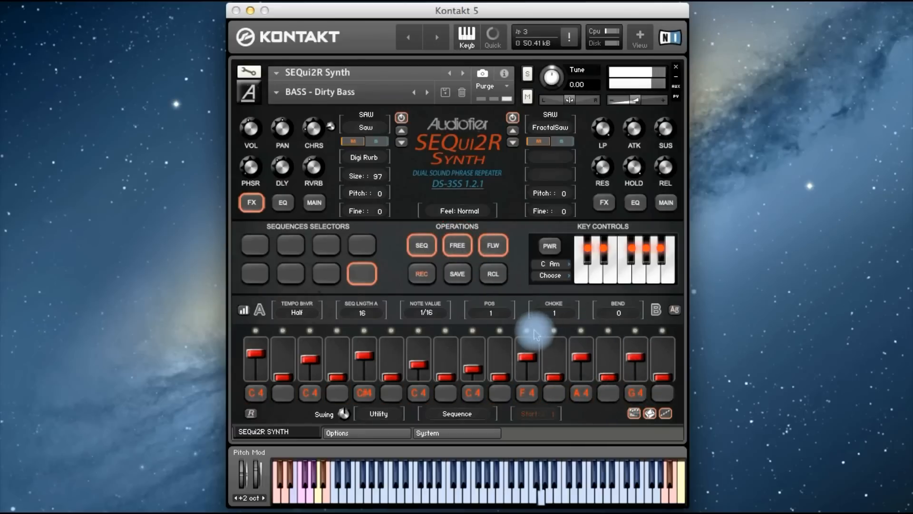
Constrain the sequence to the F# D#m key preset and enable note randomization on steps 11, 13 and 15
{"action": "left_click", "coordinate": [550, 265]}
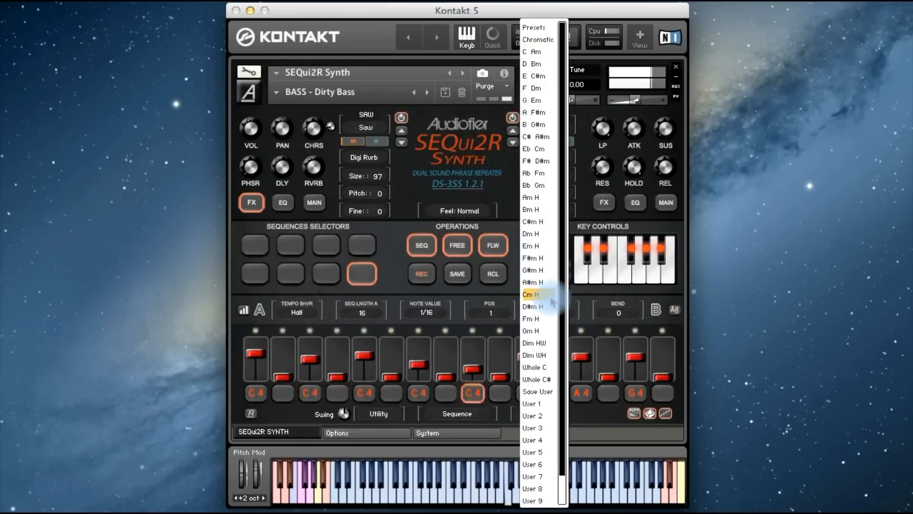
{"action": "left_click", "coordinate": [542, 162]}
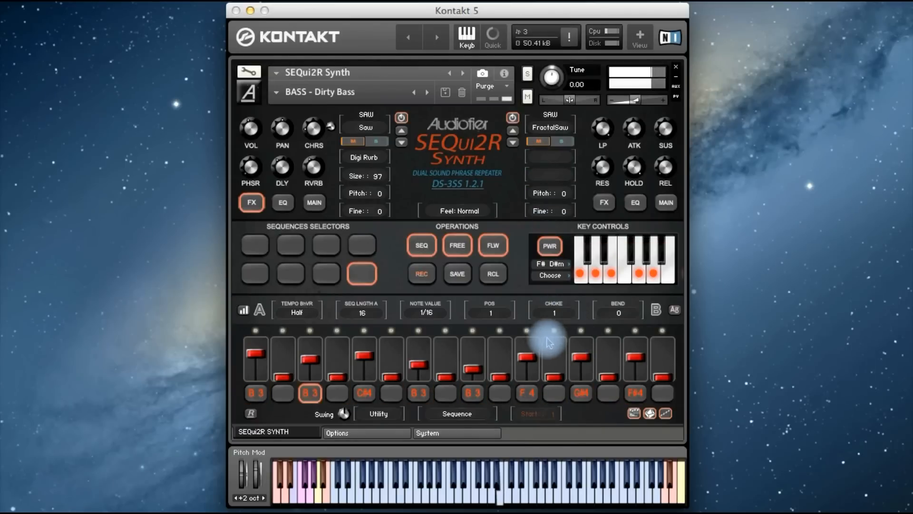
{"action": "left_click", "coordinate": [526, 330]}
{"action": "left_click", "coordinate": [636, 349]}
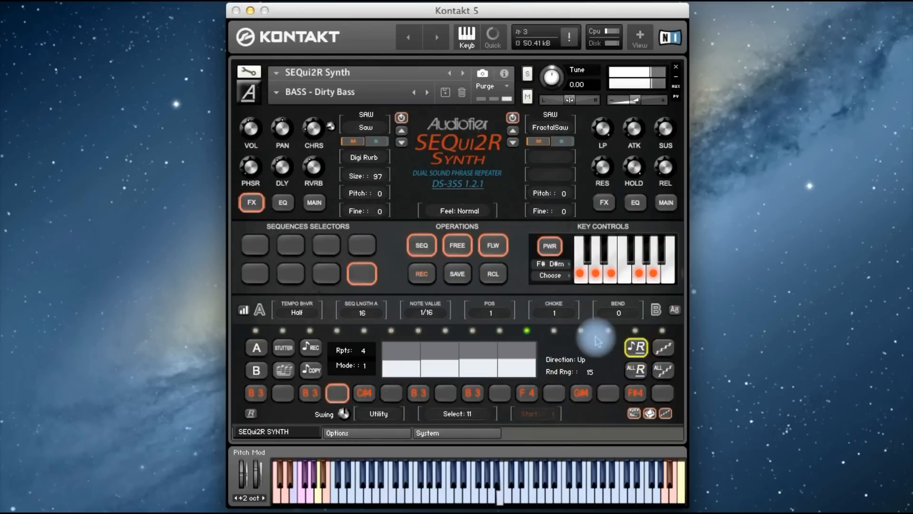
{"action": "left_click", "coordinate": [581, 330]}
{"action": "left_click", "coordinate": [632, 344]}
{"action": "left_click", "coordinate": [635, 330]}
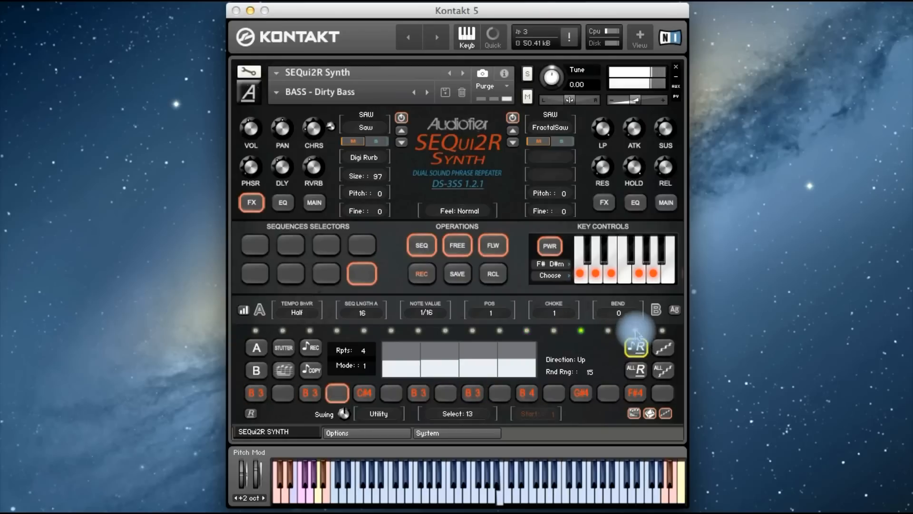
{"action": "left_click", "coordinate": [635, 347]}
Turn off Free mode, enable the ALL staircase note option for the sequence, and activate Save
{"action": "left_click", "coordinate": [457, 274]}
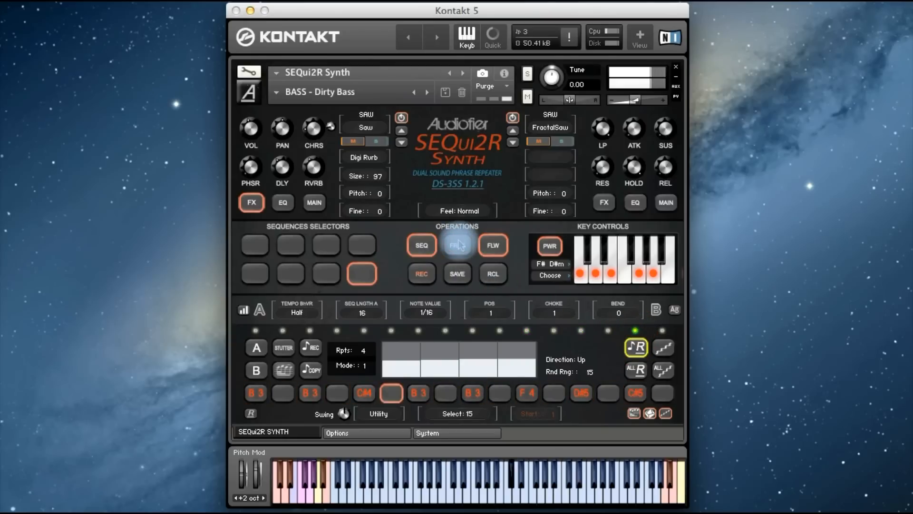
{"action": "left_click", "coordinate": [664, 414]}
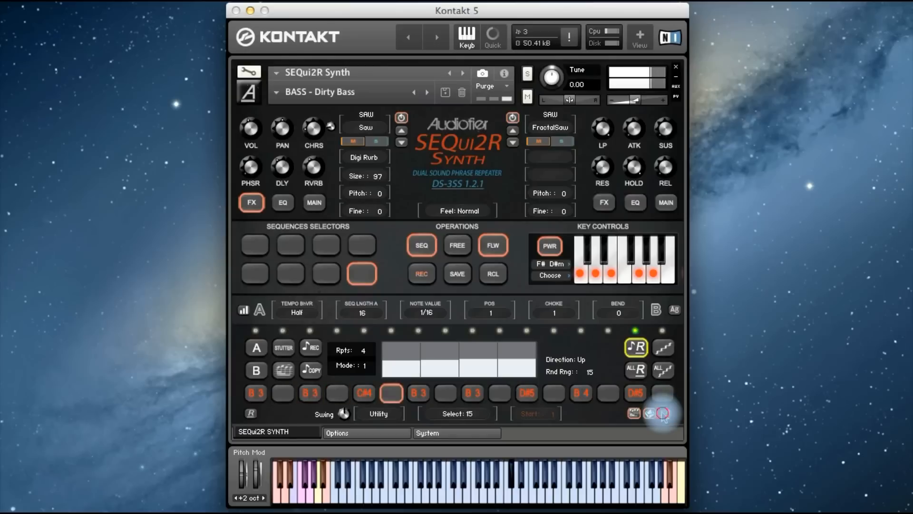
{"action": "left_click", "coordinate": [664, 371]}
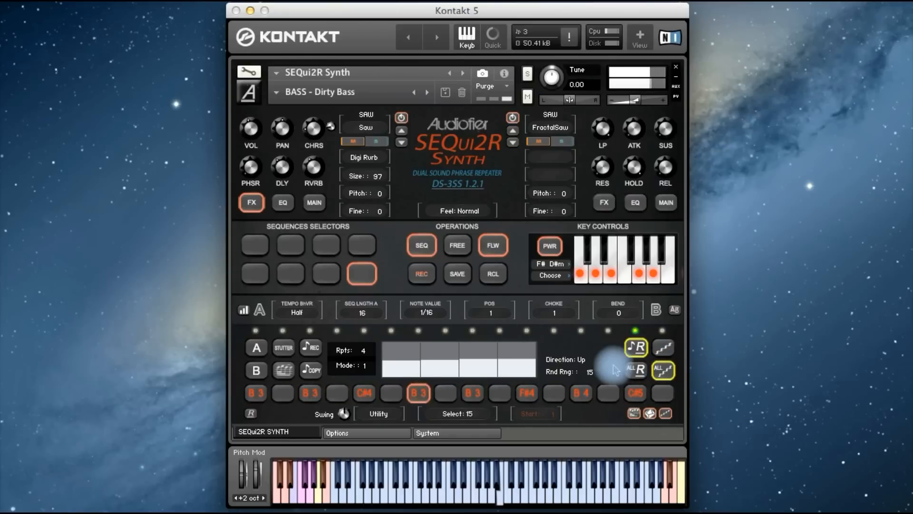
{"action": "left_click", "coordinate": [457, 274]}
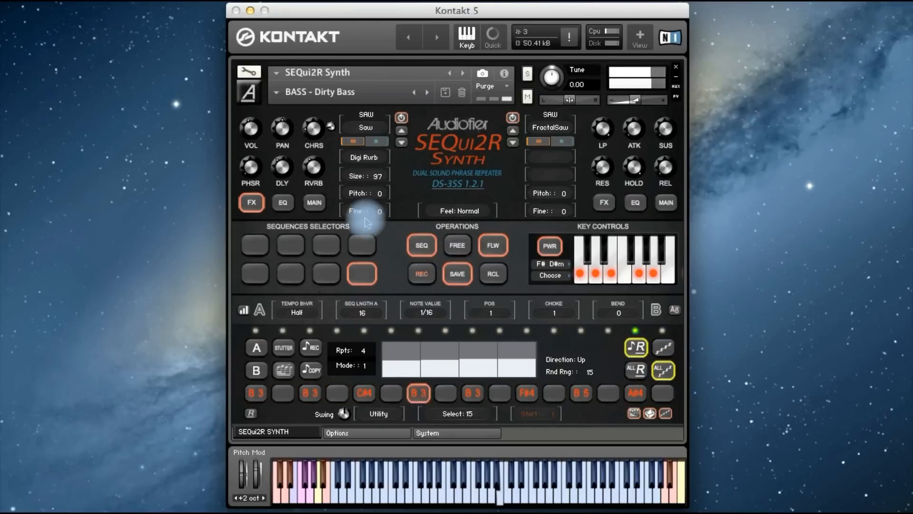
View sound A's main settings, return to its effects controls, and select the sixth sequence
{"action": "left_click", "coordinate": [314, 203]}
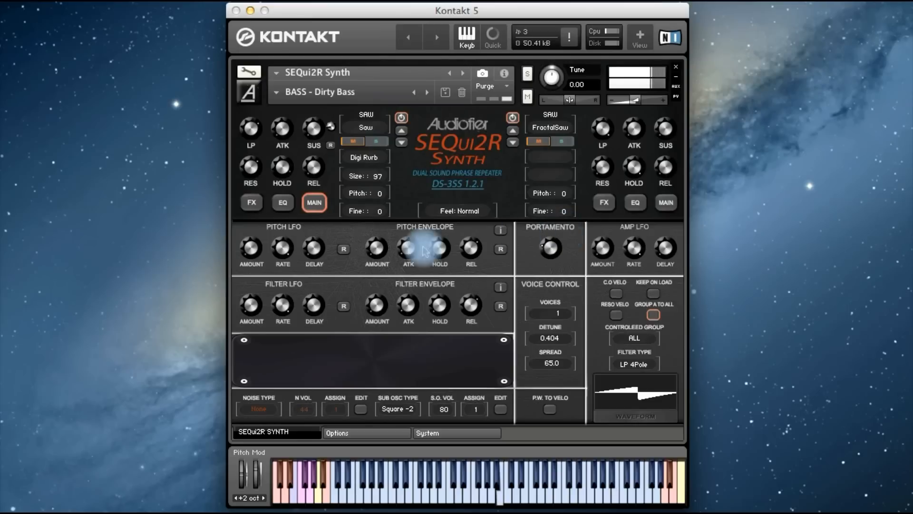
{"action": "left_click", "coordinate": [251, 202]}
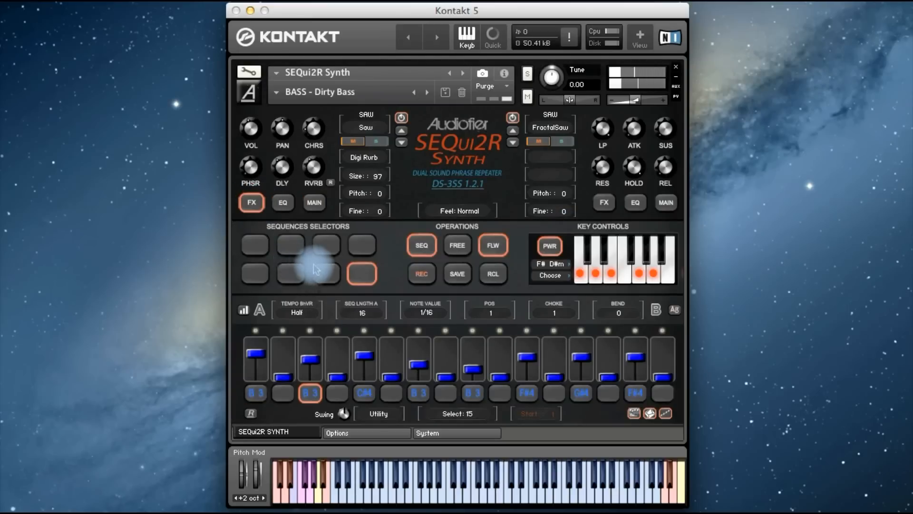
{"action": "left_click", "coordinate": [293, 273]}
Load the KEY - Staccato Saws preset, followed by the KEY - Syncopated Saws preset from the Modern category
{"action": "left_click", "coordinate": [276, 93]}
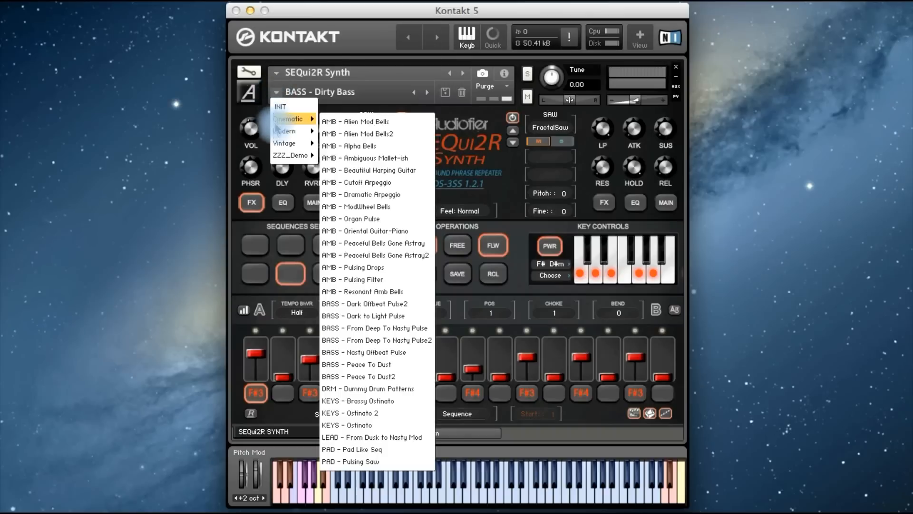
{"action": "mouse_move", "coordinate": [288, 130]}
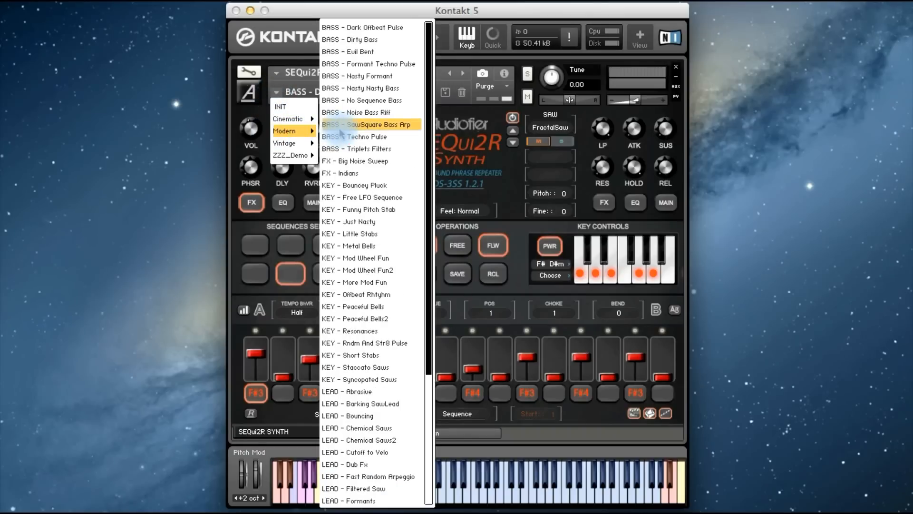
{"action": "left_click", "coordinate": [362, 76]}
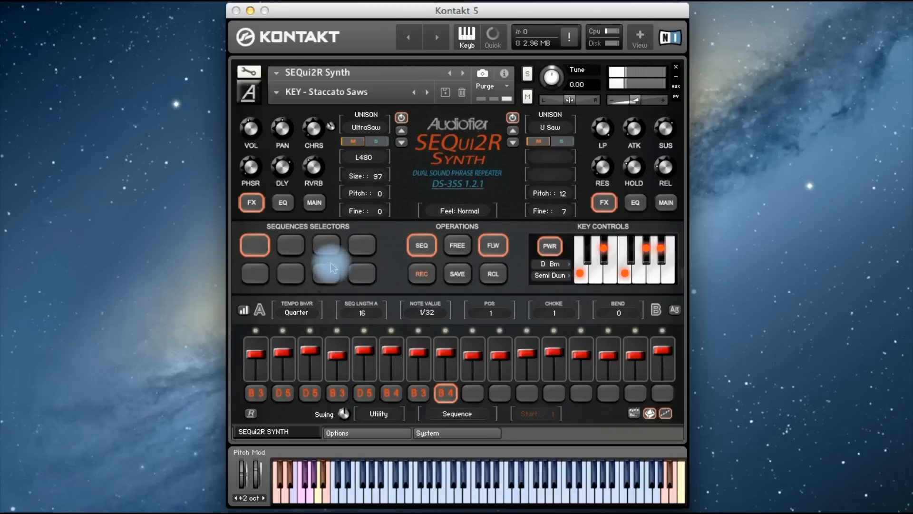
{"action": "left_click", "coordinate": [276, 91]}
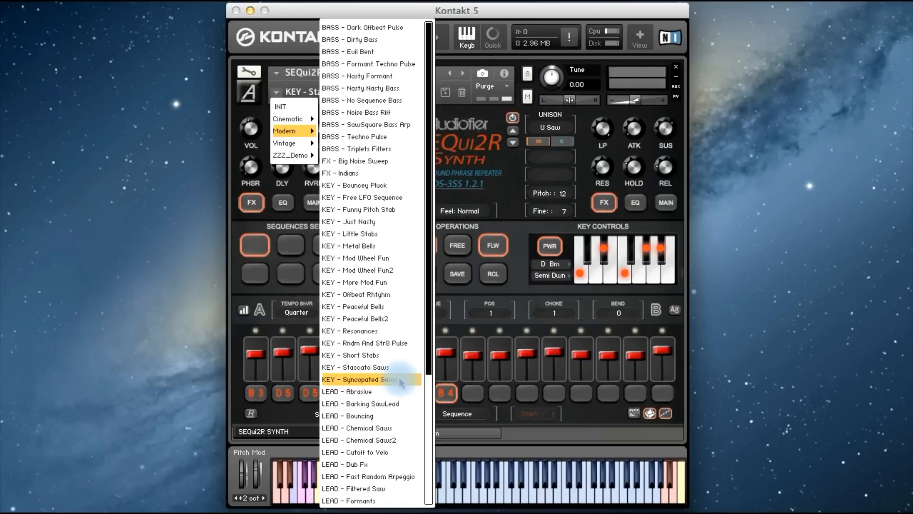
{"action": "left_click", "coordinate": [400, 379]}
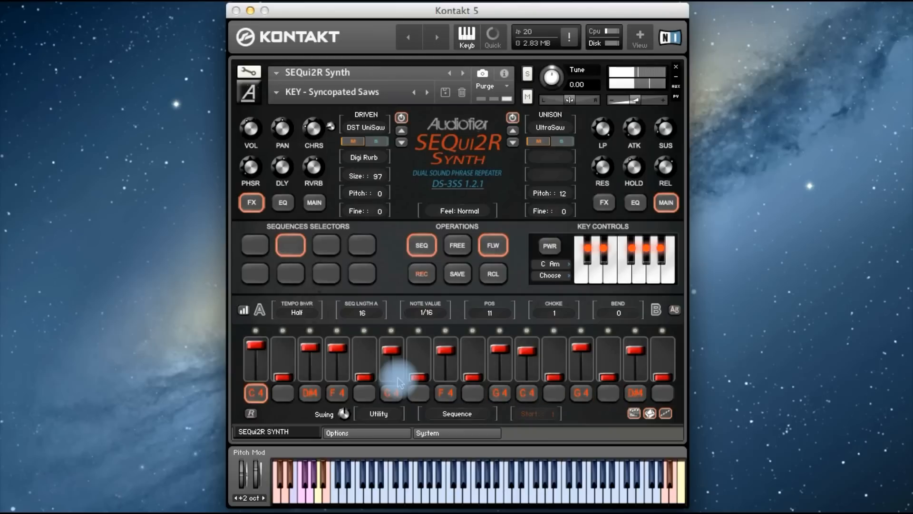
Load the AMB - Cutoff Arpeggio preset, followed by the BASS - Simple Bass Seq preset
{"action": "left_click", "coordinate": [276, 92]}
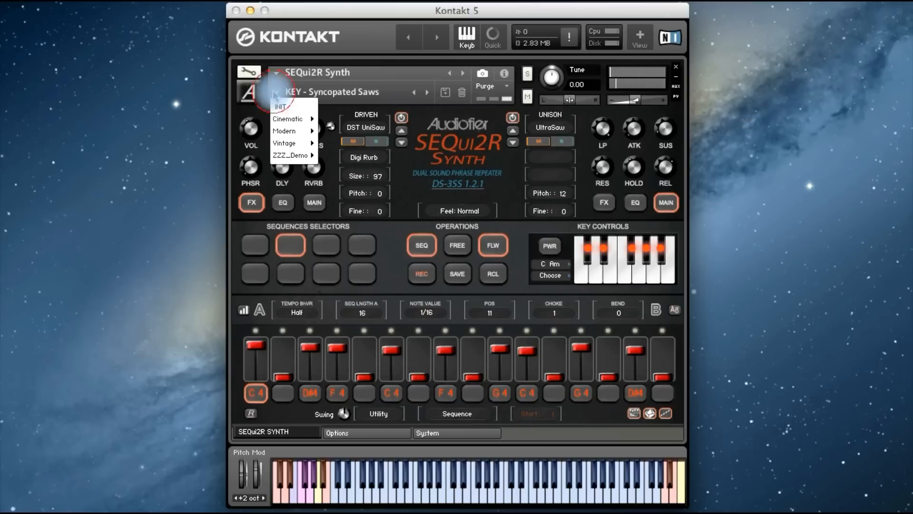
{"action": "left_click", "coordinate": [355, 185]}
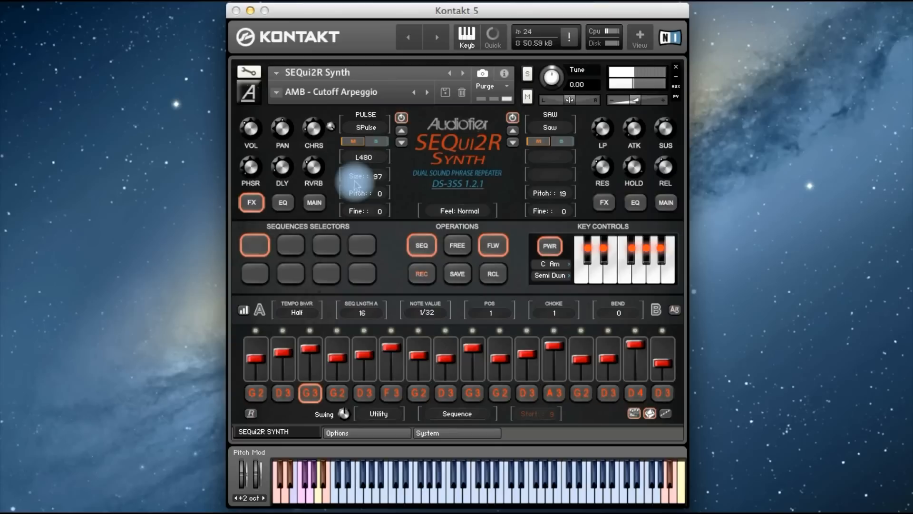
{"action": "left_click", "coordinate": [276, 93]}
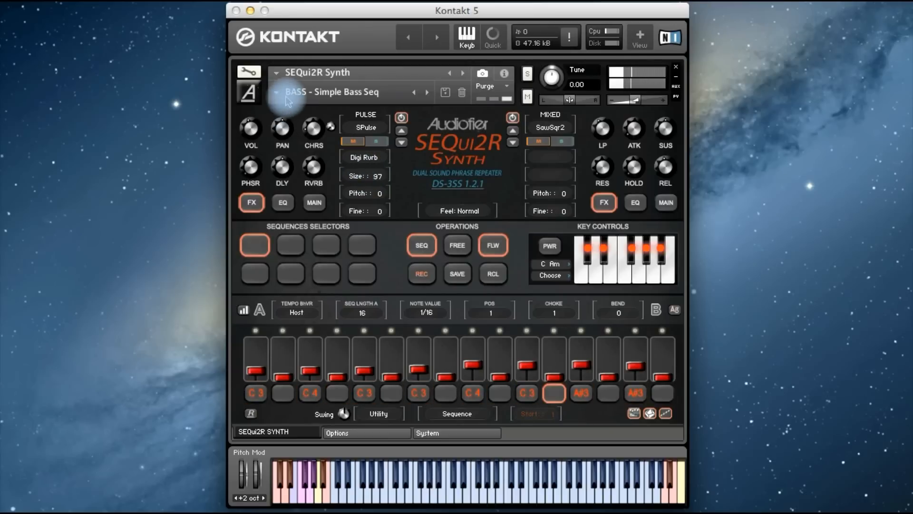
Load the AMB - Alpha Bells preset and switch through sequences 2, 3, 4 and 8, using the recall function along the way
{"action": "left_click", "coordinate": [279, 92]}
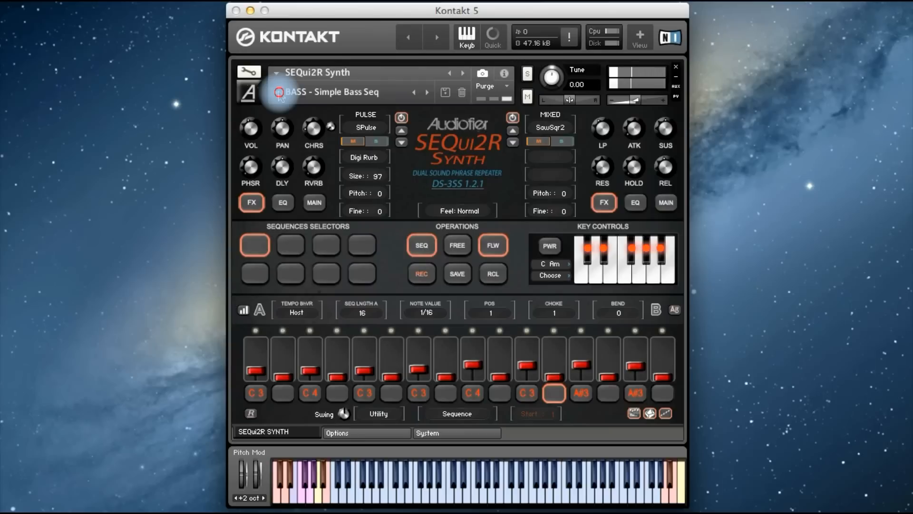
{"action": "left_click", "coordinate": [280, 93]}
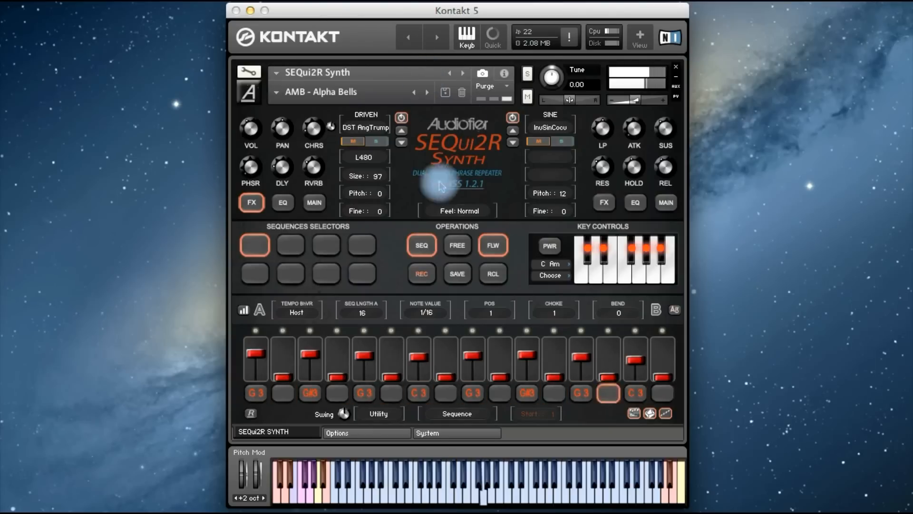
{"action": "left_click", "coordinate": [291, 243]}
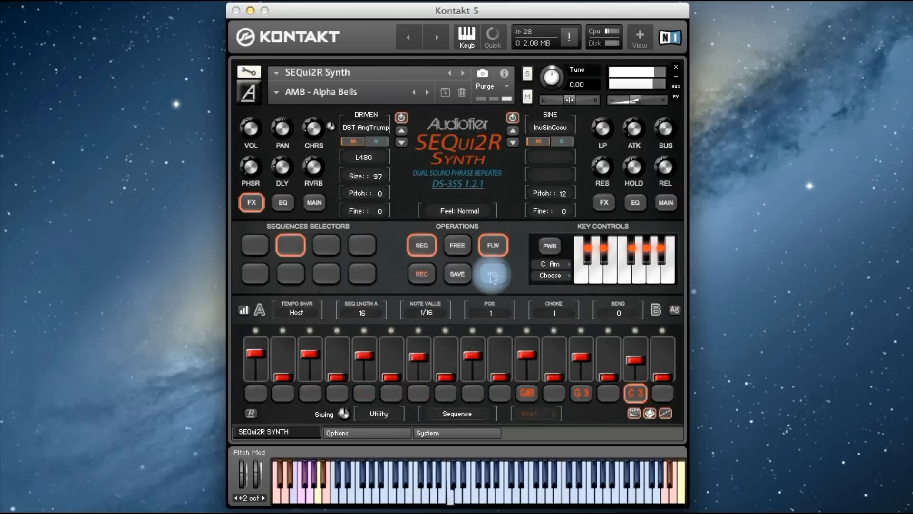
{"action": "left_click", "coordinate": [329, 245]}
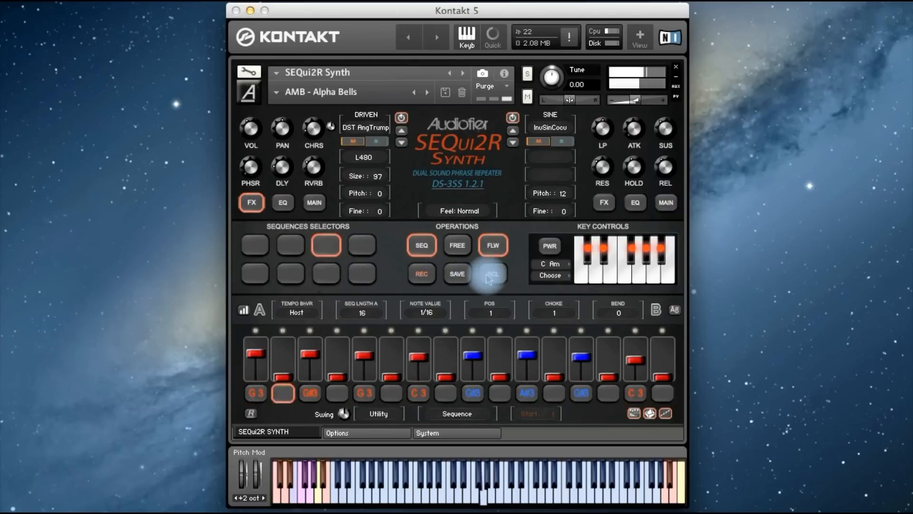
{"action": "left_click", "coordinate": [370, 248]}
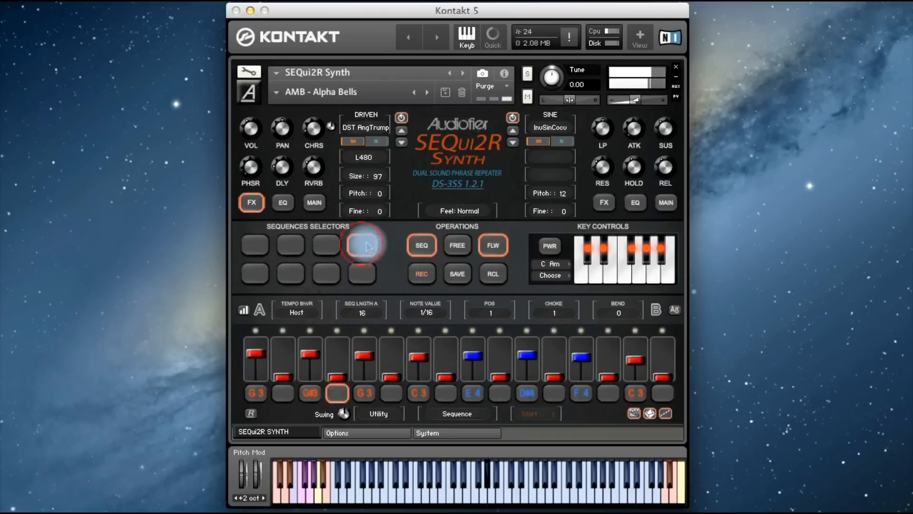
{"action": "left_click", "coordinate": [493, 274]}
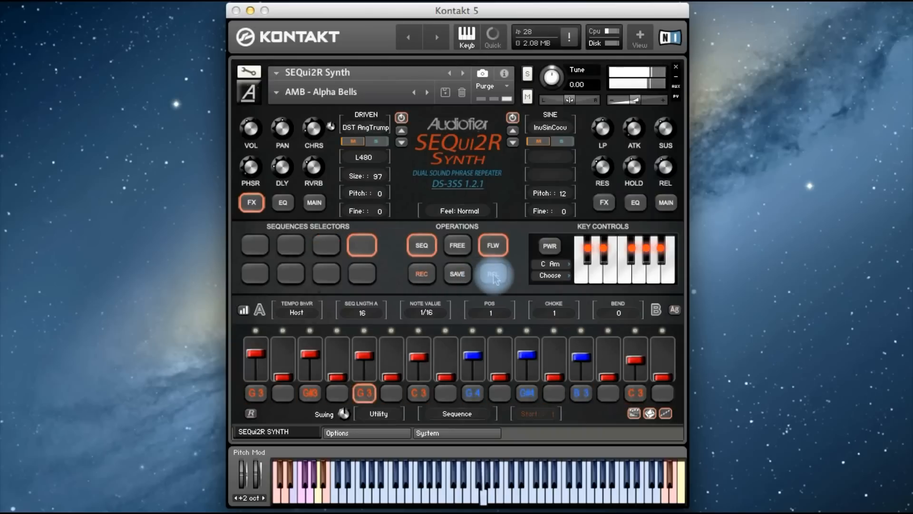
{"action": "left_click", "coordinate": [493, 276]}
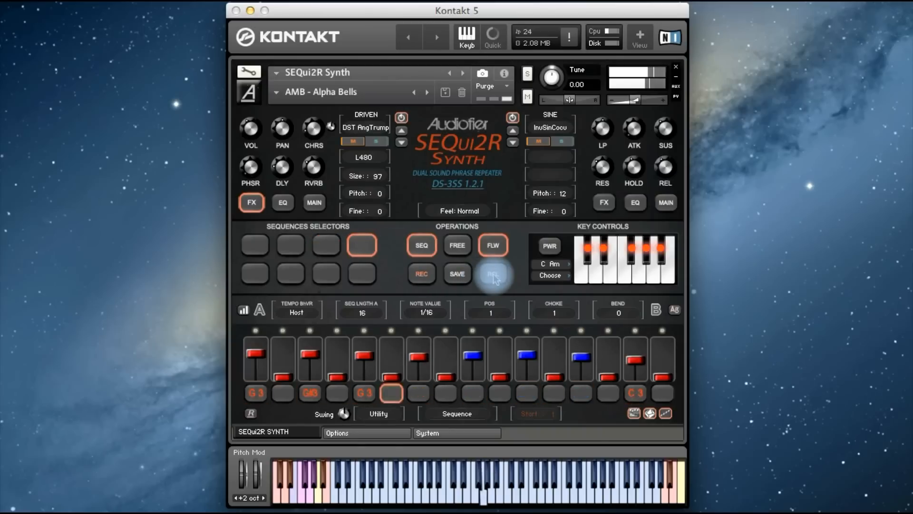
{"action": "left_click", "coordinate": [361, 274]}
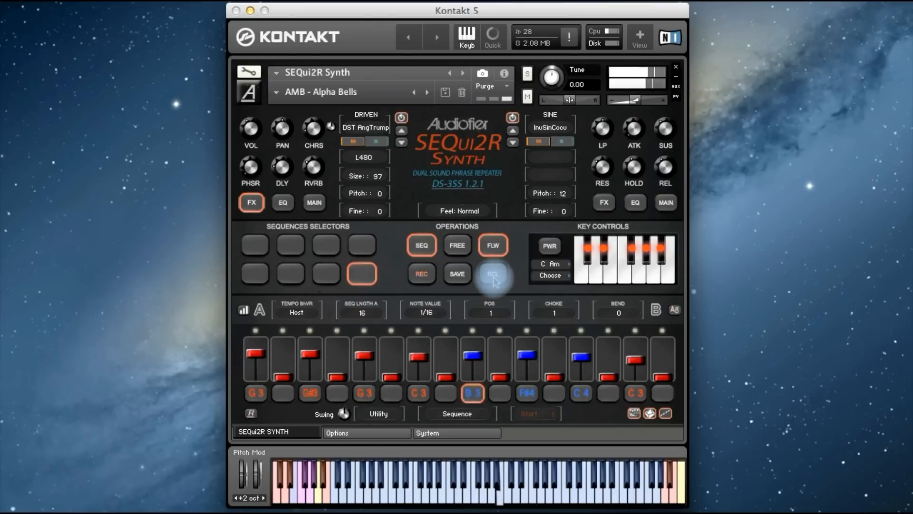
Select and recall sequence 6, and load the KEY - Little Stabs preset
{"action": "left_click", "coordinate": [288, 277]}
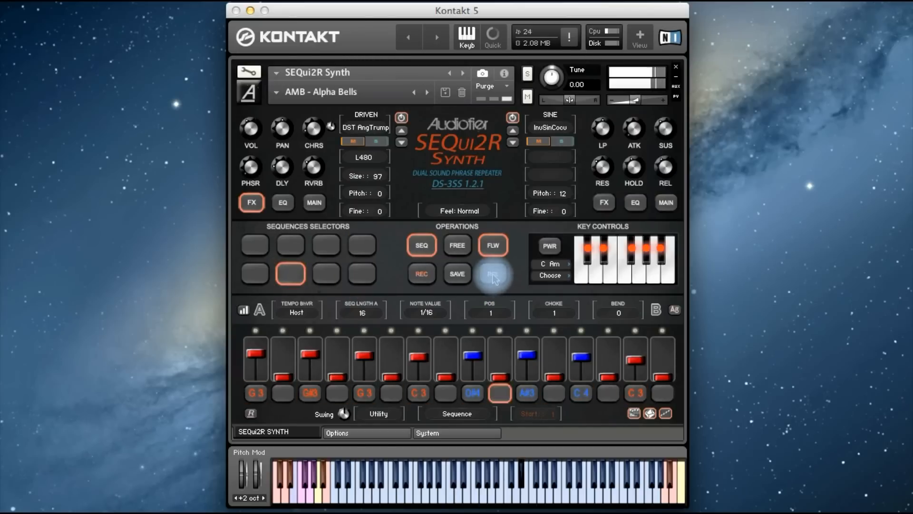
{"action": "left_click", "coordinate": [492, 275]}
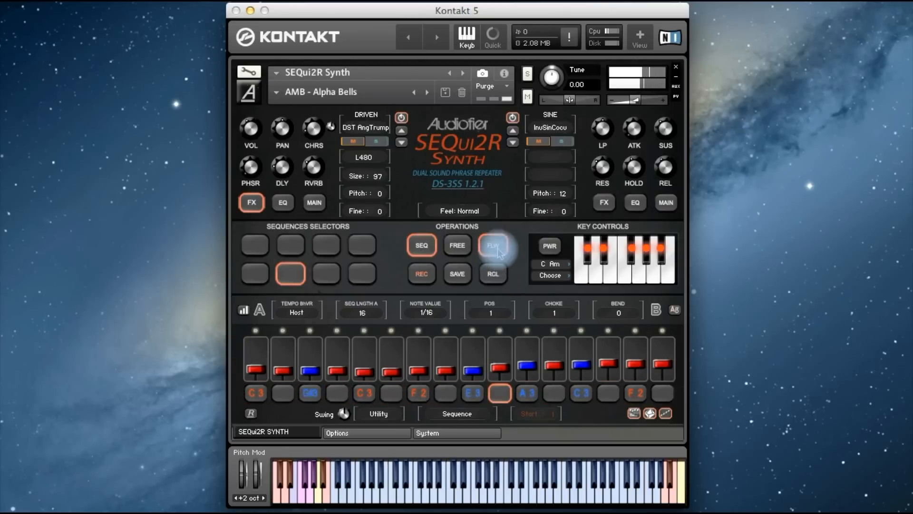
{"action": "left_click", "coordinate": [267, 91]}
{"action": "left_click", "coordinate": [274, 91]}
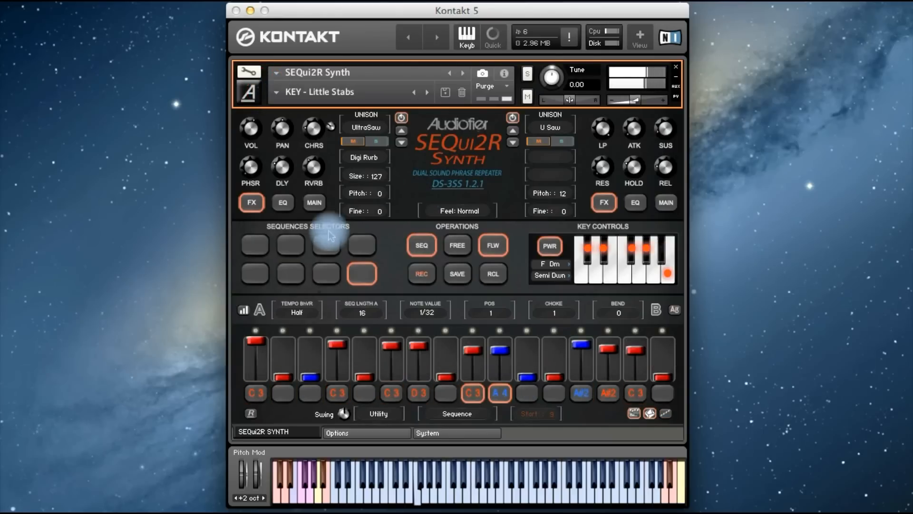
Switch the Little Stabs preset through sequences 2, 4, 8 and 6, using the recall function along the way
{"action": "left_click", "coordinate": [290, 243]}
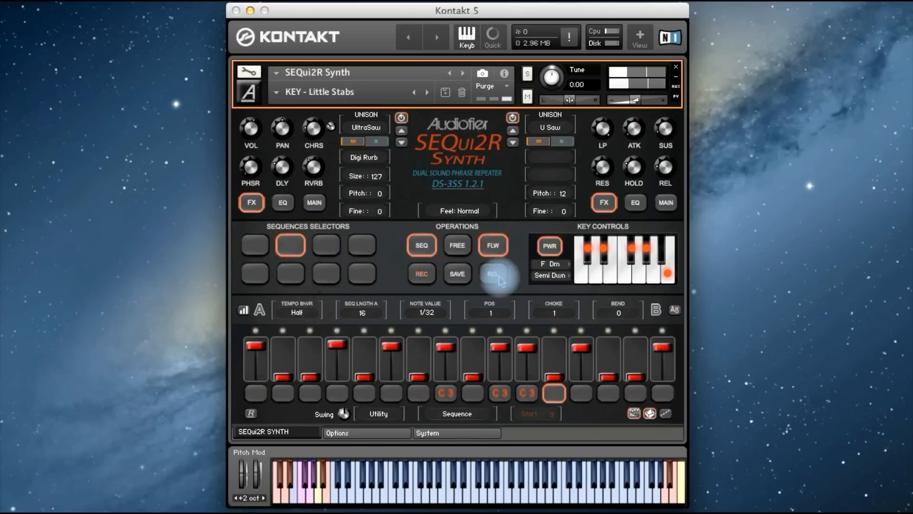
{"action": "left_click", "coordinate": [361, 244]}
{"action": "left_click", "coordinate": [492, 272]}
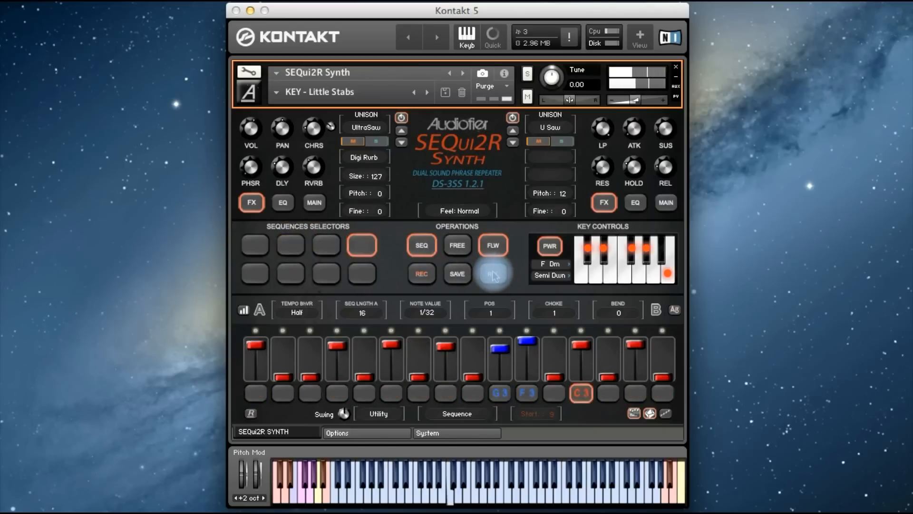
{"action": "left_click", "coordinate": [362, 274]}
{"action": "left_click", "coordinate": [491, 273]}
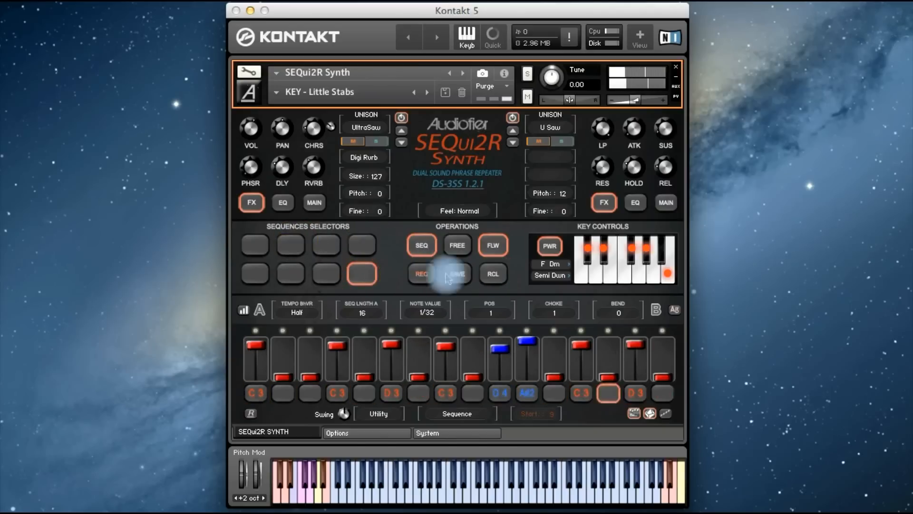
{"action": "left_click", "coordinate": [291, 273]}
{"action": "left_click", "coordinate": [492, 273]}
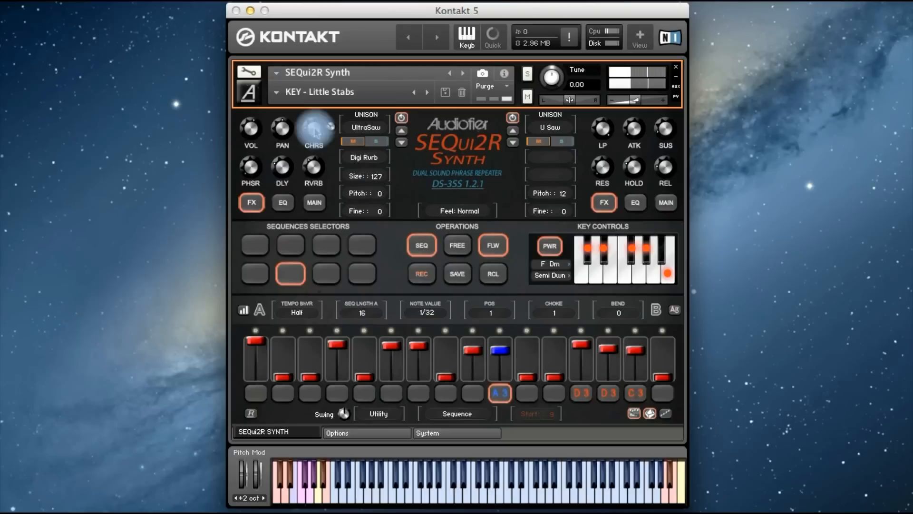
Load the BASS - Evil Bent preset and switch through sequences 7, 1, 6 and 2, recalling sequences along the way
{"action": "left_click", "coordinate": [277, 93]}
{"action": "mouse_move", "coordinate": [295, 133]}
{"action": "left_click", "coordinate": [426, 195]}
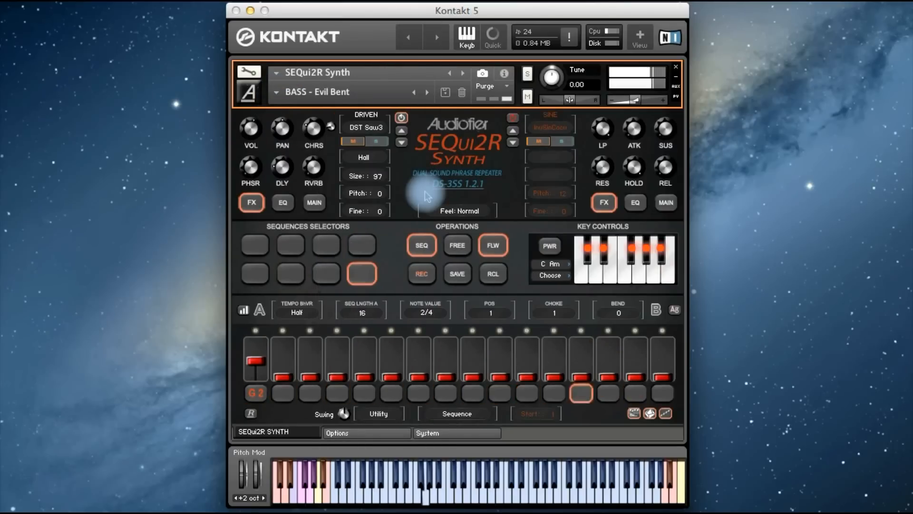
{"action": "left_click", "coordinate": [326, 272]}
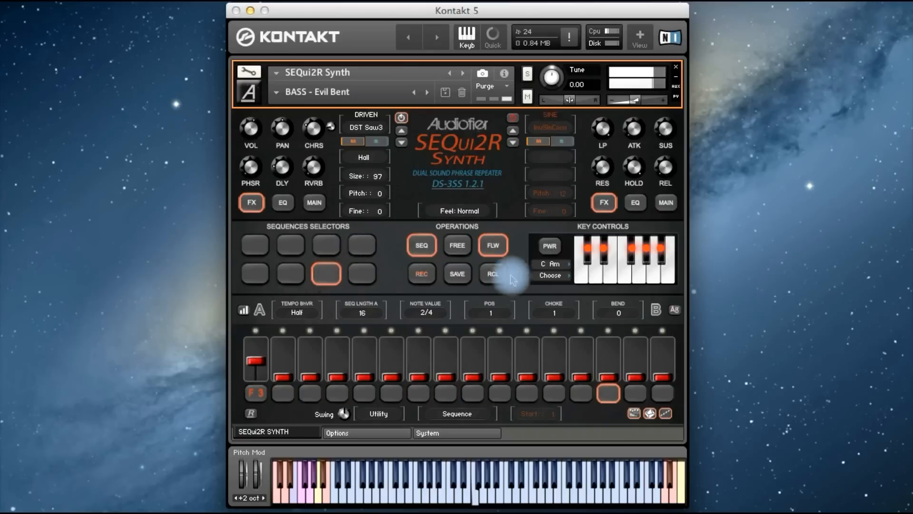
{"action": "left_click", "coordinate": [255, 243]}
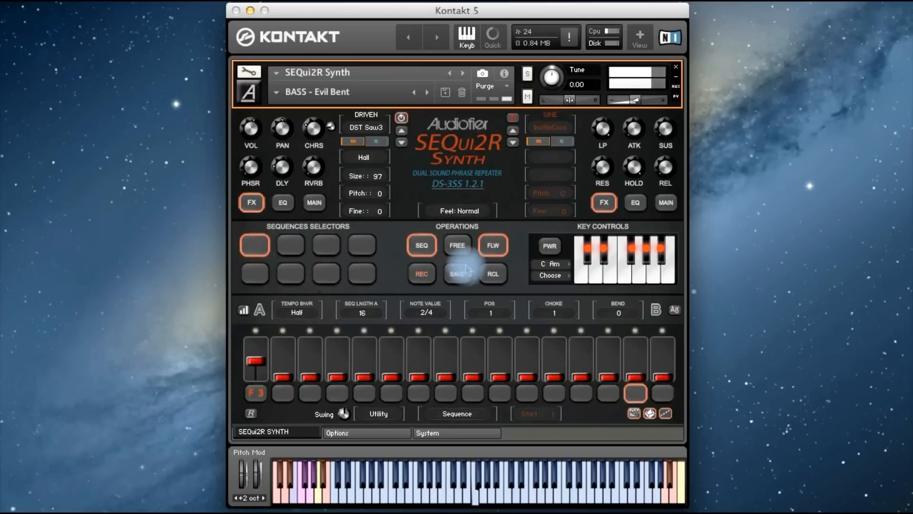
{"action": "left_click", "coordinate": [290, 273]}
{"action": "left_click", "coordinate": [493, 275]}
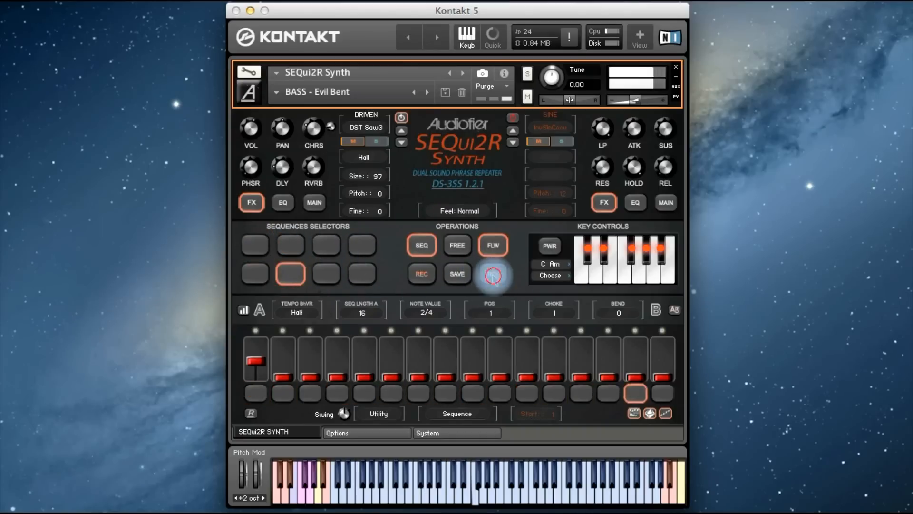
{"action": "left_click", "coordinate": [290, 244]}
{"action": "left_click", "coordinate": [492, 275]}
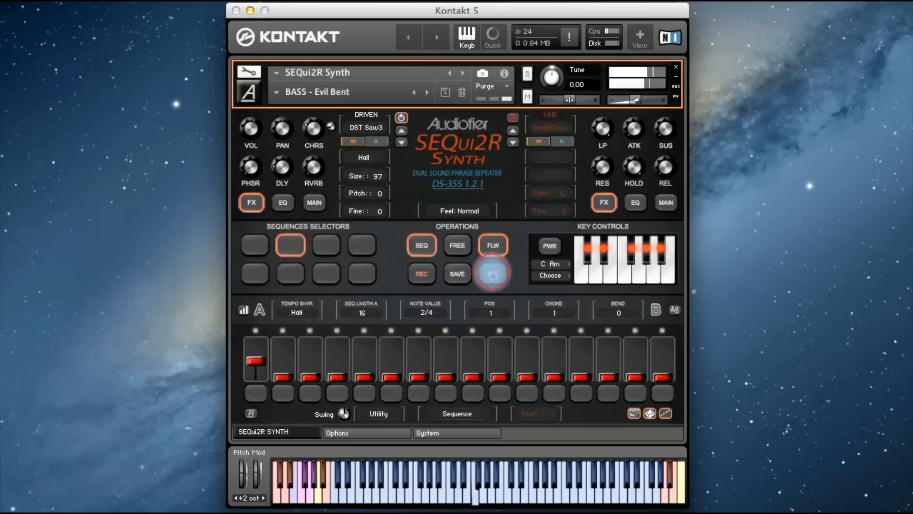
Recall sequences 3 and 4 of the Evil Bent preset, select sequence 5, and return to sequence 4
{"action": "left_click", "coordinate": [327, 245]}
{"action": "left_click", "coordinate": [494, 273]}
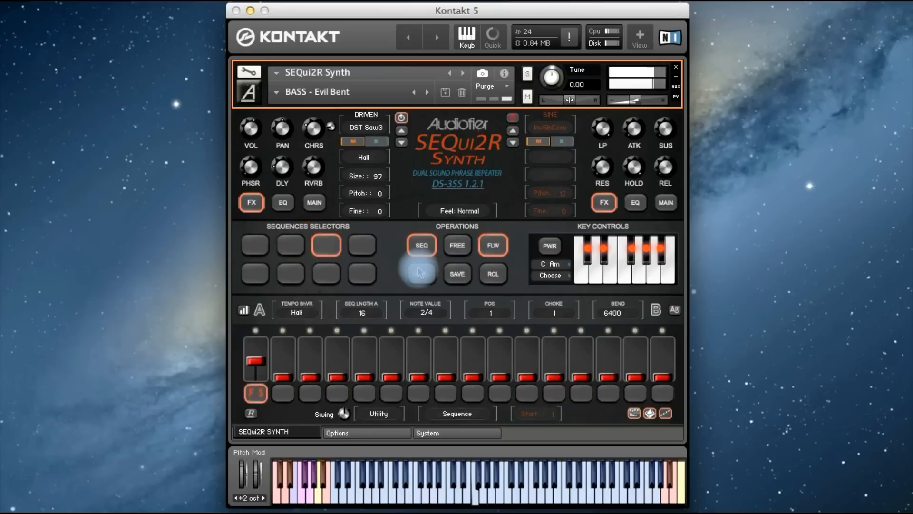
{"action": "left_click", "coordinate": [362, 245]}
{"action": "left_click", "coordinate": [493, 272]}
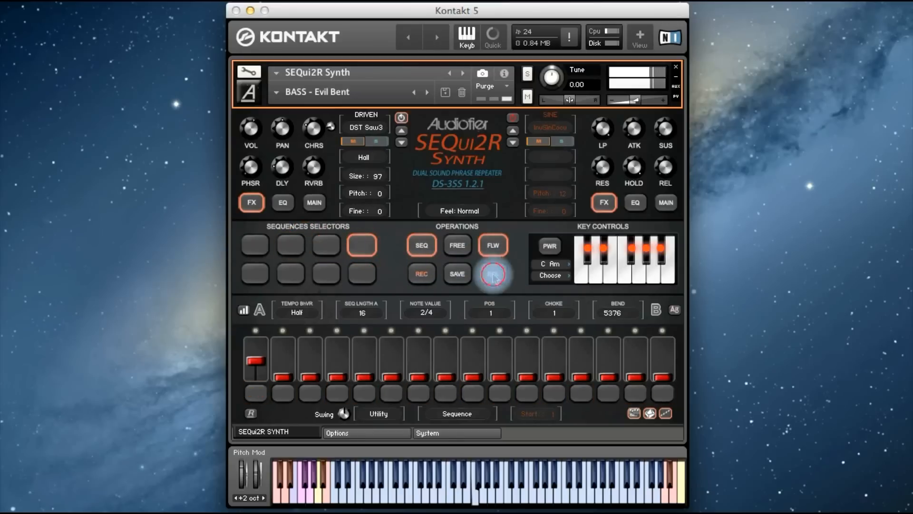
{"action": "left_click", "coordinate": [255, 273]}
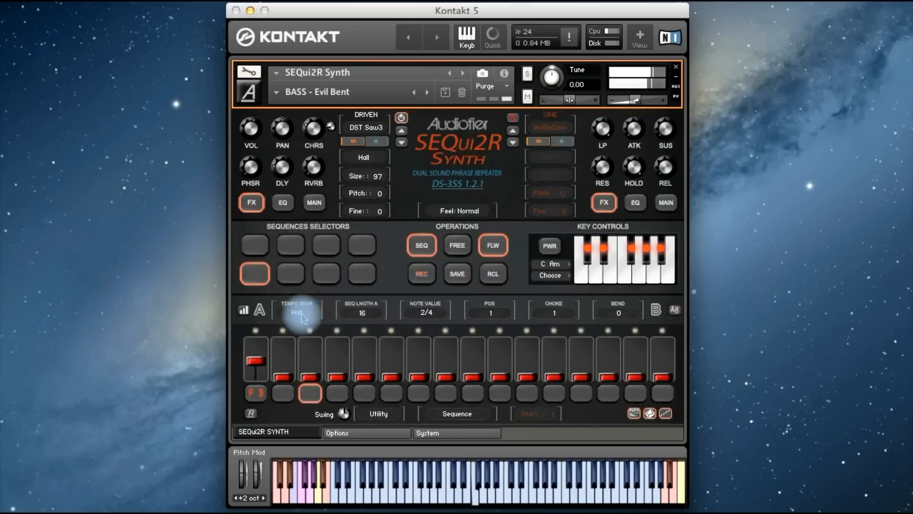
{"action": "left_click", "coordinate": [362, 244]}
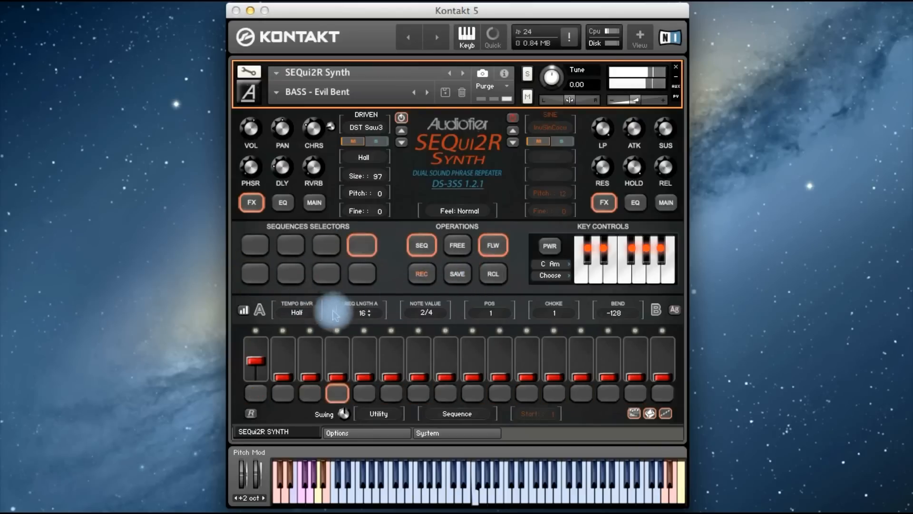
Set the tempo behavior to Host and switch from sequence 4 to sequence 3 and on to sequence 2
{"action": "left_click", "coordinate": [292, 312]}
{"action": "left_click", "coordinate": [281, 336]}
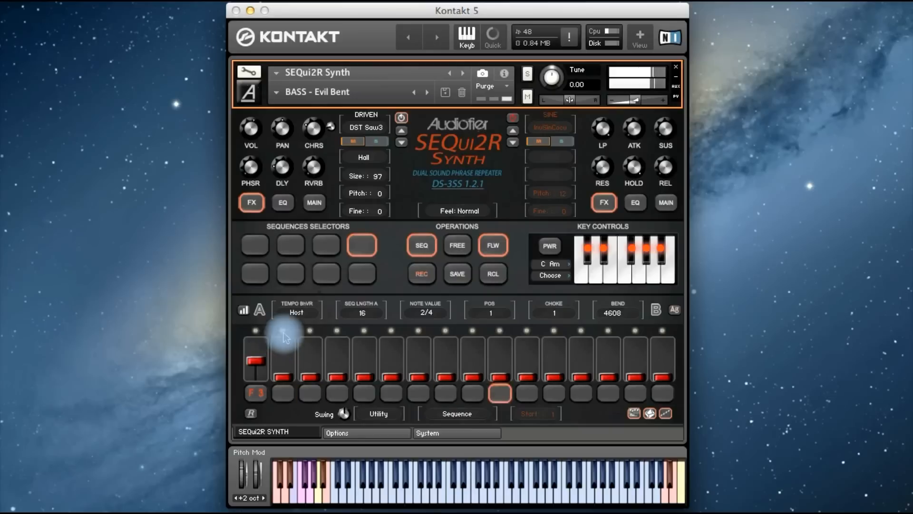
{"action": "left_click", "coordinate": [326, 244]}
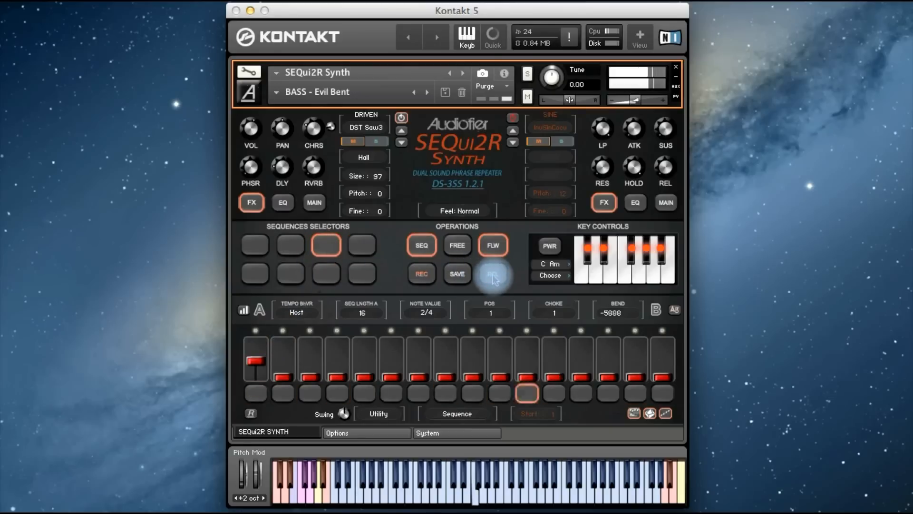
{"action": "left_click", "coordinate": [290, 244]}
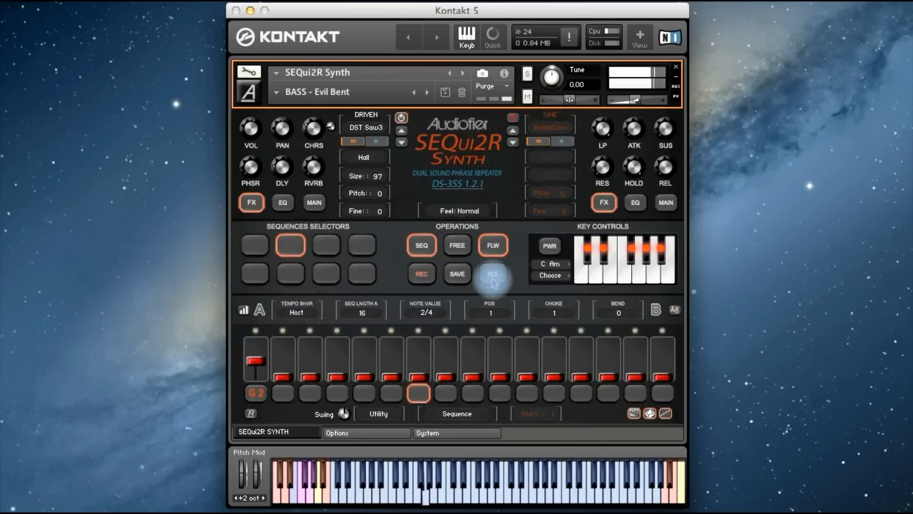
Load the BASS - Nasty Nasty Bass preset from the Modern category and switch through sequences 2, 3, 2, 1 and 8
{"action": "left_click", "coordinate": [281, 95]}
{"action": "mouse_move", "coordinate": [297, 128]}
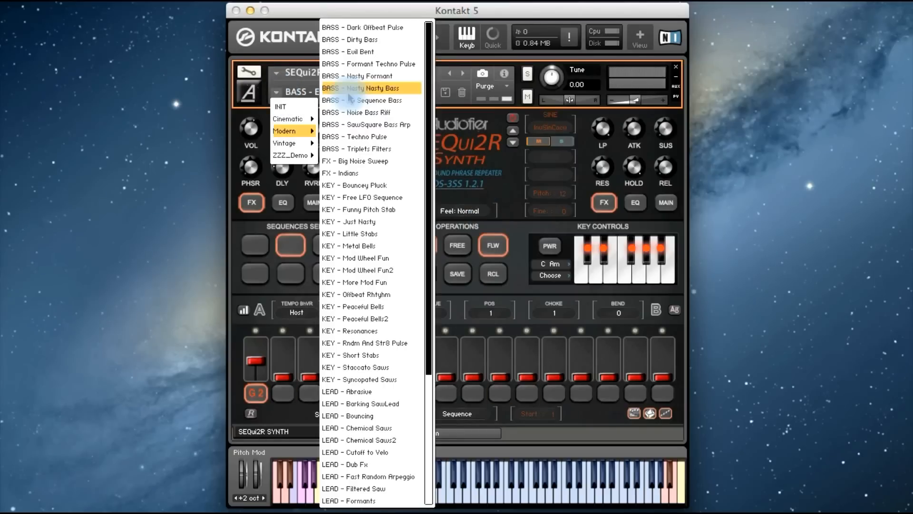
{"action": "left_click", "coordinate": [351, 94]}
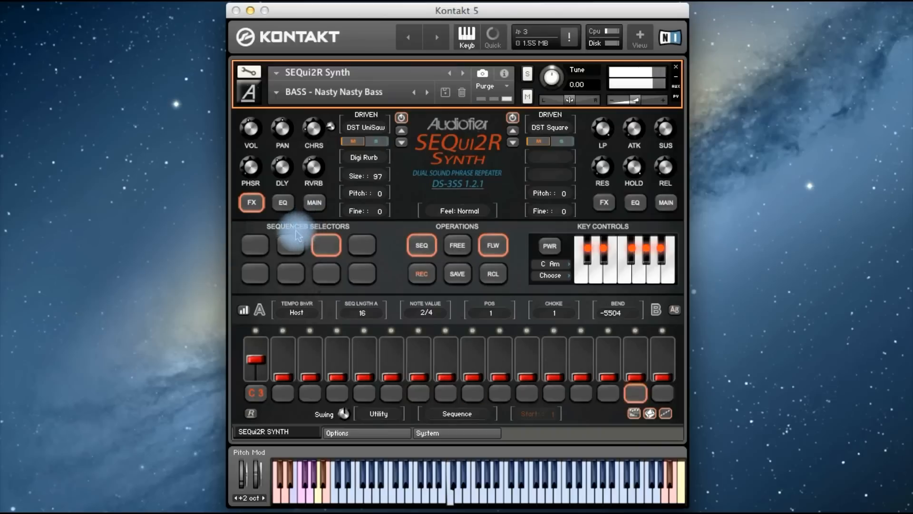
{"action": "left_click", "coordinate": [291, 245]}
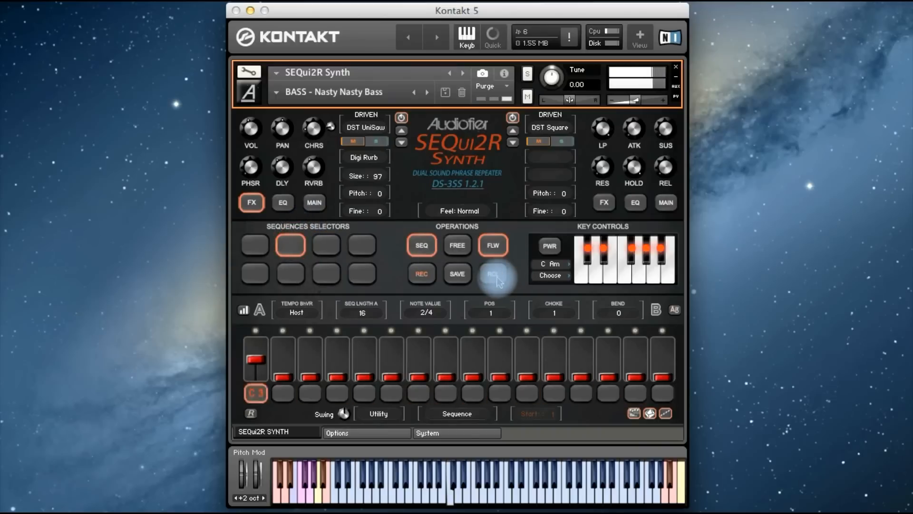
{"action": "left_click", "coordinate": [319, 242]}
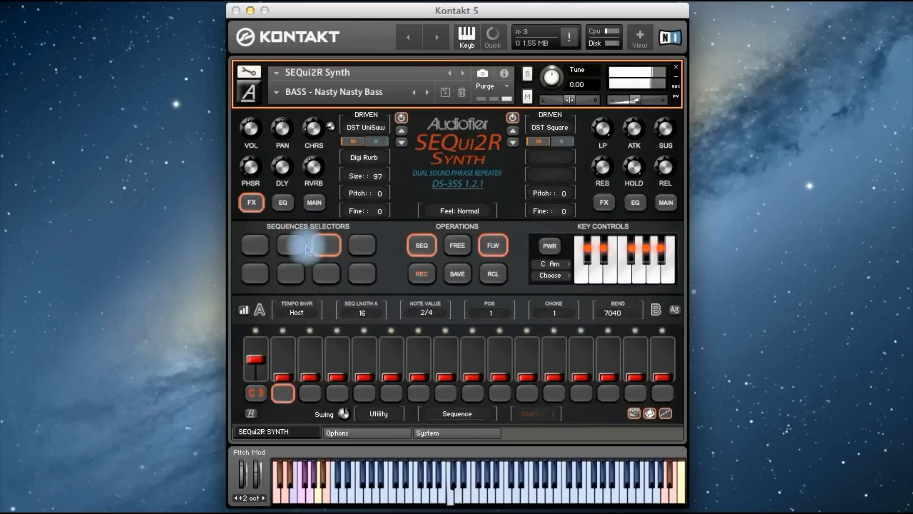
{"action": "left_click", "coordinate": [290, 245]}
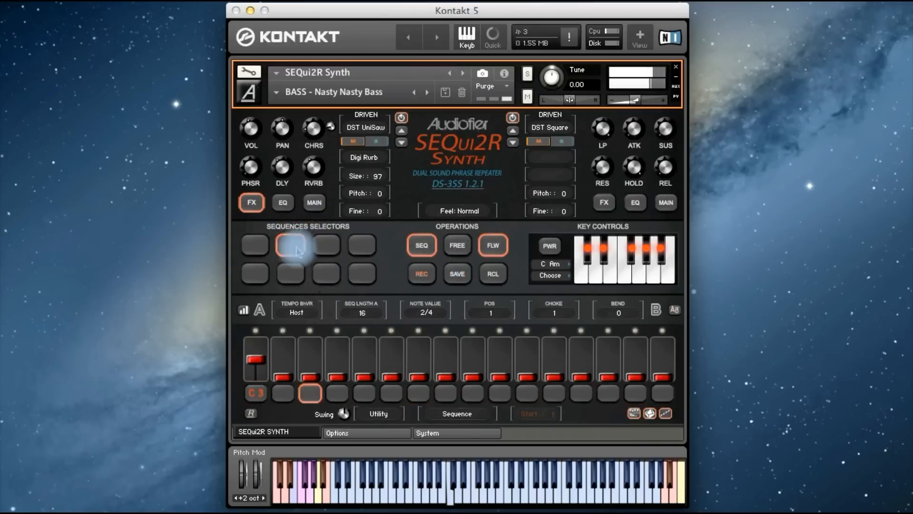
{"action": "left_click", "coordinate": [255, 244]}
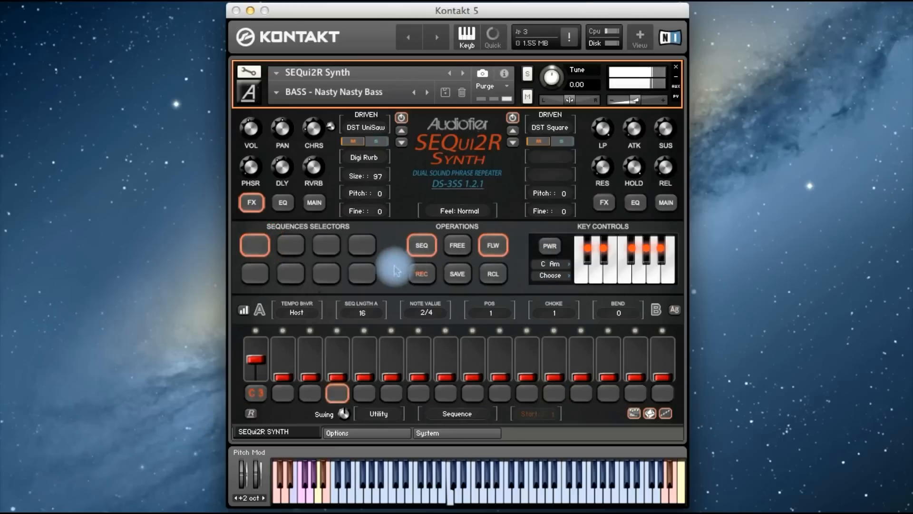
{"action": "left_click", "coordinate": [493, 275]}
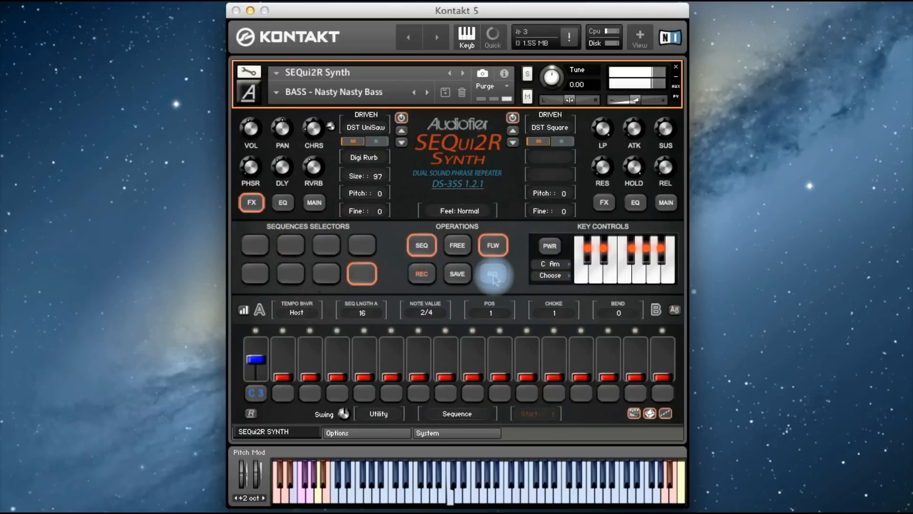
Switch the Nasty Nasty Bass preset through sequences 7, 6, 3, 2 and 4, using the recall function along the way
{"action": "left_click", "coordinate": [326, 273]}
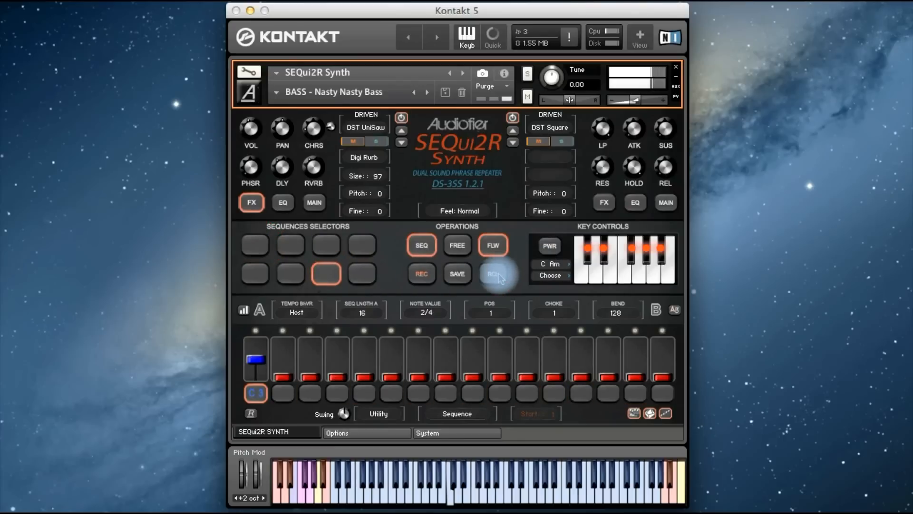
{"action": "left_click", "coordinate": [291, 274]}
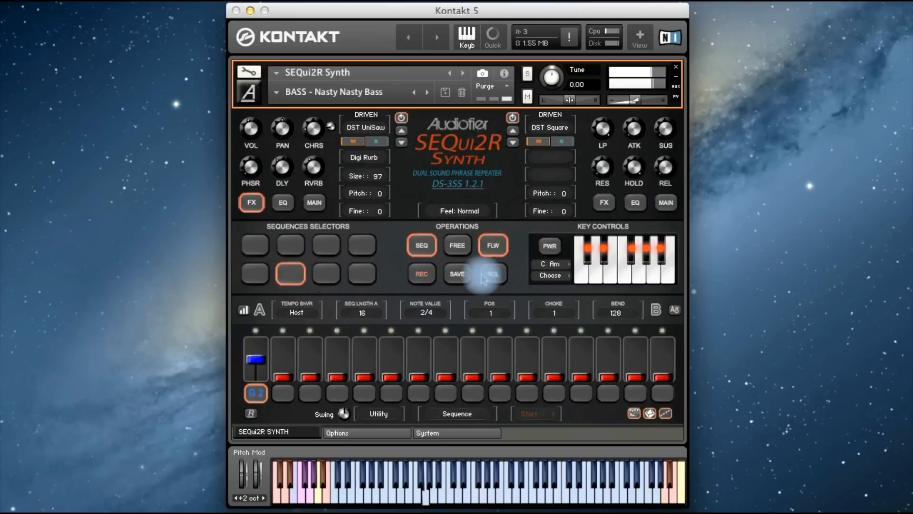
{"action": "left_click", "coordinate": [326, 245]}
{"action": "left_click", "coordinate": [492, 274]}
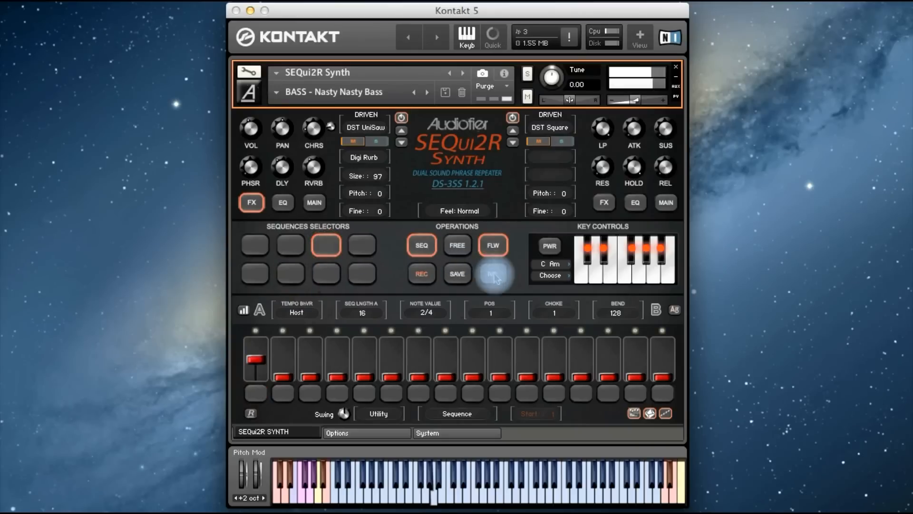
{"action": "left_click", "coordinate": [290, 244]}
{"action": "left_click", "coordinate": [492, 274]}
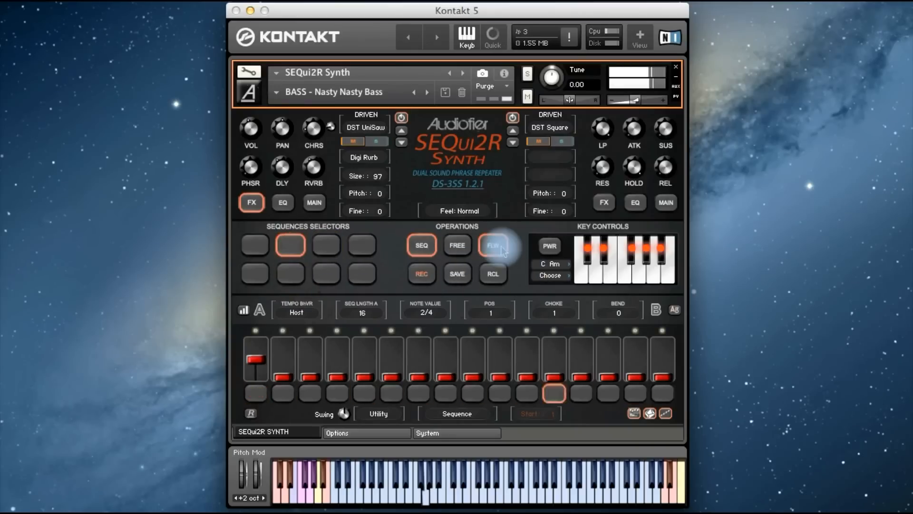
{"action": "left_click", "coordinate": [361, 247]}
{"action": "left_click", "coordinate": [493, 274]}
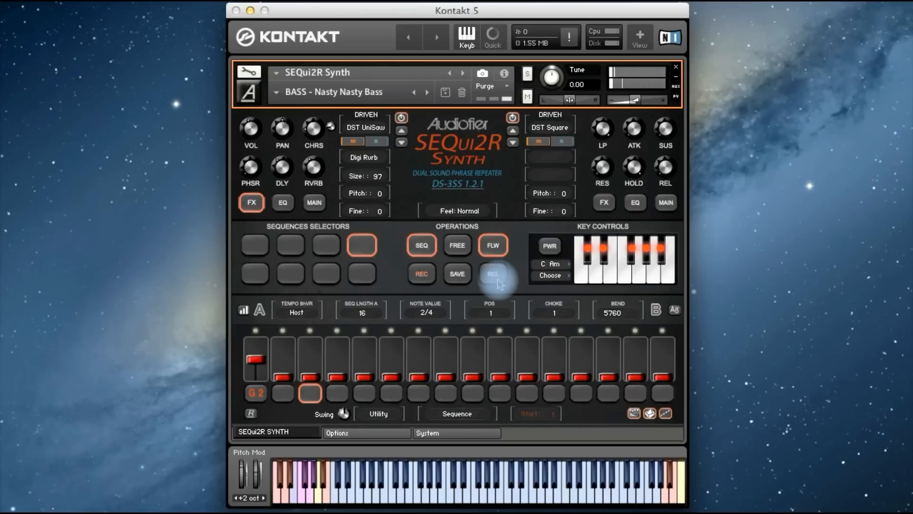
Show sound A's main settings and change its Driven sound to DST Bact, followed by DST leach
{"action": "left_click", "coordinate": [314, 202]}
{"action": "left_click", "coordinate": [366, 128]}
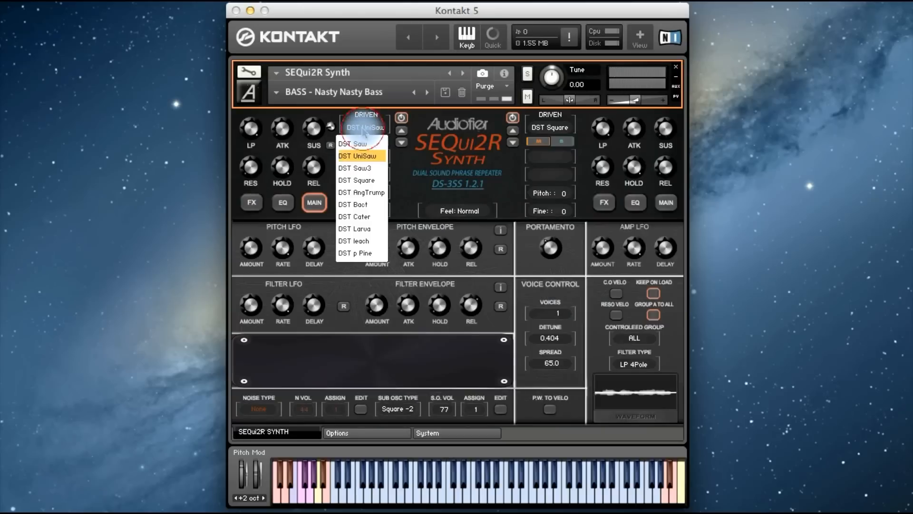
{"action": "left_click", "coordinate": [375, 179]}
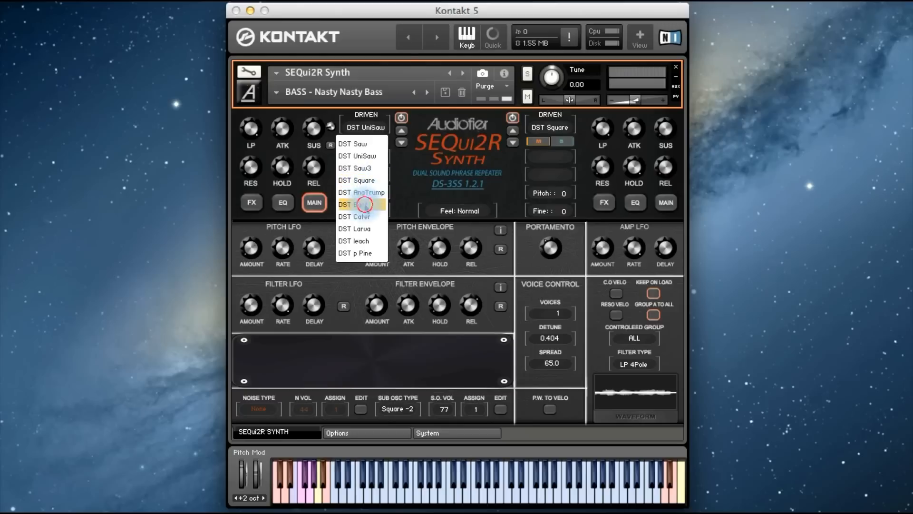
{"action": "left_click", "coordinate": [364, 205]}
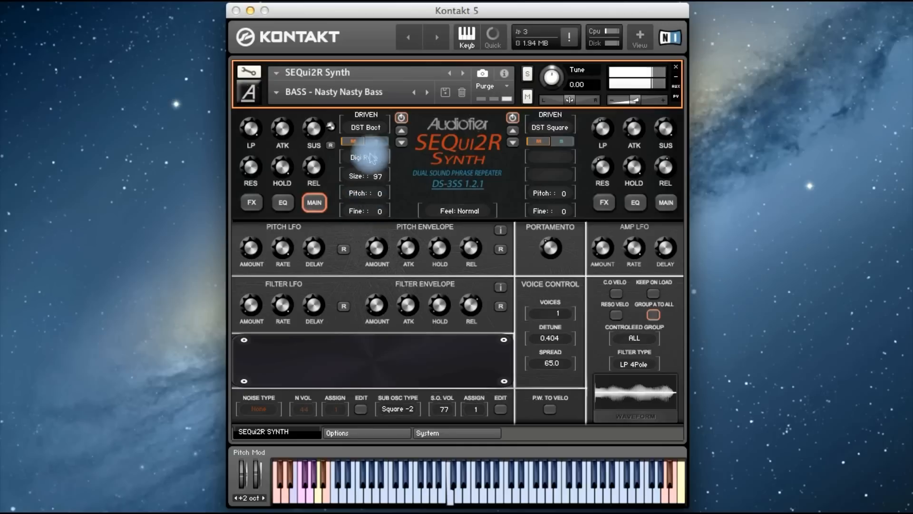
{"action": "left_click", "coordinate": [371, 127]}
{"action": "left_click", "coordinate": [354, 239]}
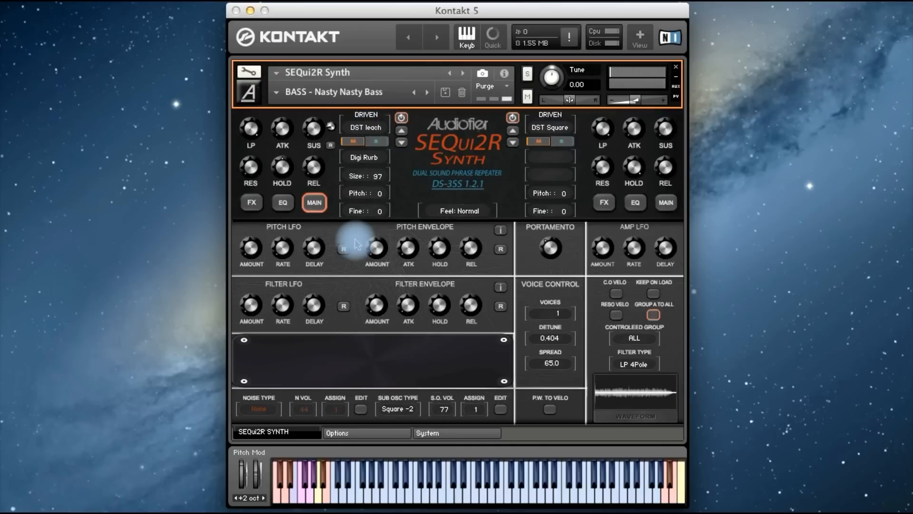